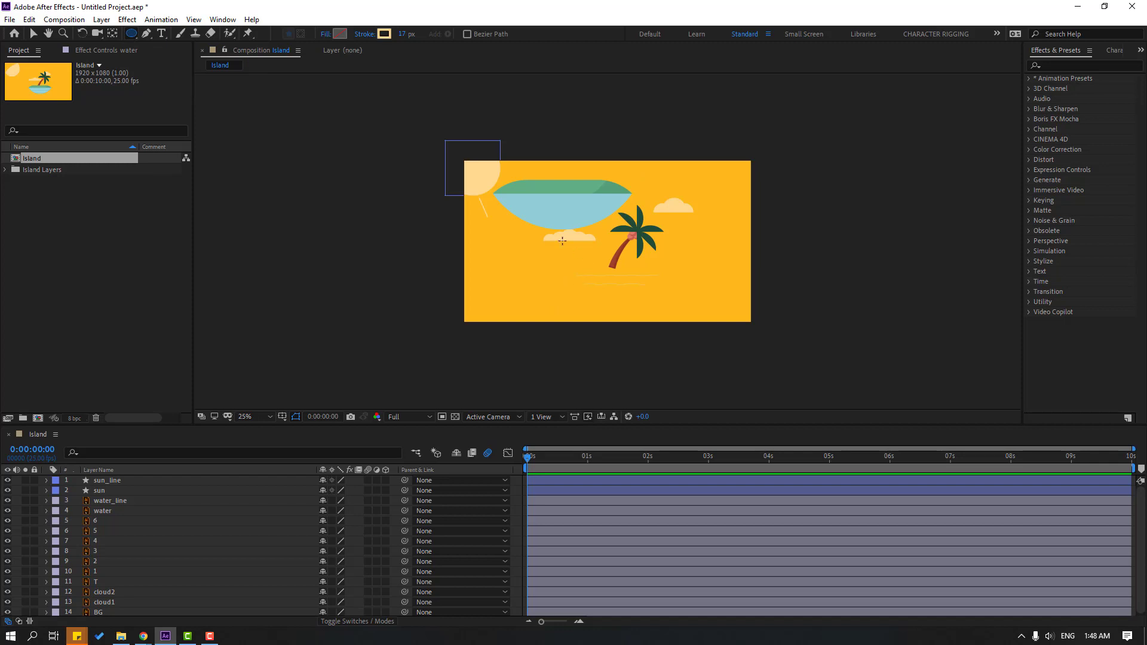
Draw a large circle over the composition's lower edge with a 0 px stroke and a light blue 91D0D8 fill sampled from the water.
{"action": "mouse_move", "coordinate": [548, 230]}
{"action": "left_mouse_down"}
{"action": "mouse_move", "coordinate": [714, 367]}
{"action": "mouse_move", "coordinate": [736, 418]}
{"action": "left_mouse_up"}
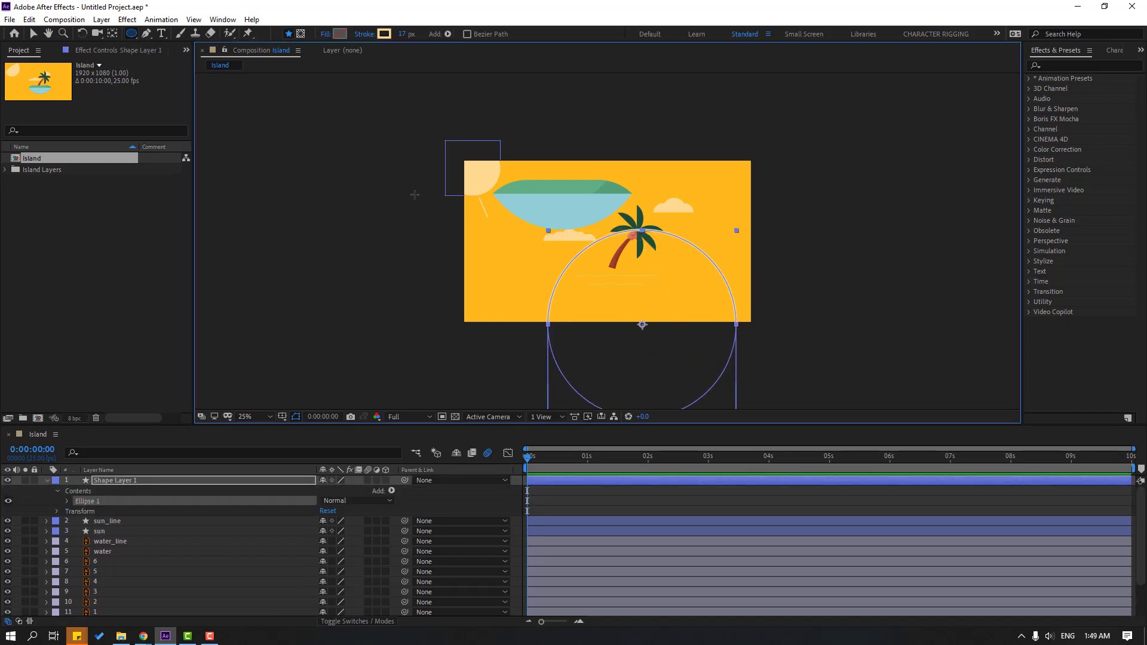
{"action": "left_click", "coordinate": [33, 34]}
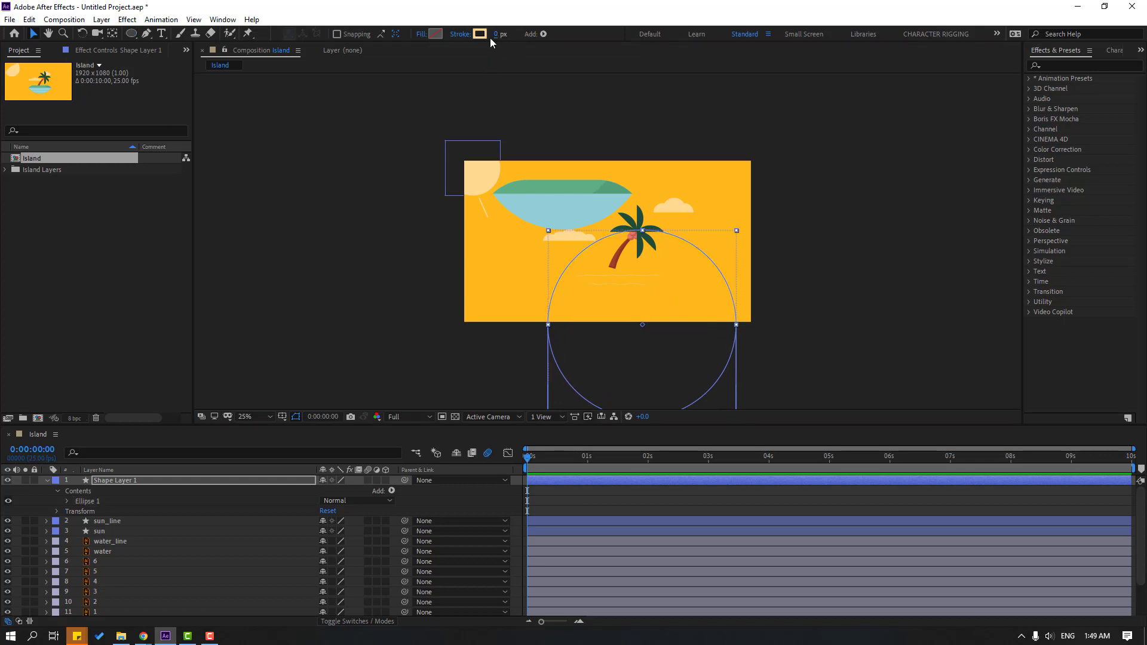
{"action": "left_click", "coordinate": [435, 34]}
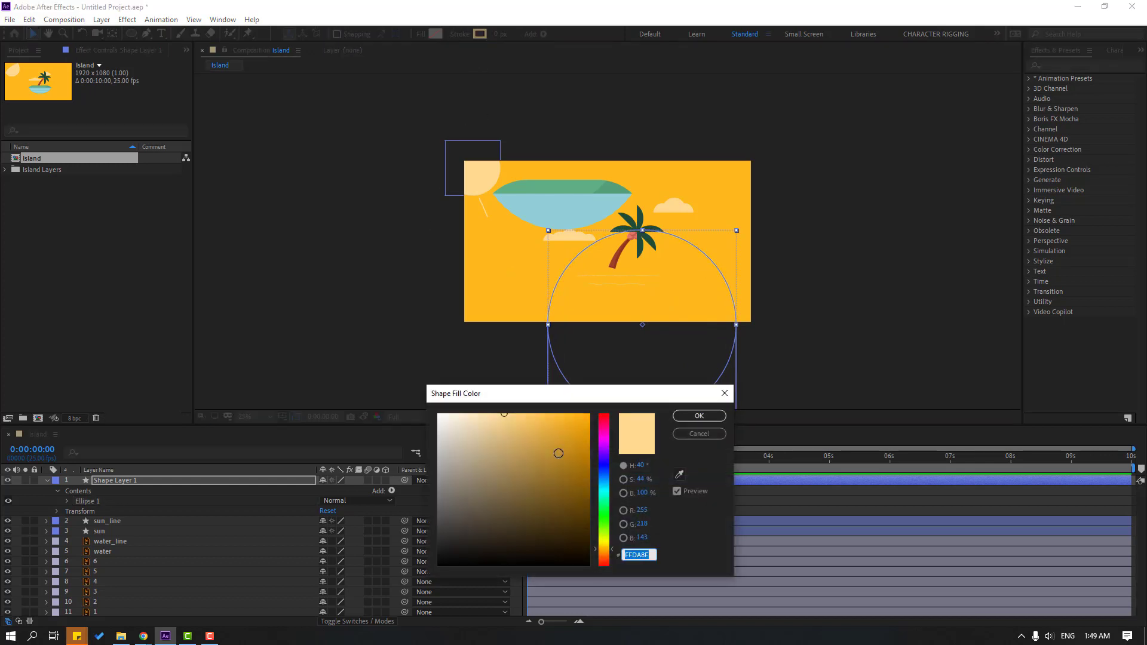
{"action": "left_click", "coordinate": [679, 475]}
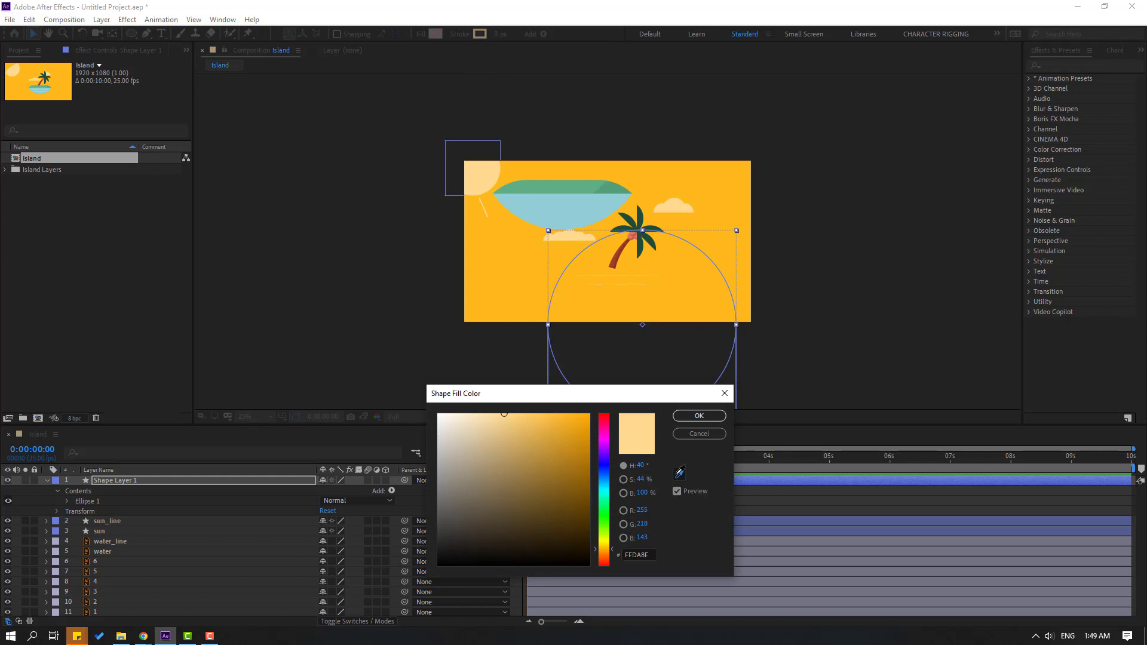
{"action": "left_click", "coordinate": [554, 204]}
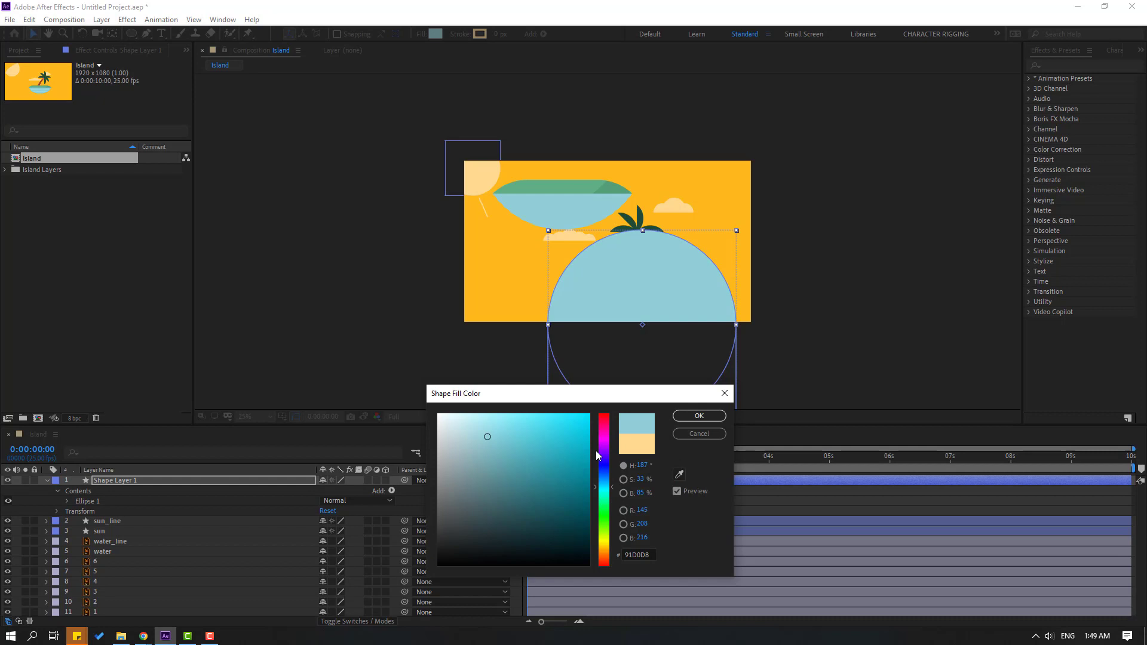
{"action": "left_click", "coordinate": [697, 417]}
Move the blue circle down and slightly left so its top sits just below the palm trunk.
{"action": "left_click_drag", "start_coordinate": [657, 283], "coordinate": [621, 328]}
{"action": "key", "text": "period"}
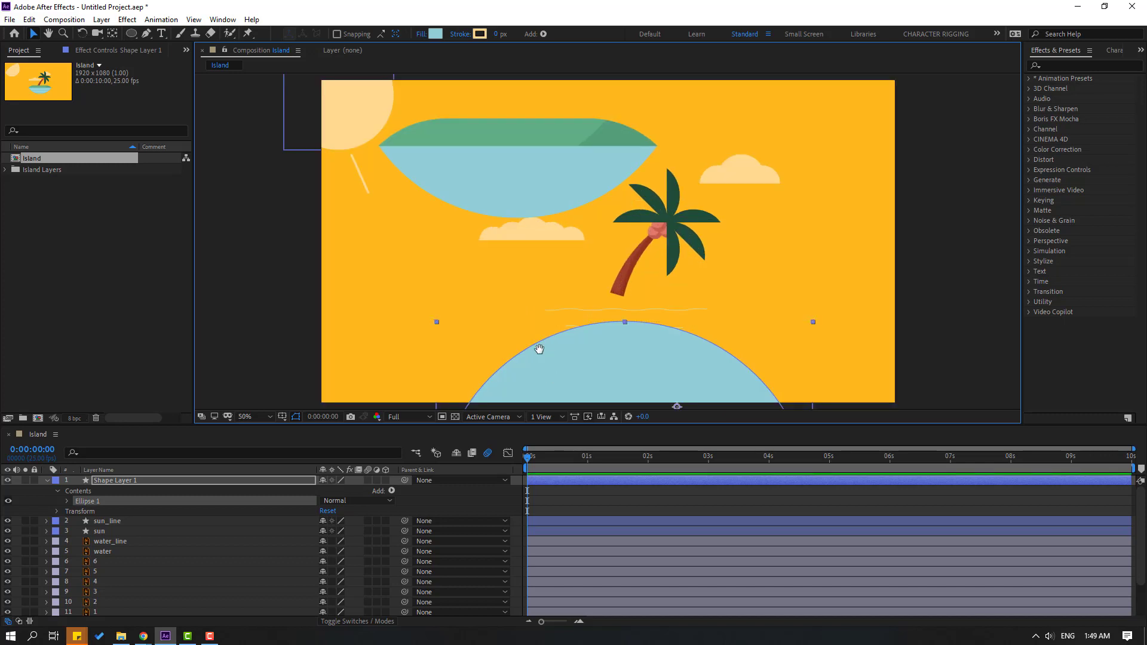
{"action": "scroll", "coordinate": [538, 346], "scroll_direction": "down", "scroll_amount": 3}
{"action": "left_click_drag", "start_coordinate": [537, 307], "coordinate": [536, 295]}
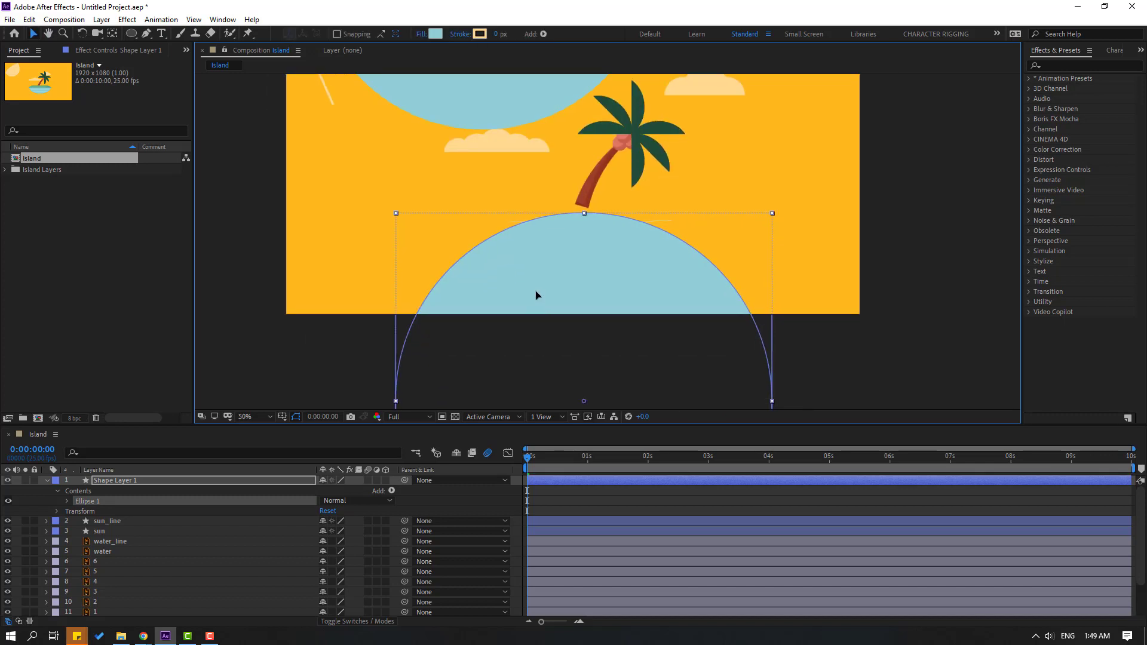
Duplicate the blue circle's shape layer and move the copy up and to the right of the original.
{"action": "left_click", "coordinate": [47, 480]}
{"action": "key", "text": "comma"}
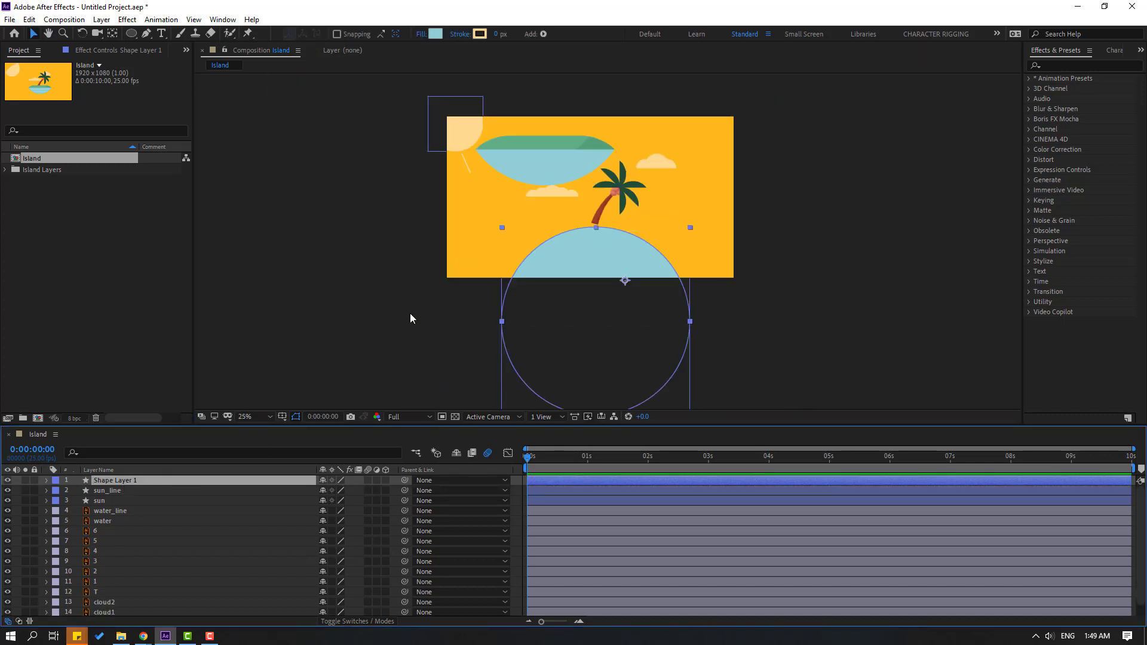
{"action": "key", "text": "ctrl+d"}
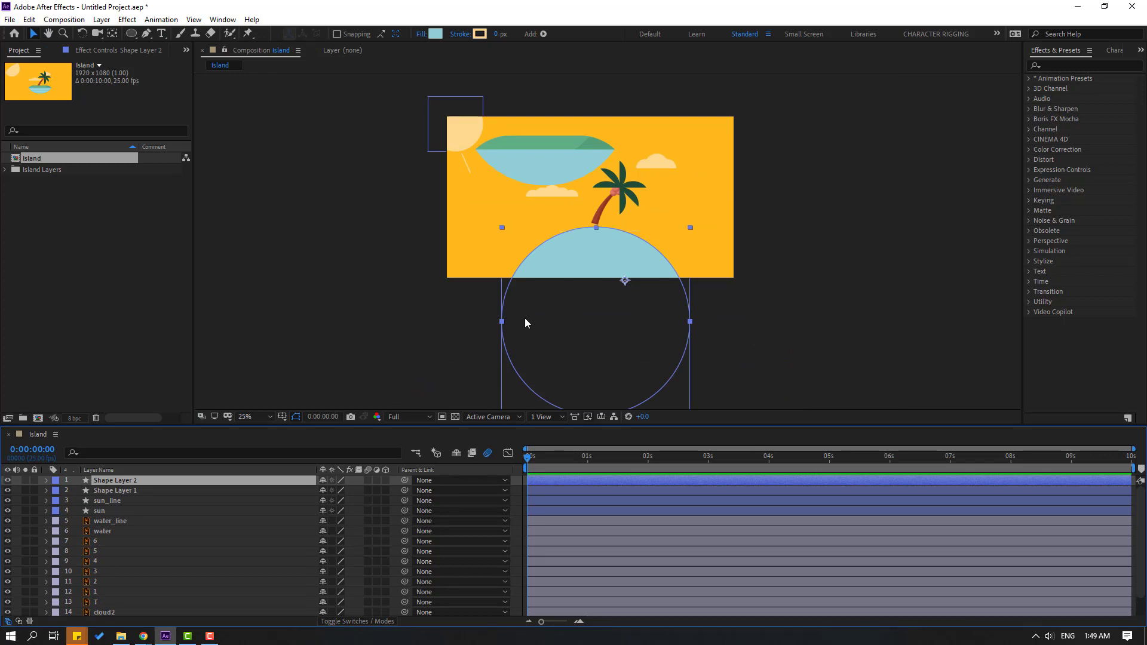
{"action": "left_click_drag", "start_coordinate": [545, 316], "coordinate": [616, 267]}
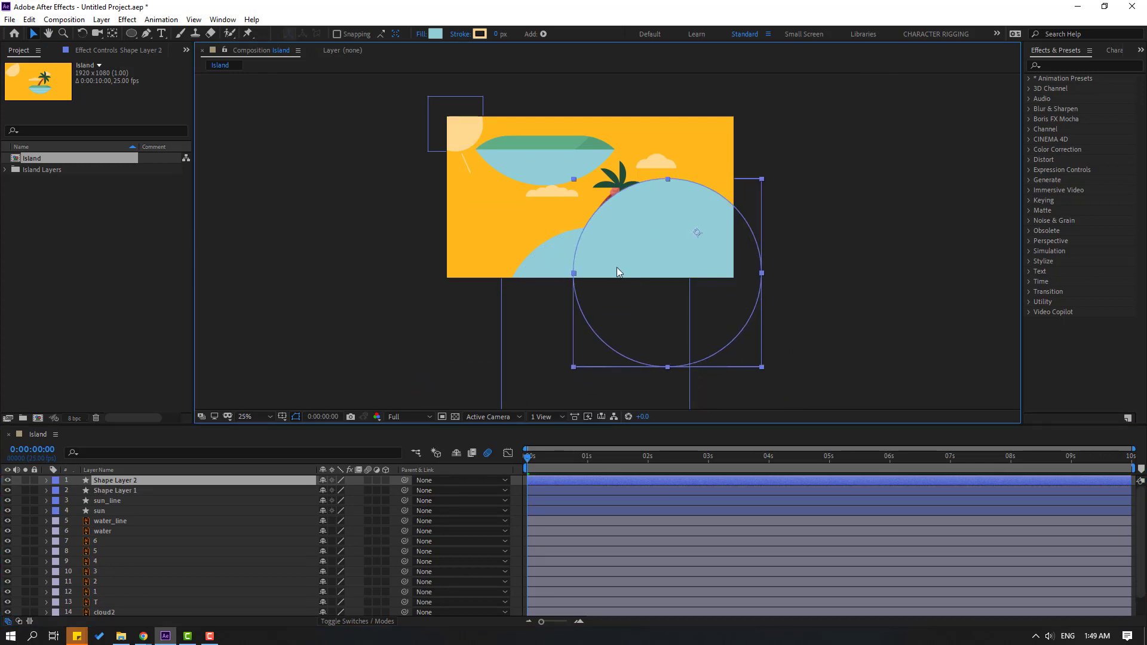
Fill the copied circle with the green sampled from the island artwork and reshape it into a wide ellipse spanning beyond the composition's width.
{"action": "left_click", "coordinate": [432, 34]}
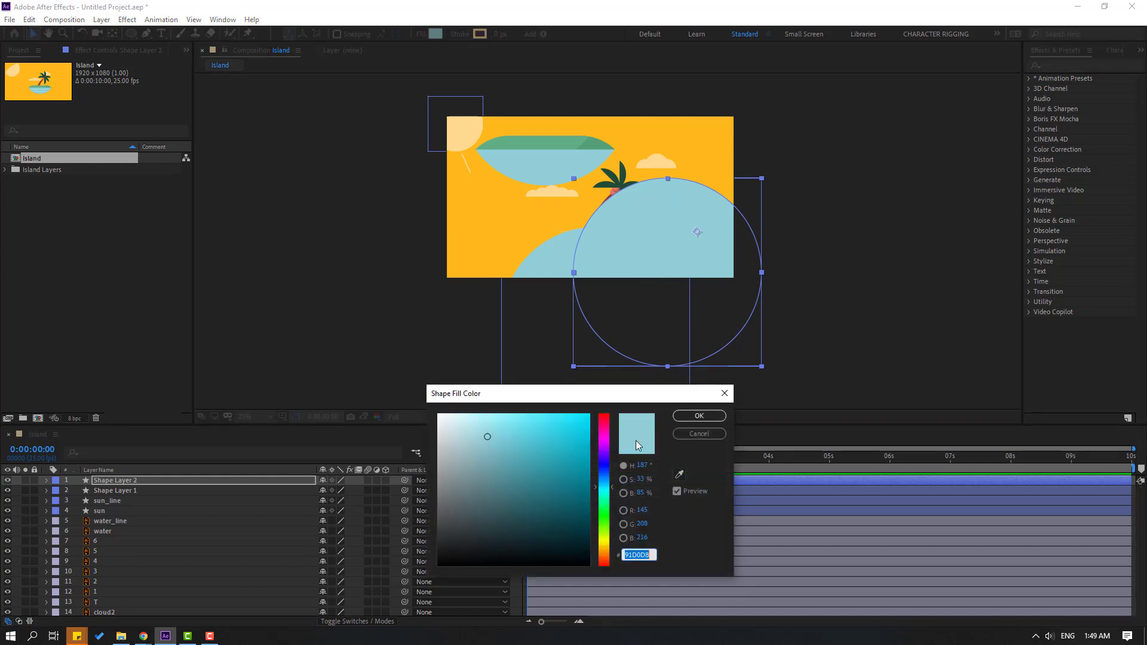
{"action": "left_click", "coordinate": [680, 475]}
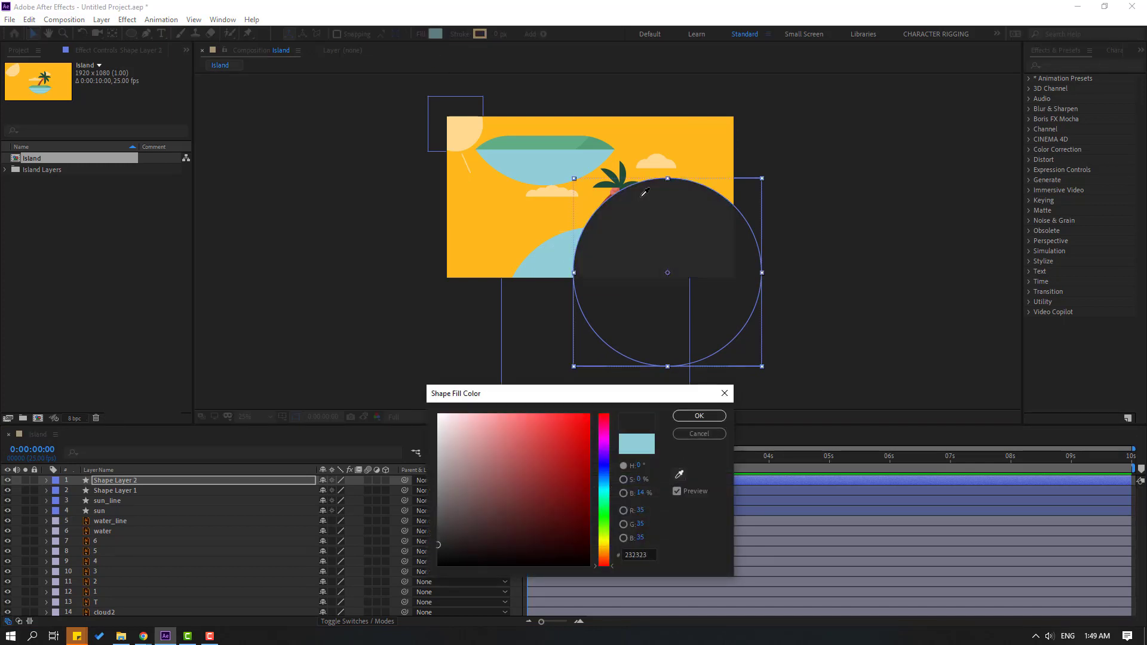
{"action": "left_click", "coordinate": [555, 140]}
{"action": "left_click", "coordinate": [699, 415]}
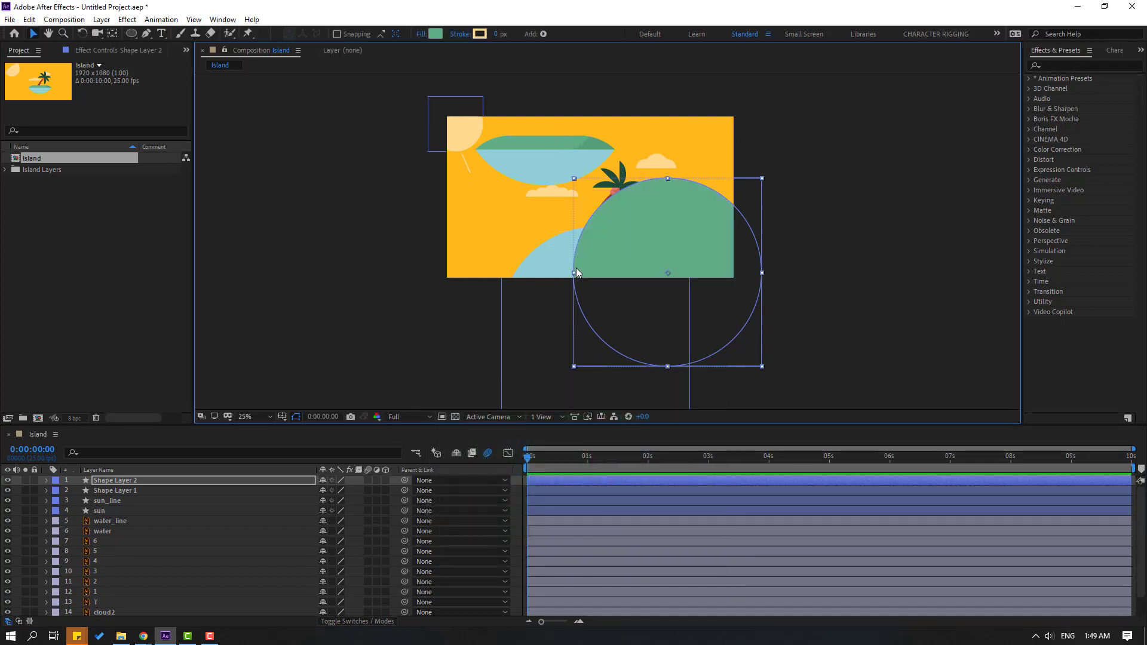
{"action": "left_click_drag", "start_coordinate": [573, 273], "coordinate": [517, 172]}
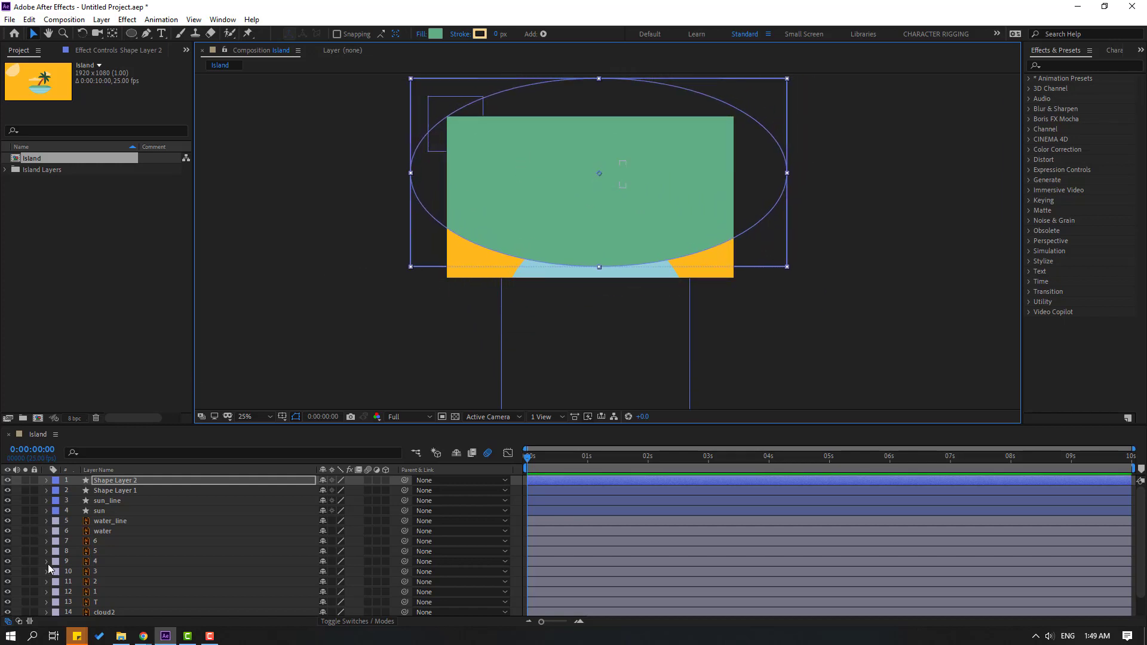
Rename the blue circle's layer, Shape Layer 1, as water.
{"action": "left_click", "coordinate": [114, 494]}
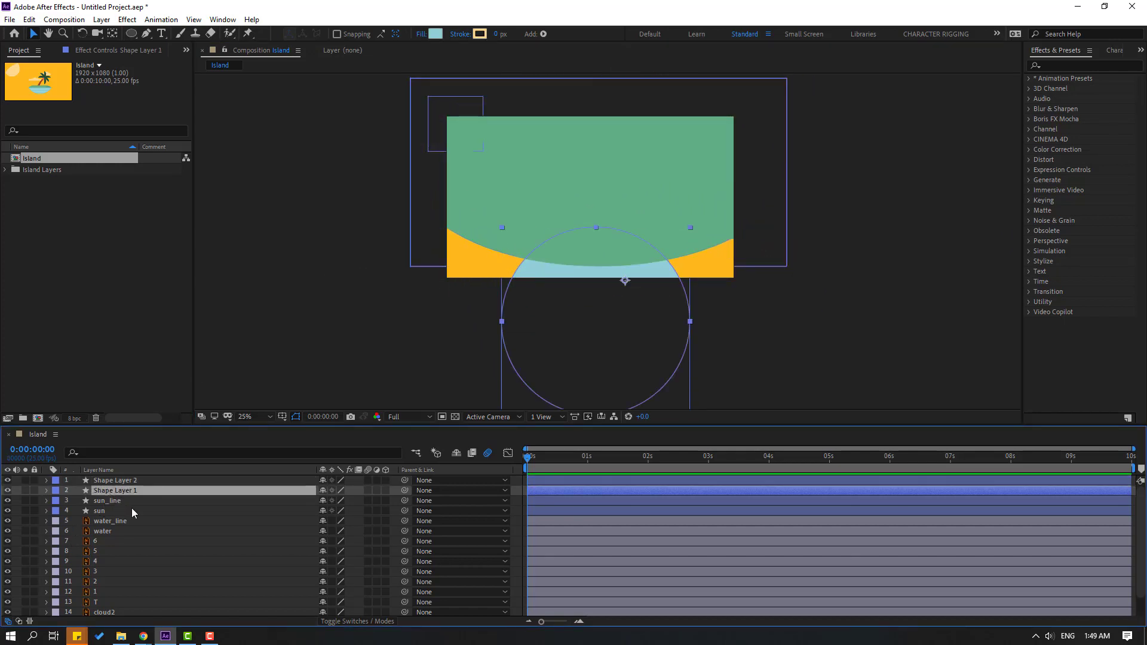
{"action": "key", "text": "Return"}
{"action": "type", "text": "wa"}
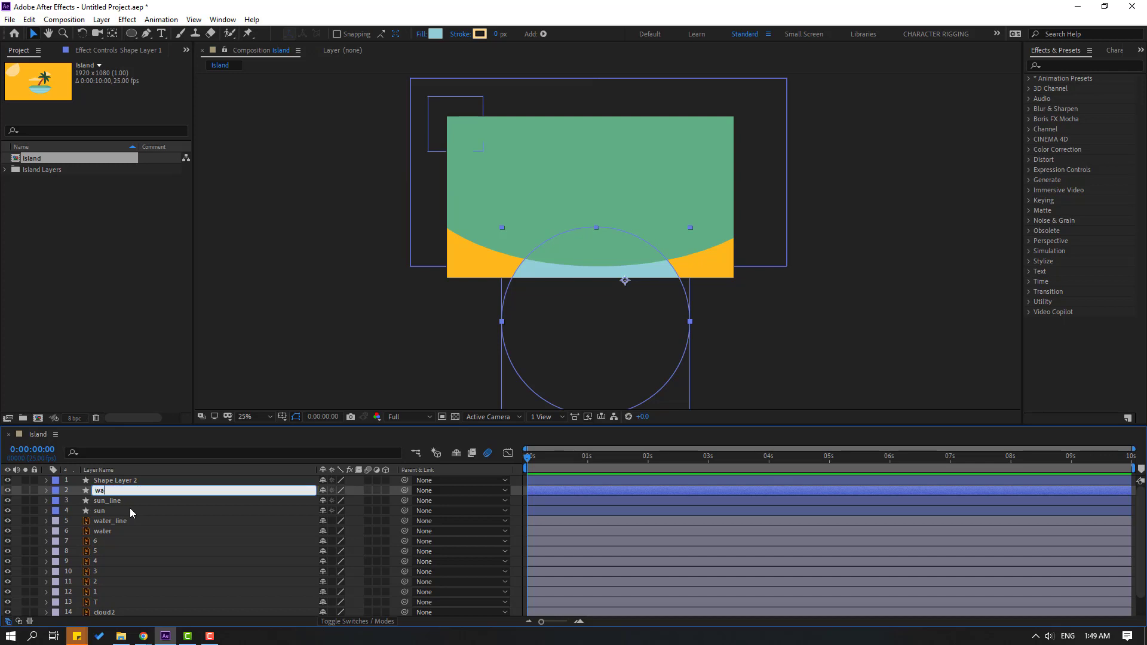
{"action": "type", "text": "ter"}
{"action": "key", "text": "Return"}
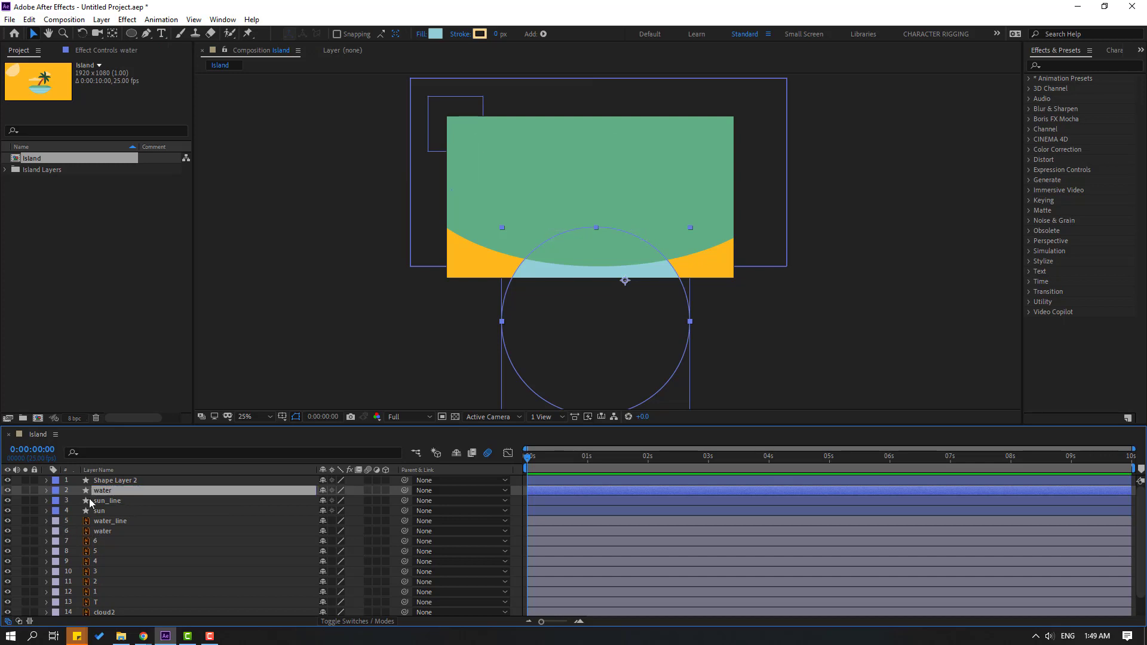
Rename the green ellipse's layer, Shape Layer 2, as ground.
{"action": "left_click", "coordinate": [113, 482]}
{"action": "key", "text": "Return"}
{"action": "type", "text": "g"}
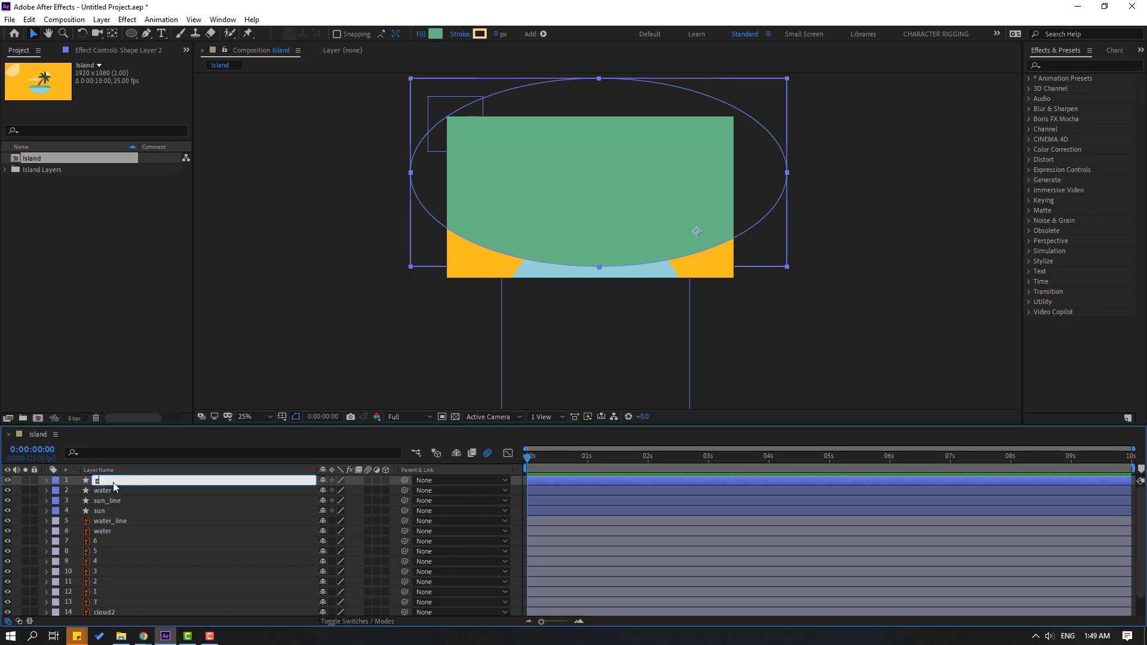
{"action": "type", "text": "round"}
{"action": "key", "text": "Return"}
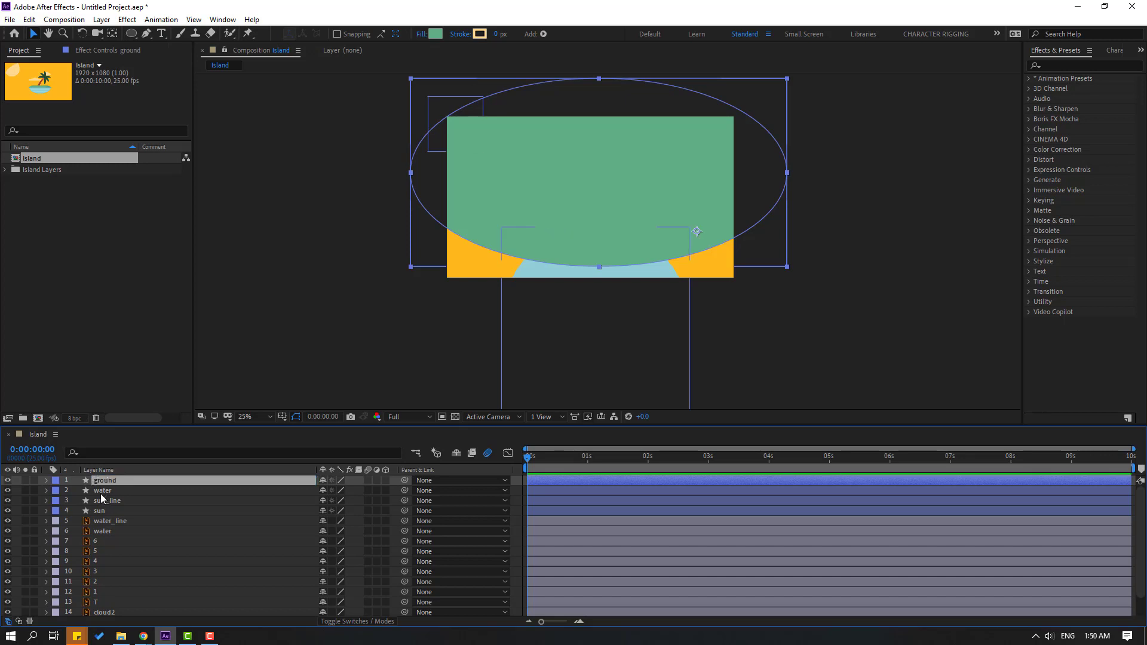
Duplicate the water shape layer and place the ground layer directly below the copy in the layer stack.
{"action": "left_click", "coordinate": [101, 492]}
{"action": "key", "text": "ctrl+d"}
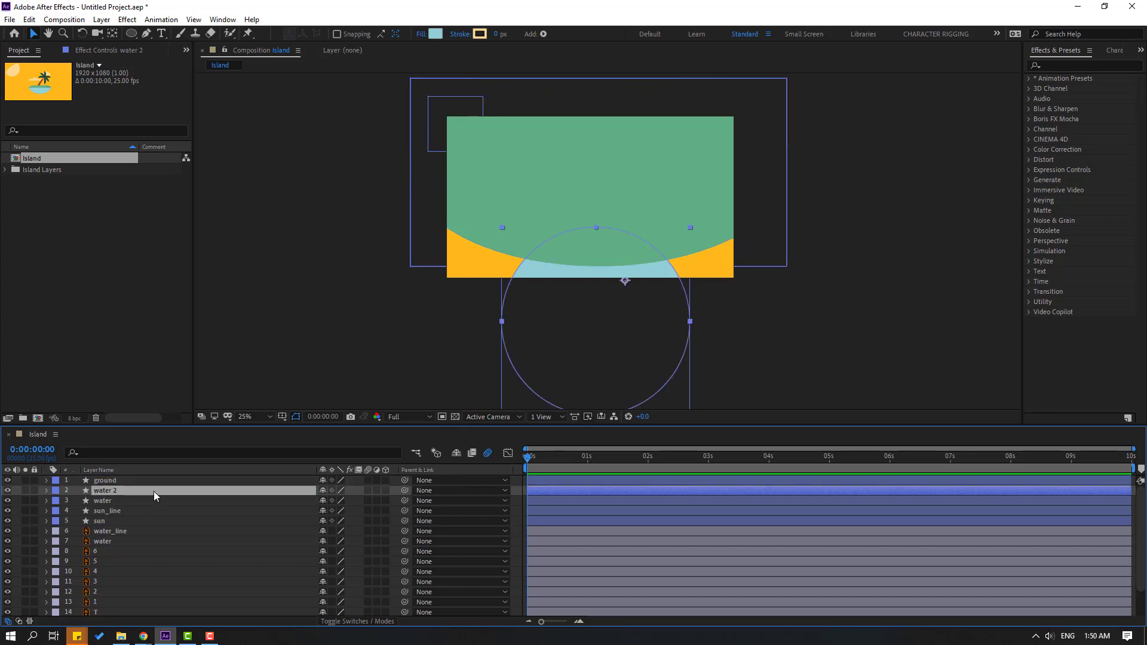
{"action": "left_click", "coordinate": [107, 481]}
{"action": "left_click_drag", "start_coordinate": [113, 482], "coordinate": [134, 501]}
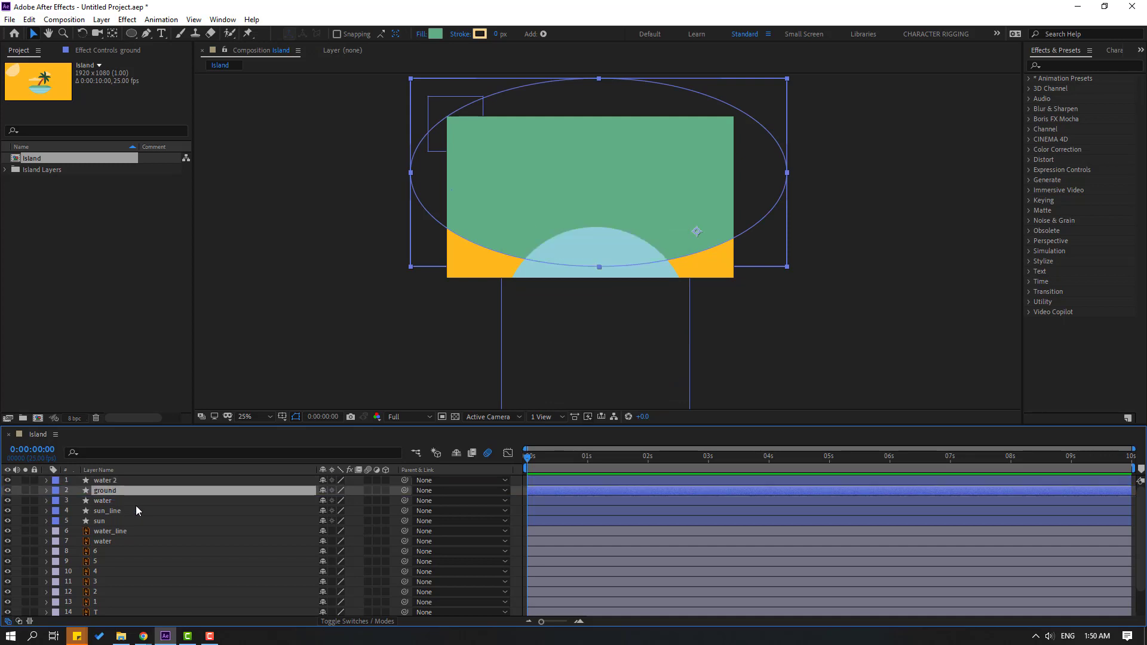
Set the ground layer's track matte to Alpha Matte "water 2" and move the green ellipse slightly up over the circle.
{"action": "left_click", "coordinate": [351, 621]}
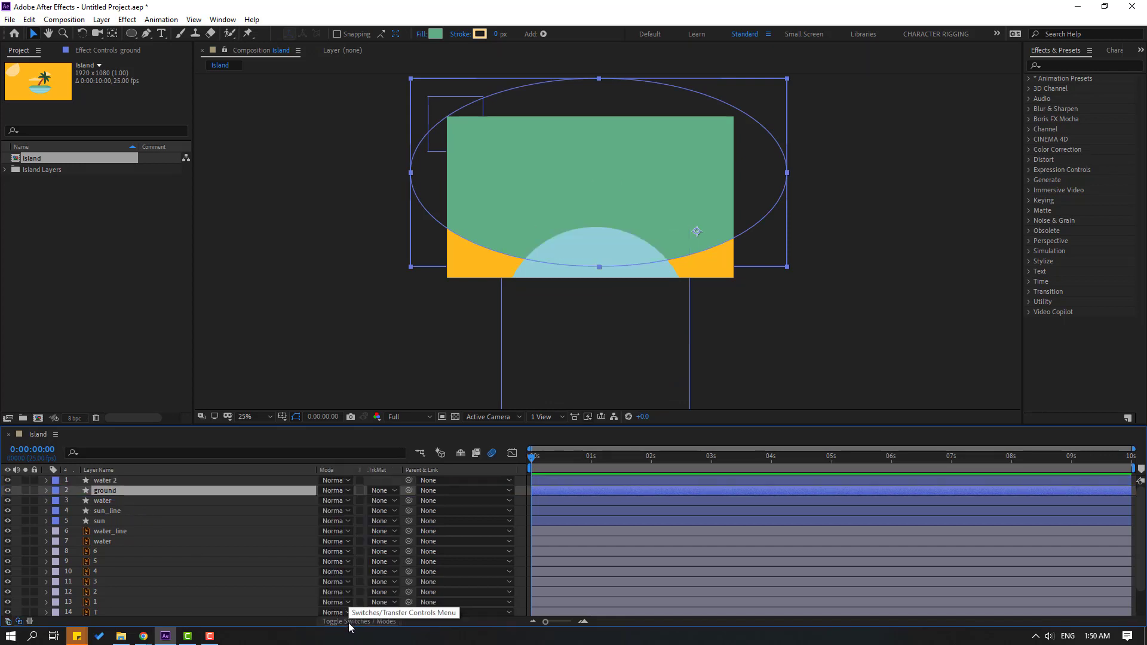
{"action": "left_click", "coordinate": [381, 490]}
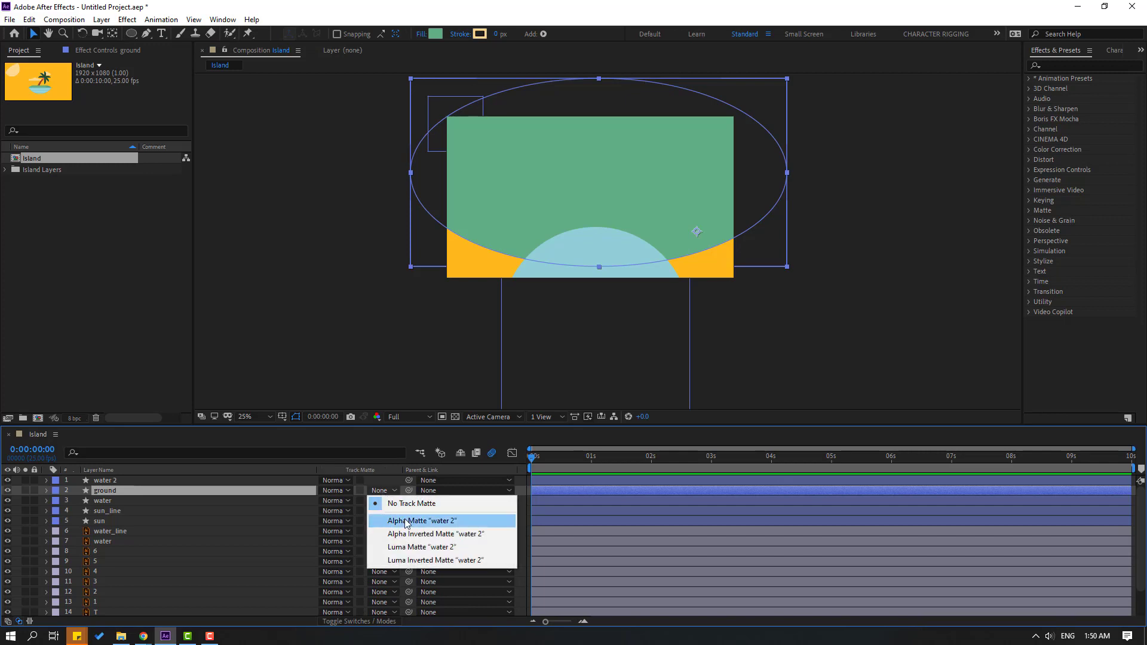
{"action": "left_click", "coordinate": [444, 522]}
{"action": "scroll", "coordinate": [571, 325], "scroll_direction": "up", "scroll_amount": 2}
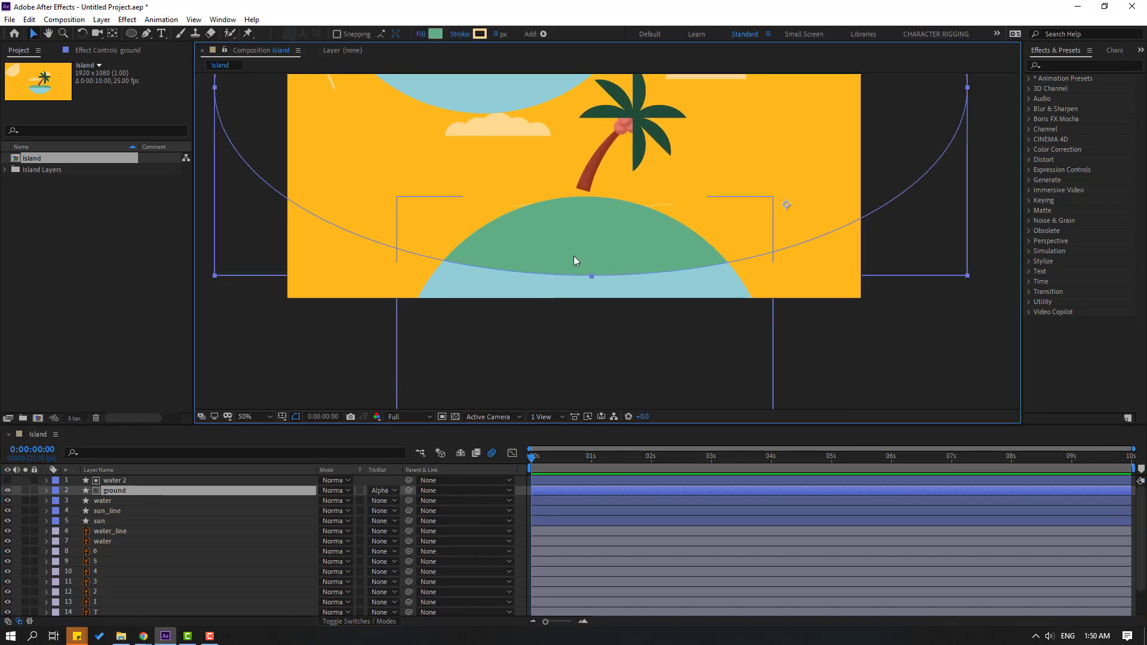
{"action": "left_click_drag", "start_coordinate": [574, 260], "coordinate": [580, 237]}
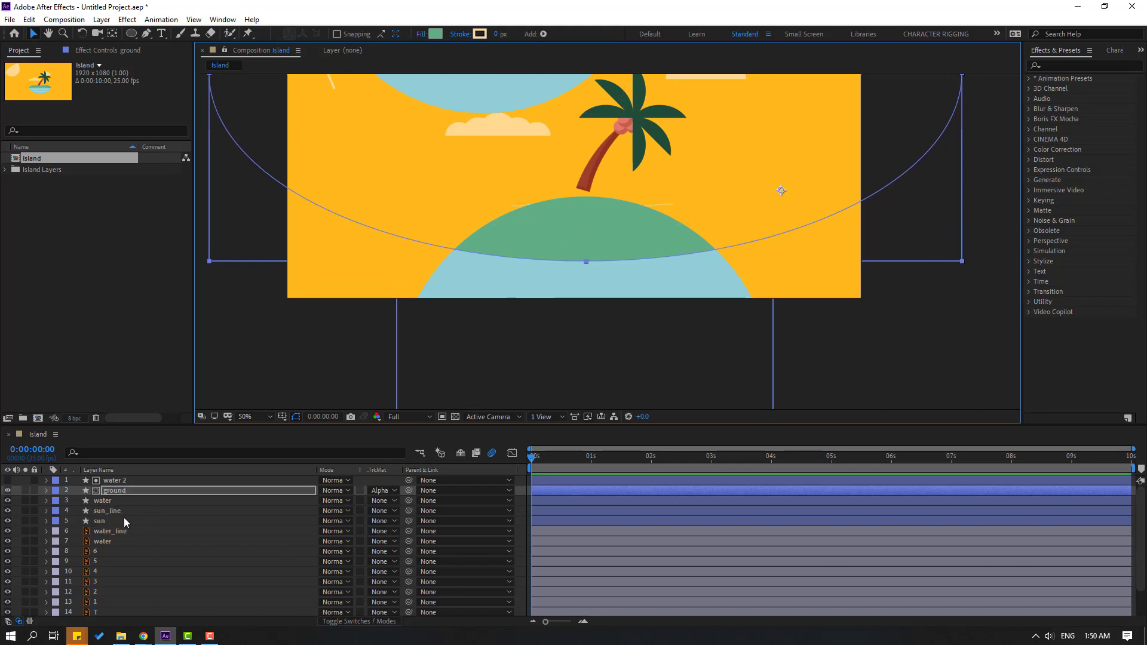
Pre-compose the water 2, ground, both water layers and water_line into a new composition named island, and open it.
{"action": "left_click", "coordinate": [138, 503]}
{"action": "left_click", "coordinate": [122, 491], "text": "ctrl"}
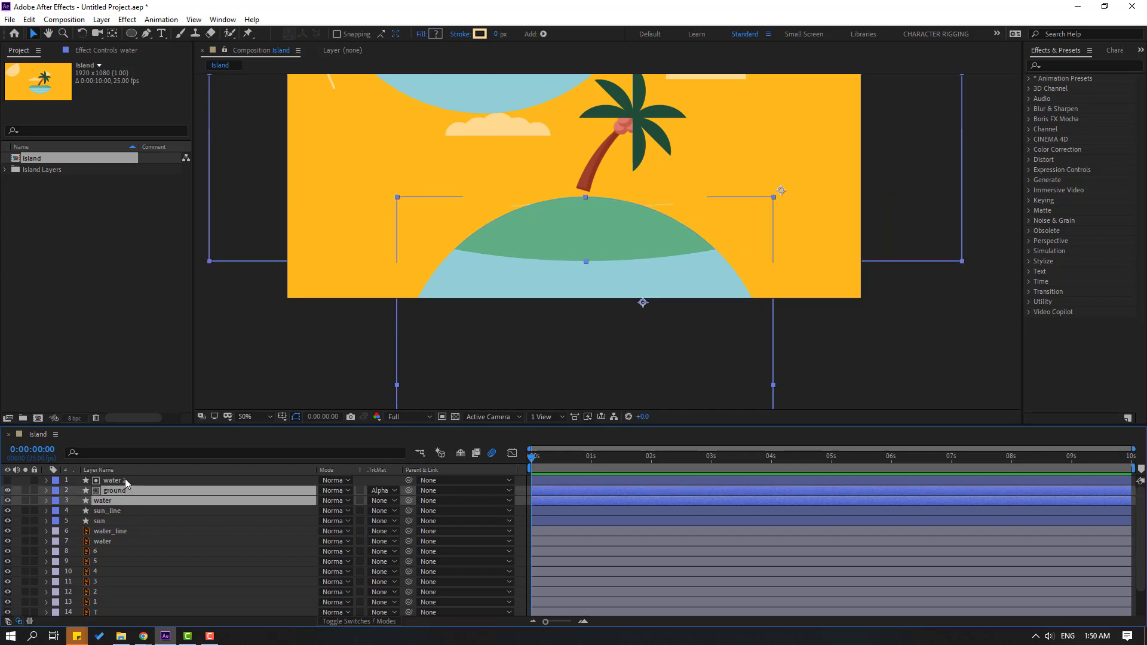
{"action": "left_click", "coordinate": [128, 480], "text": "ctrl"}
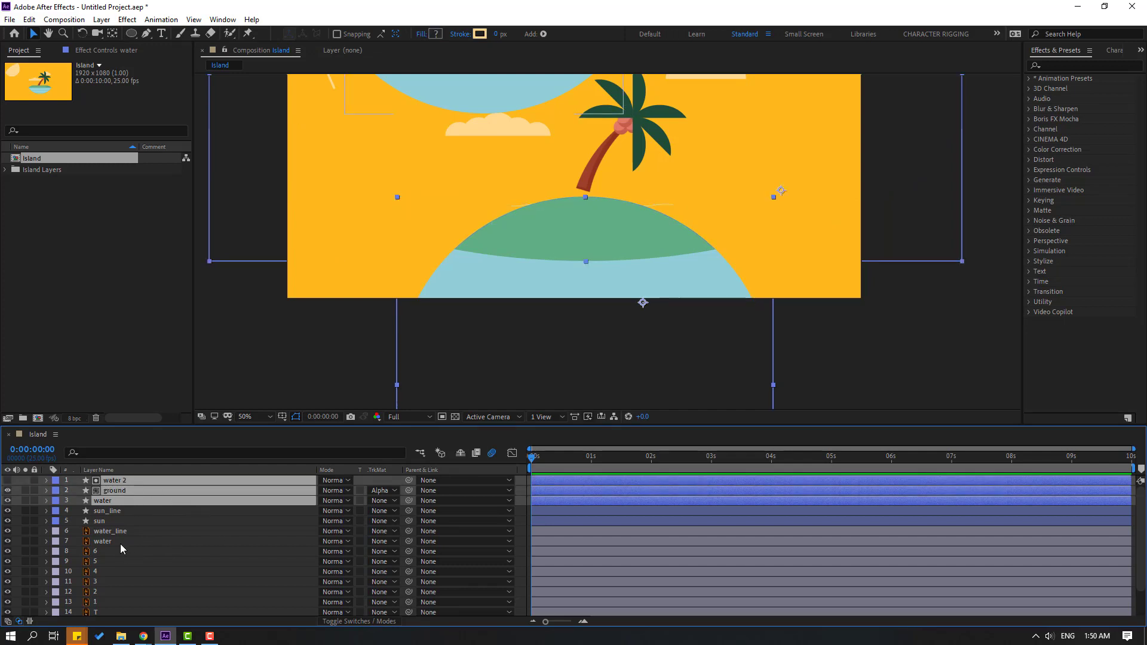
{"action": "left_click", "coordinate": [162, 542], "text": "ctrl"}
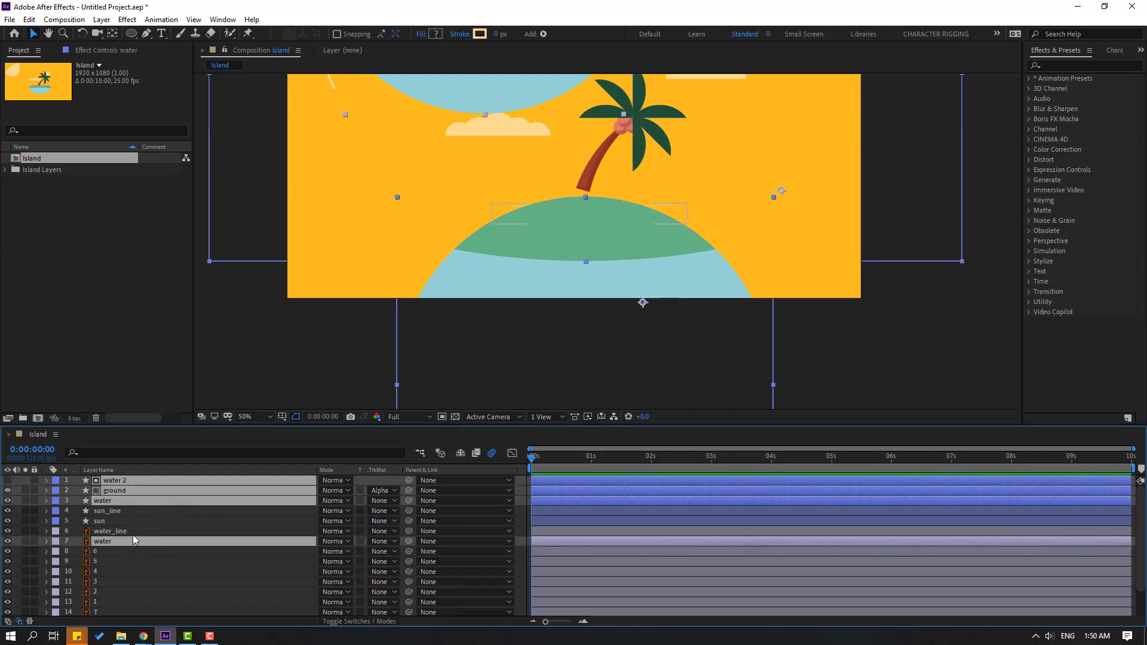
{"action": "left_click", "coordinate": [102, 533], "text": "ctrl"}
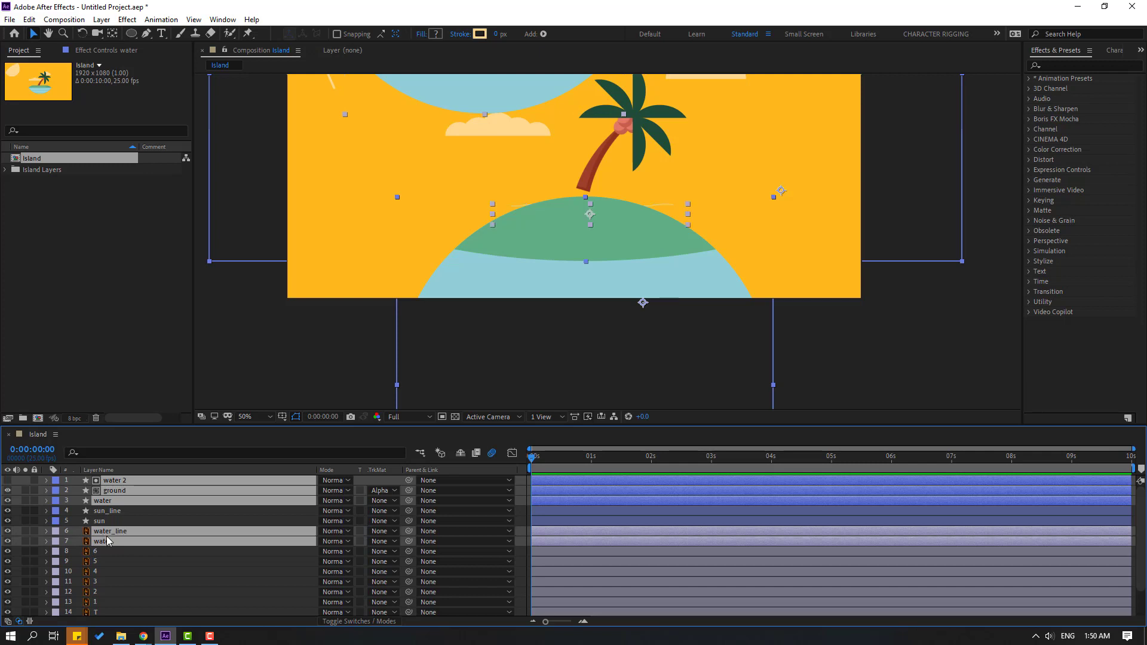
{"action": "right_click", "coordinate": [119, 501]}
{"action": "left_click", "coordinate": [142, 446]}
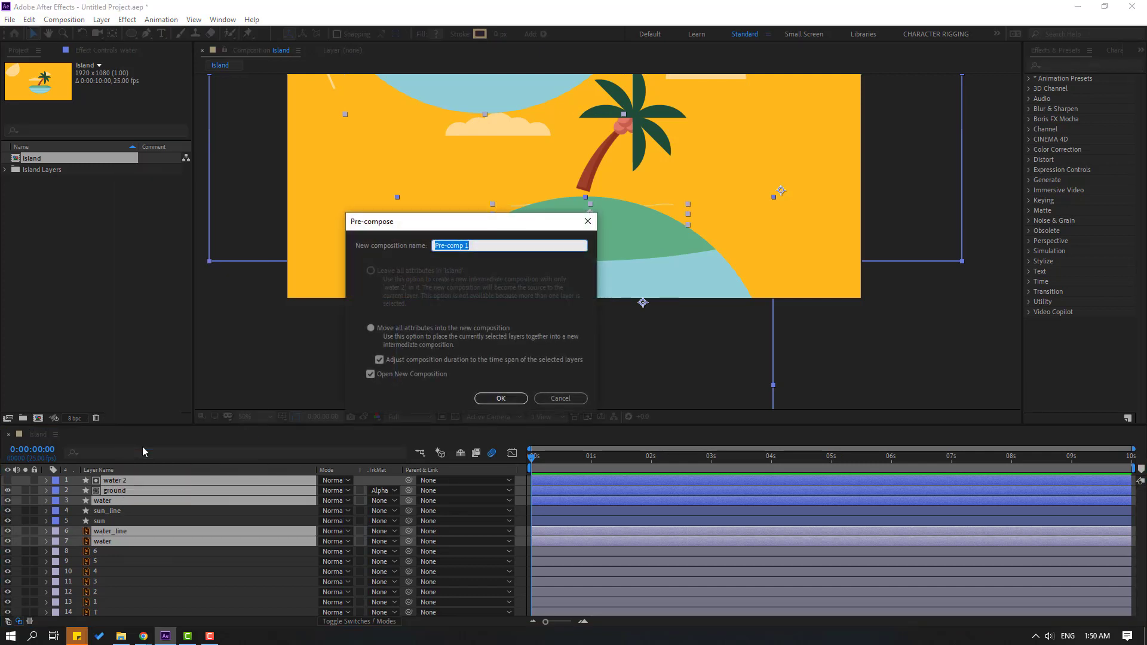
{"action": "type", "text": "island"}
{"action": "left_click", "coordinate": [510, 402]}
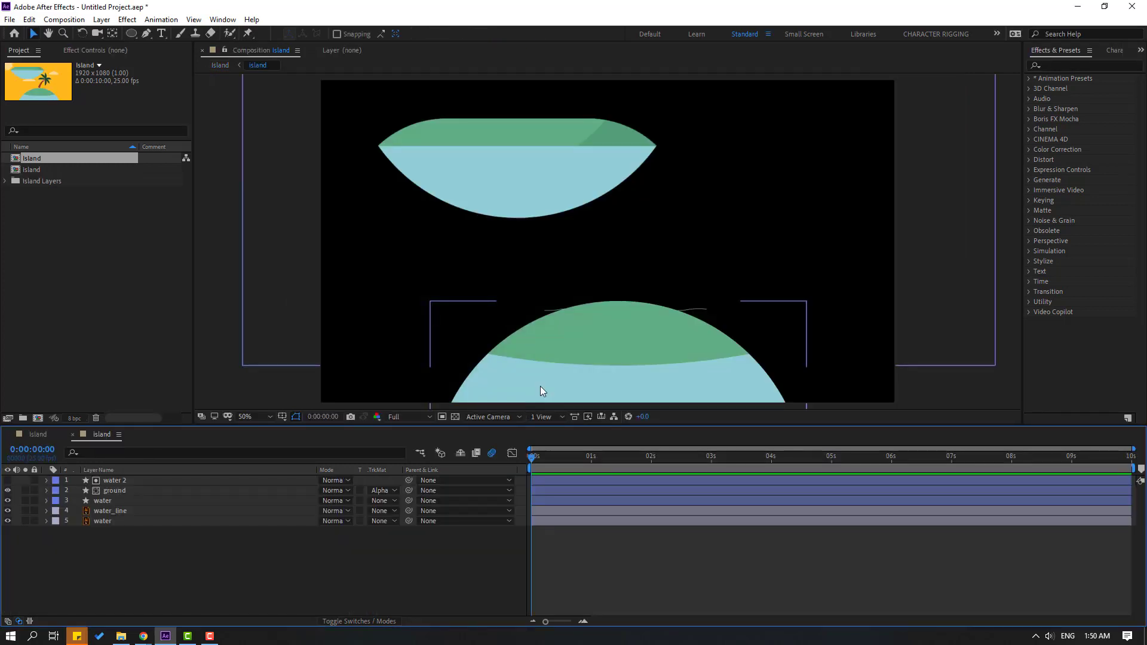
Delete the original imported water artwork layer from the island composition.
{"action": "left_click", "coordinate": [101, 521]}
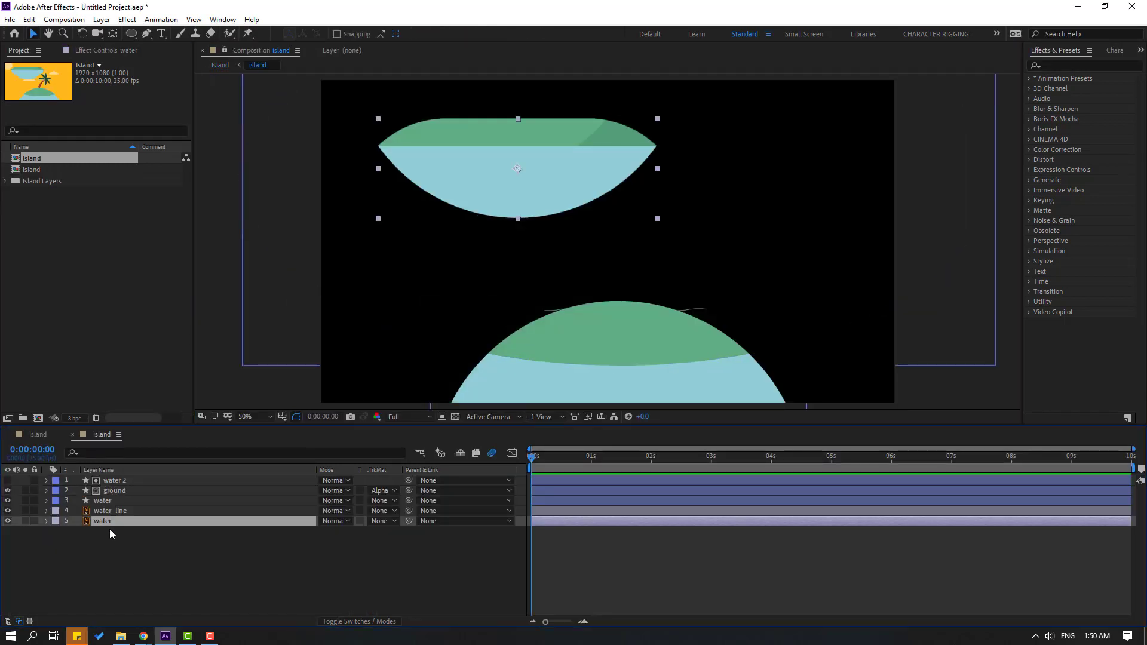
{"action": "key", "text": "Delete"}
Move the water_line artwork up so it sits just above the top of the green ground.
{"action": "left_click", "coordinate": [110, 512]}
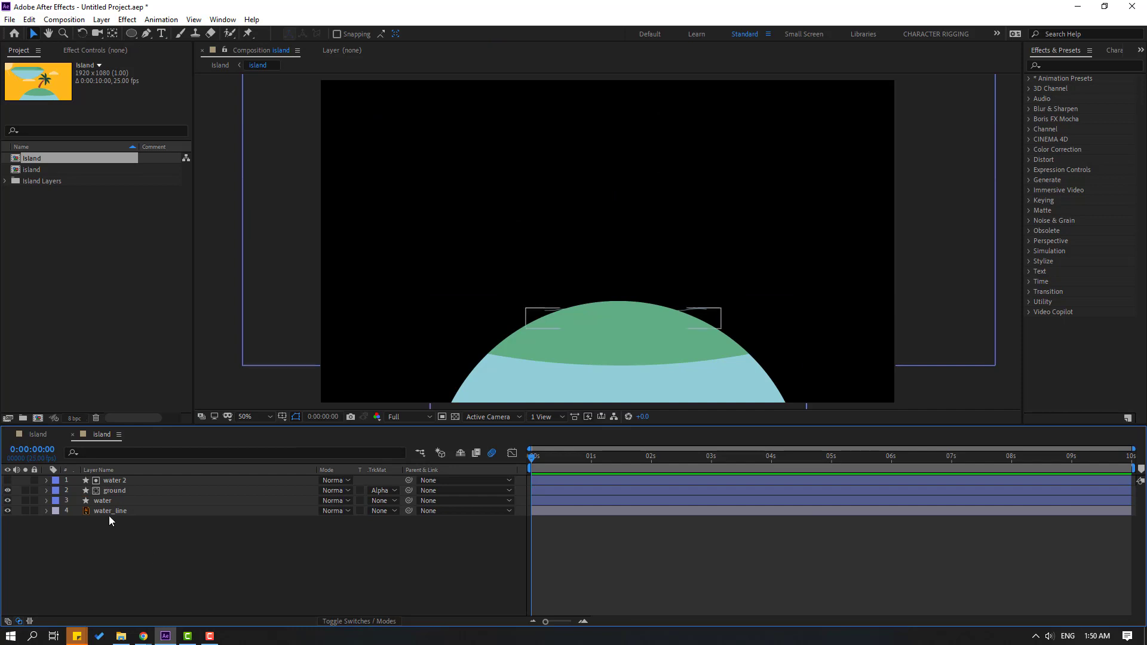
{"action": "left_click", "coordinate": [619, 304]}
{"action": "left_click_drag", "start_coordinate": [618, 304], "coordinate": [613, 269]}
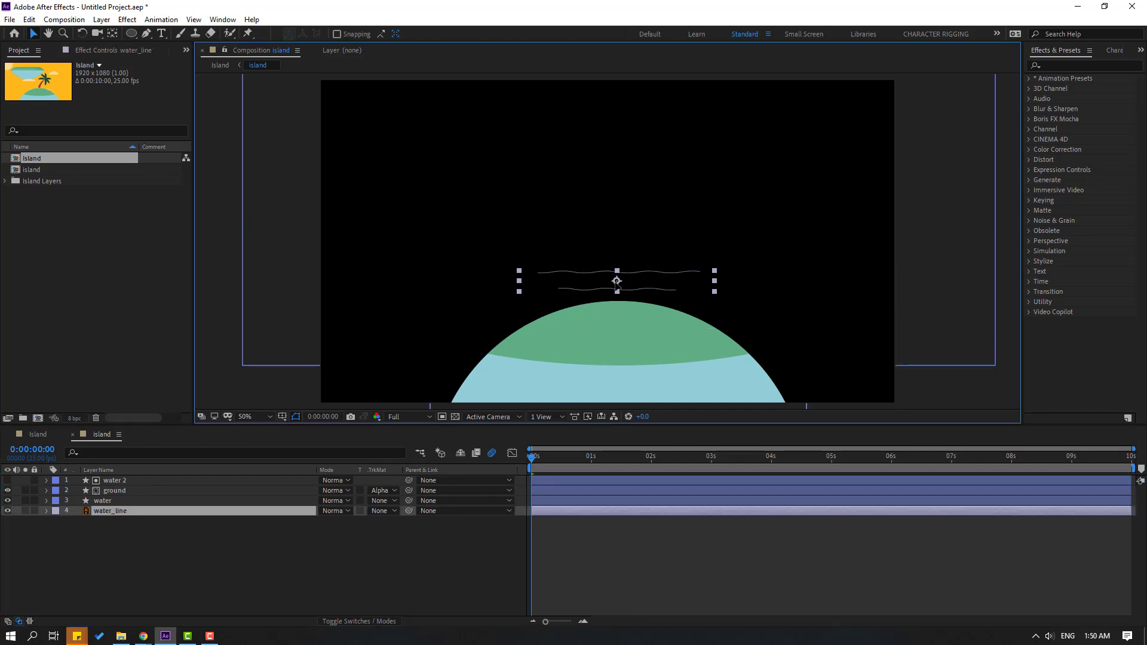
{"action": "scroll", "coordinate": [613, 310], "scroll_direction": "up", "scroll_amount": 2}
{"action": "left_click_drag", "start_coordinate": [593, 374], "coordinate": [575, 227]}
{"action": "scroll", "coordinate": [577, 239], "scroll_direction": "down", "scroll_amount": 1}
{"action": "left_click_drag", "start_coordinate": [580, 285], "coordinate": [571, 248]}
{"action": "scroll", "coordinate": [571, 248], "scroll_direction": "down", "scroll_amount": 1}
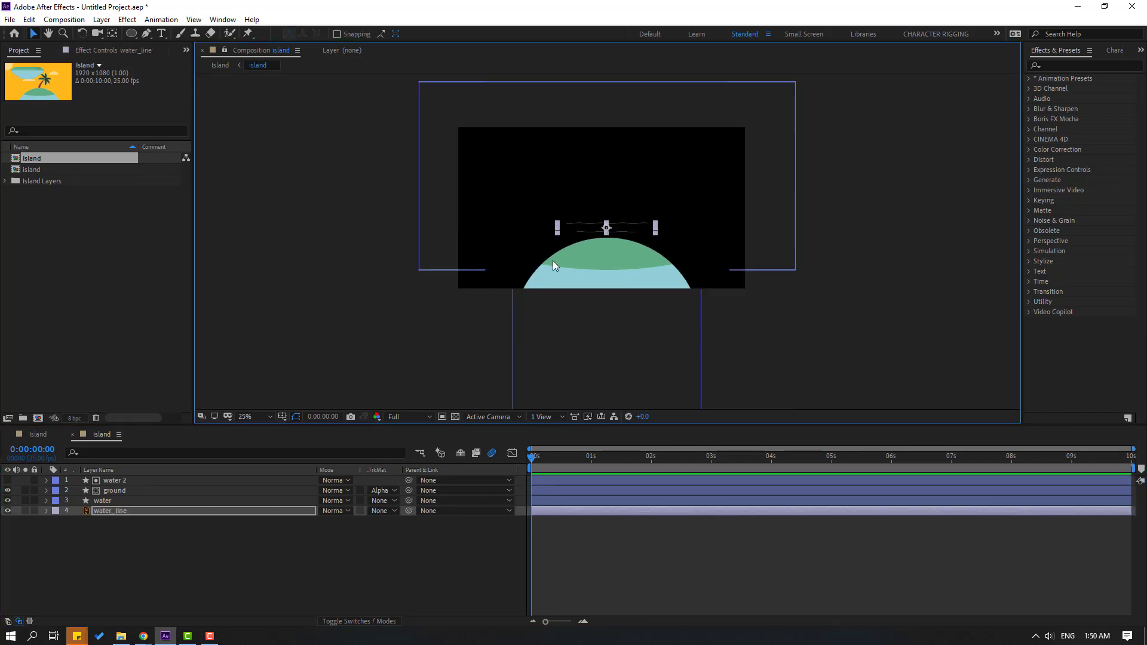
Delete the imported water_line artwork and draw a straight horizontal pen path across the blue water, just below the green ground.
{"action": "key", "text": "Delete"}
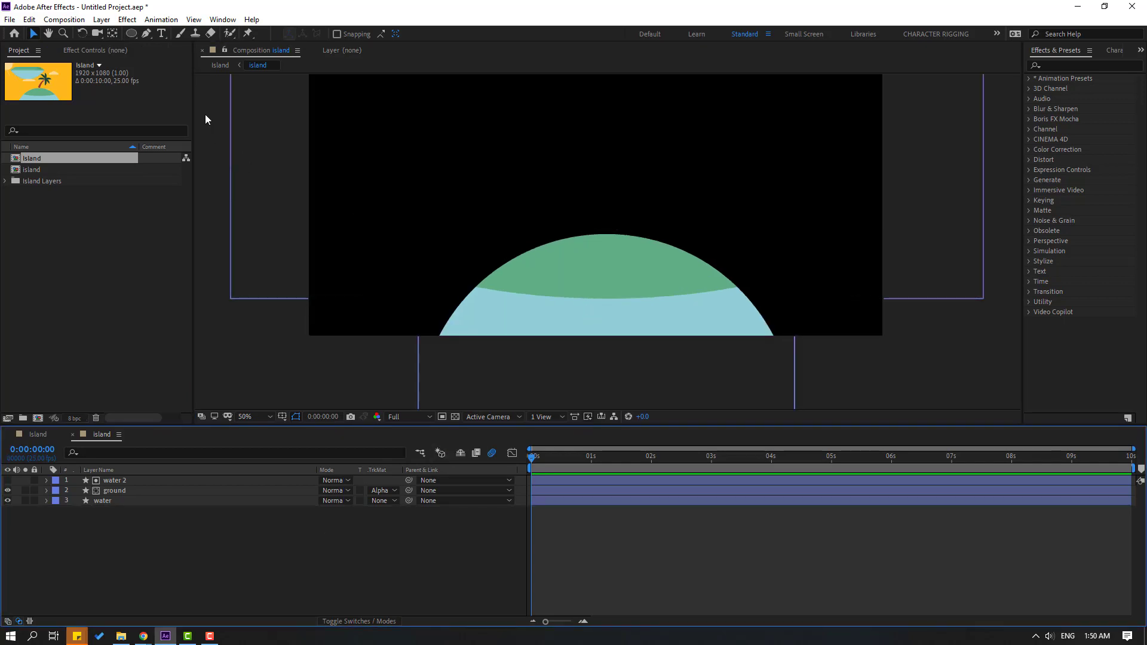
{"action": "left_click", "coordinate": [147, 34]}
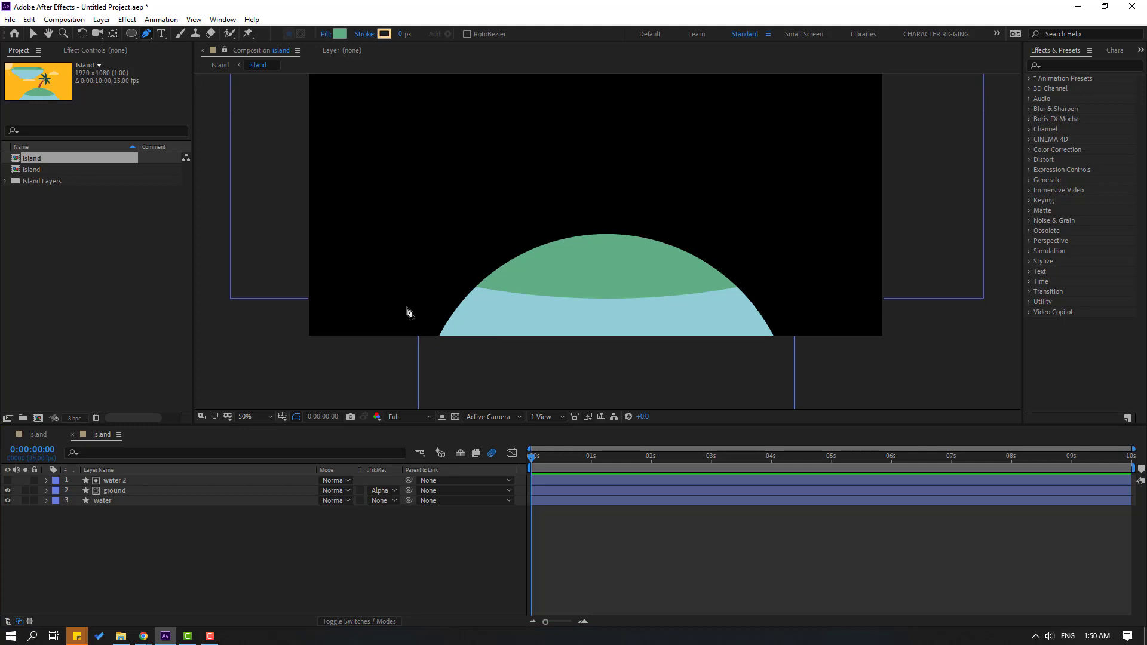
{"action": "left_click", "coordinate": [406, 306]}
{"action": "left_click", "coordinate": [794, 306]}
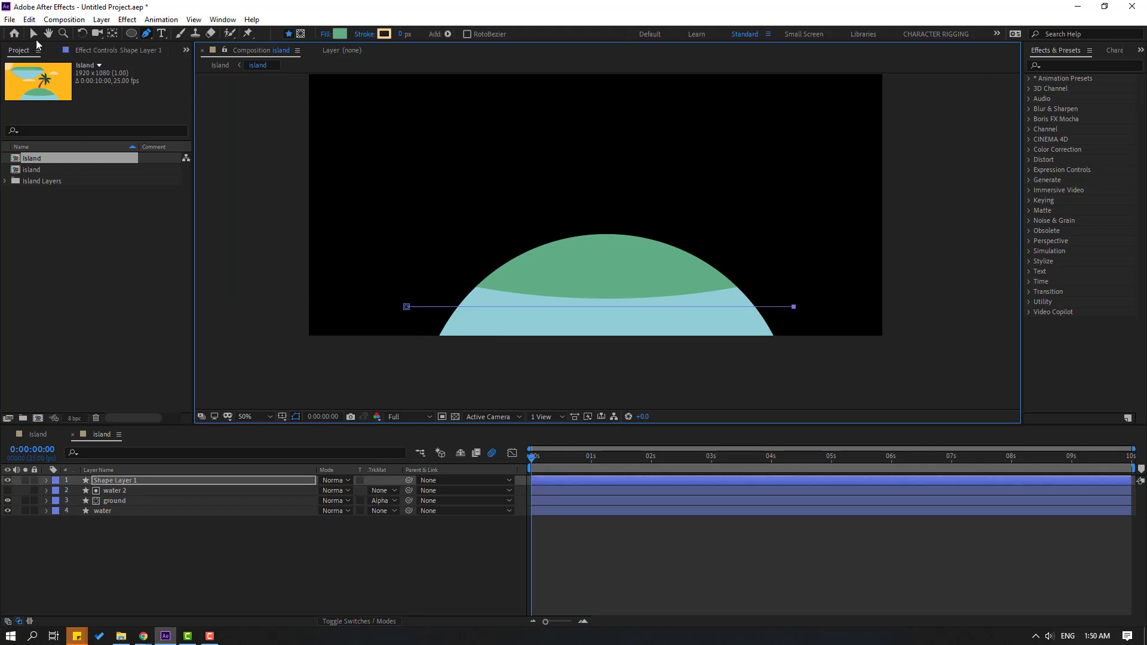
{"action": "left_click", "coordinate": [34, 34]}
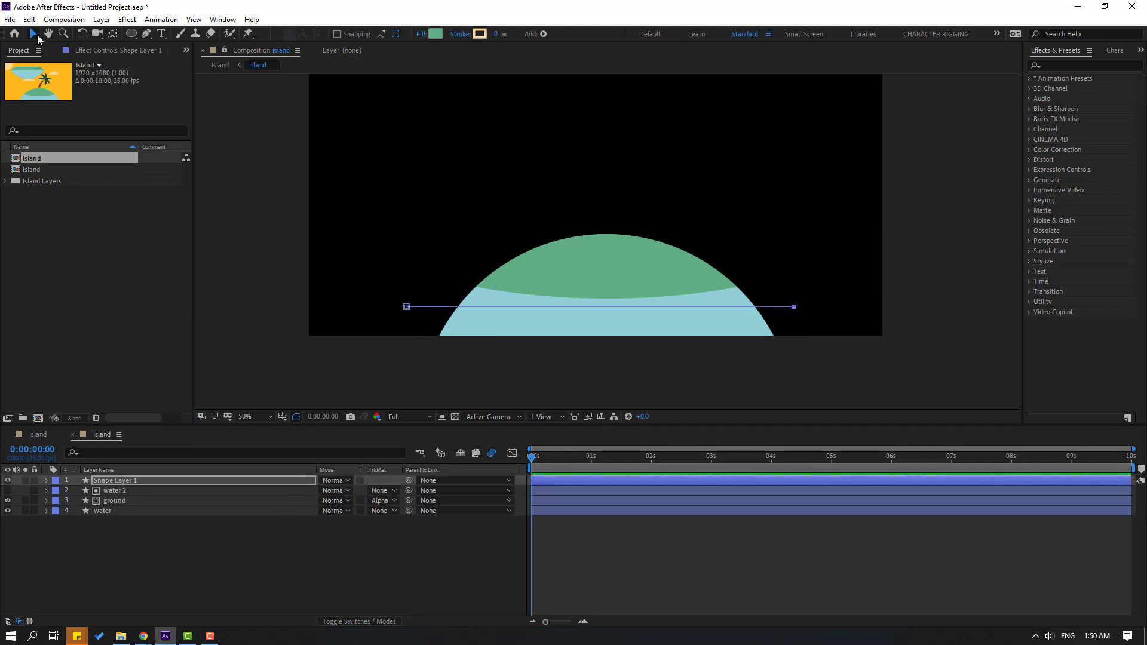
Set the new path's fill to None and its stroke colour to white.
{"action": "left_click", "coordinate": [421, 34]}
{"action": "left_click", "coordinate": [401, 277]}
{"action": "left_click", "coordinate": [443, 347]}
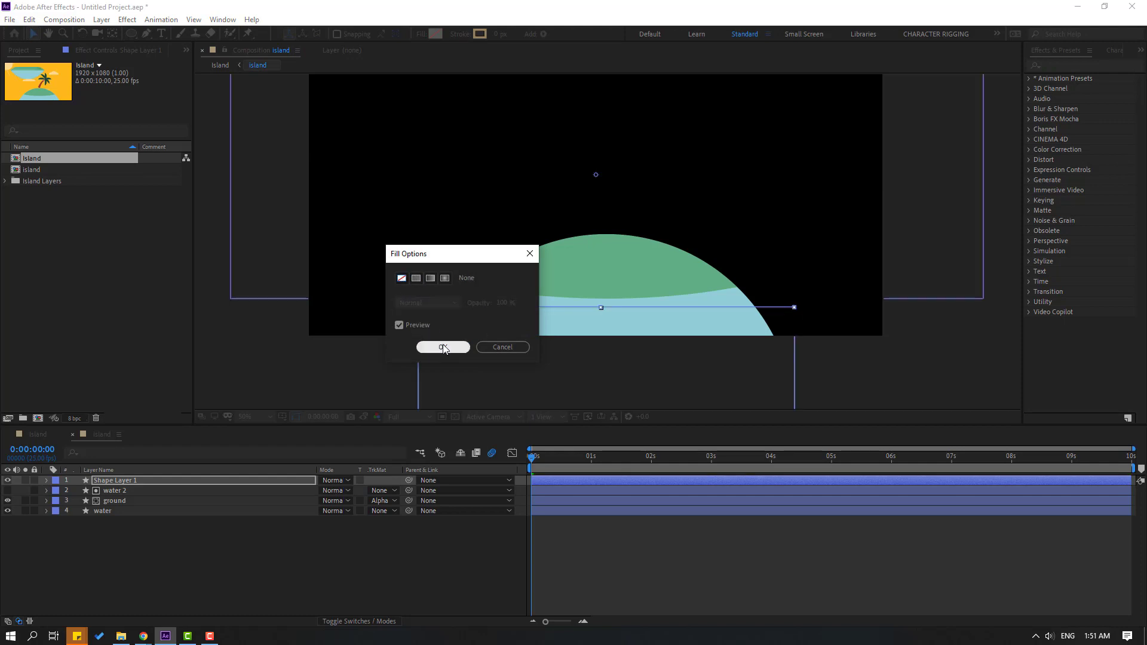
{"action": "left_click", "coordinate": [477, 35]}
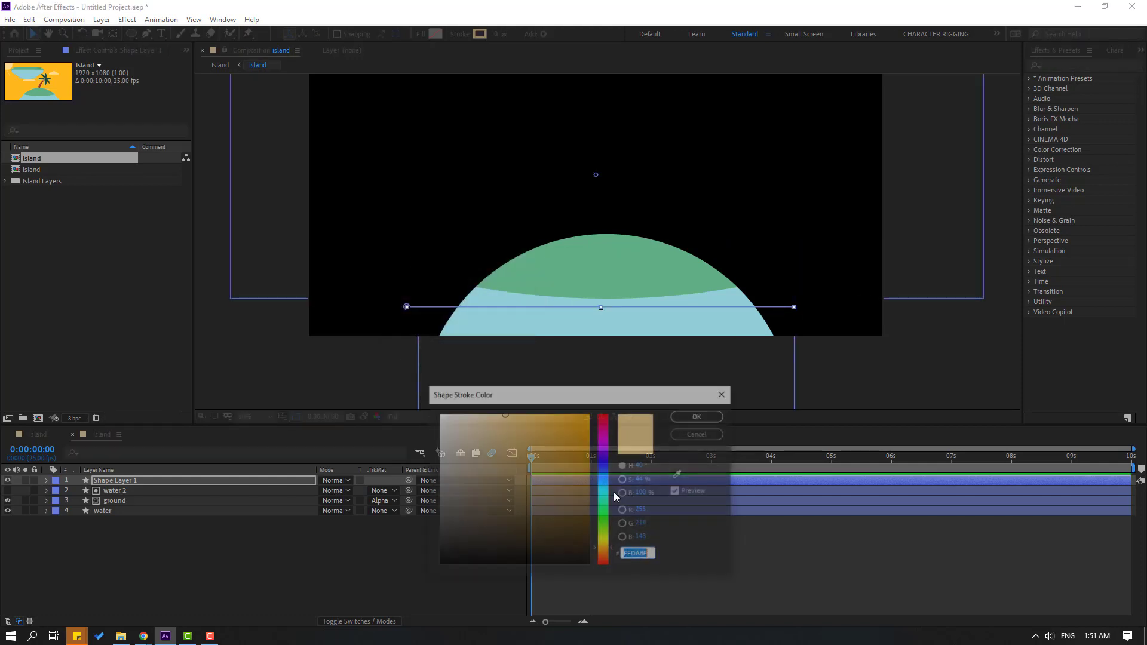
{"action": "left_click_drag", "start_coordinate": [493, 461], "coordinate": [438, 413]}
{"action": "left_click", "coordinate": [687, 419]}
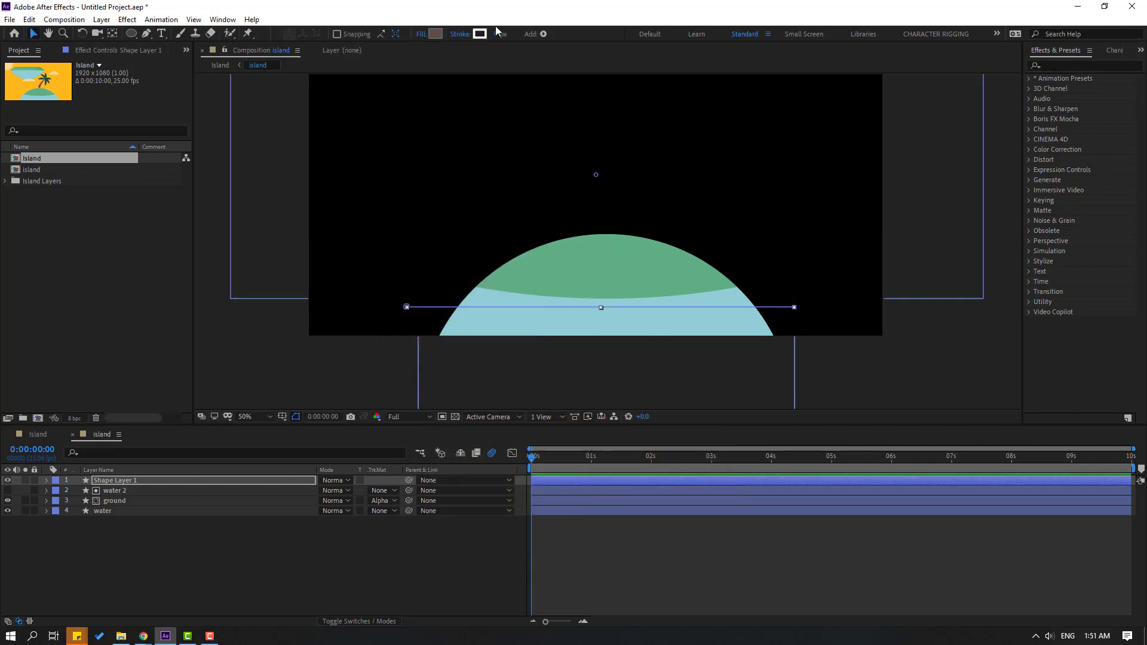
Set the white line's stroke width to 7 px.
{"action": "left_click_drag", "start_coordinate": [495, 34], "coordinate": [501, 36]}
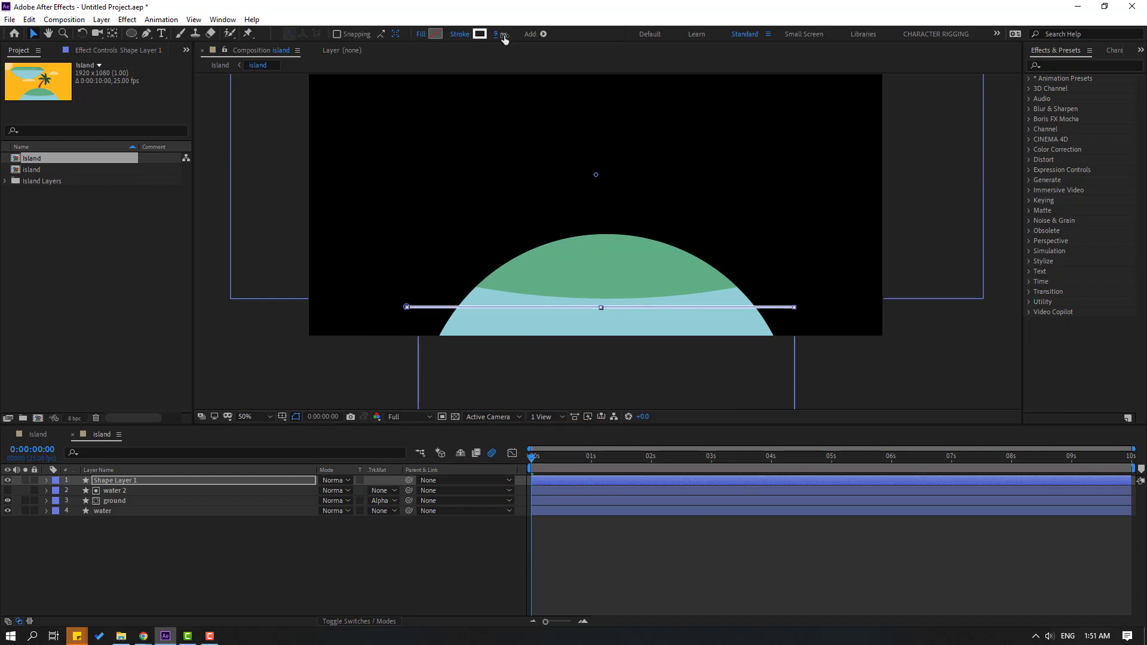
{"action": "scroll", "coordinate": [576, 367], "scroll_direction": "up", "scroll_amount": 2}
{"action": "left_click_drag", "start_coordinate": [575, 367], "coordinate": [640, 191]}
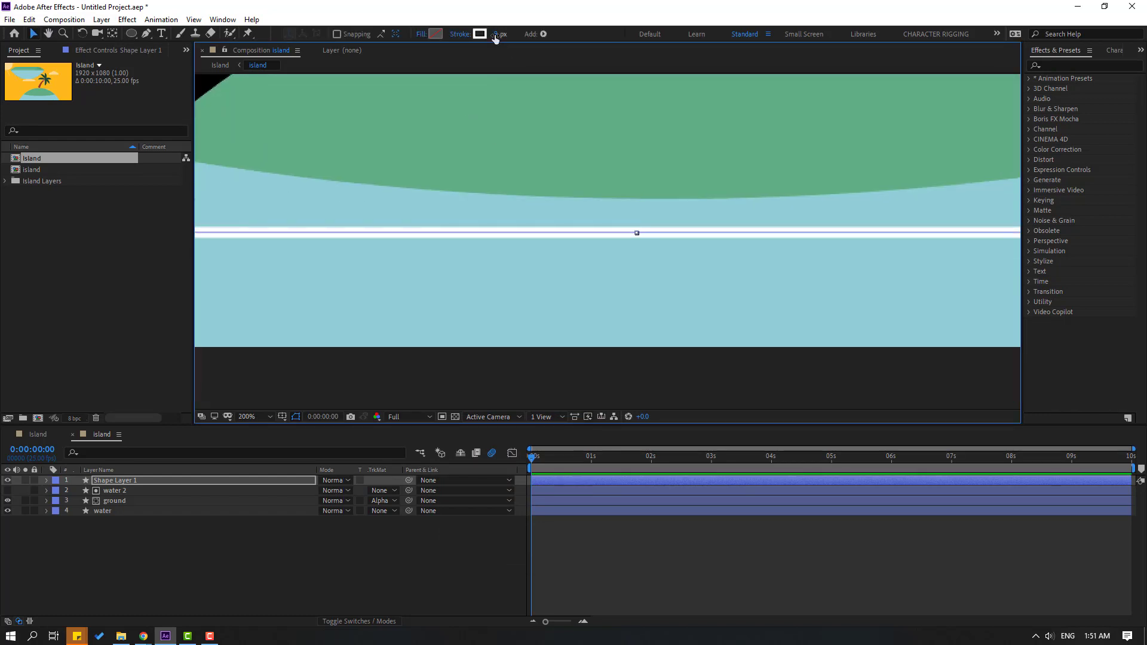
{"action": "left_click", "coordinate": [365, 540]}
{"action": "scroll", "coordinate": [522, 239], "scroll_direction": "down", "scroll_amount": 2}
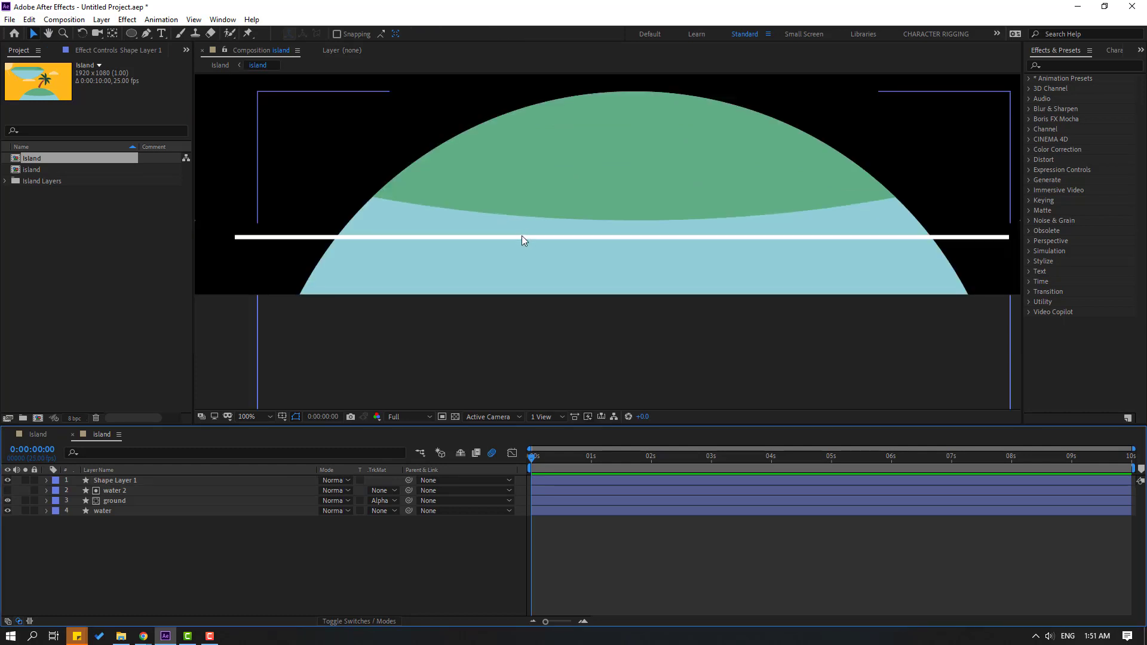
{"action": "scroll", "coordinate": [522, 209], "scroll_direction": "down", "scroll_amount": 1}
{"action": "scroll", "coordinate": [522, 213], "scroll_direction": "up", "scroll_amount": 1}
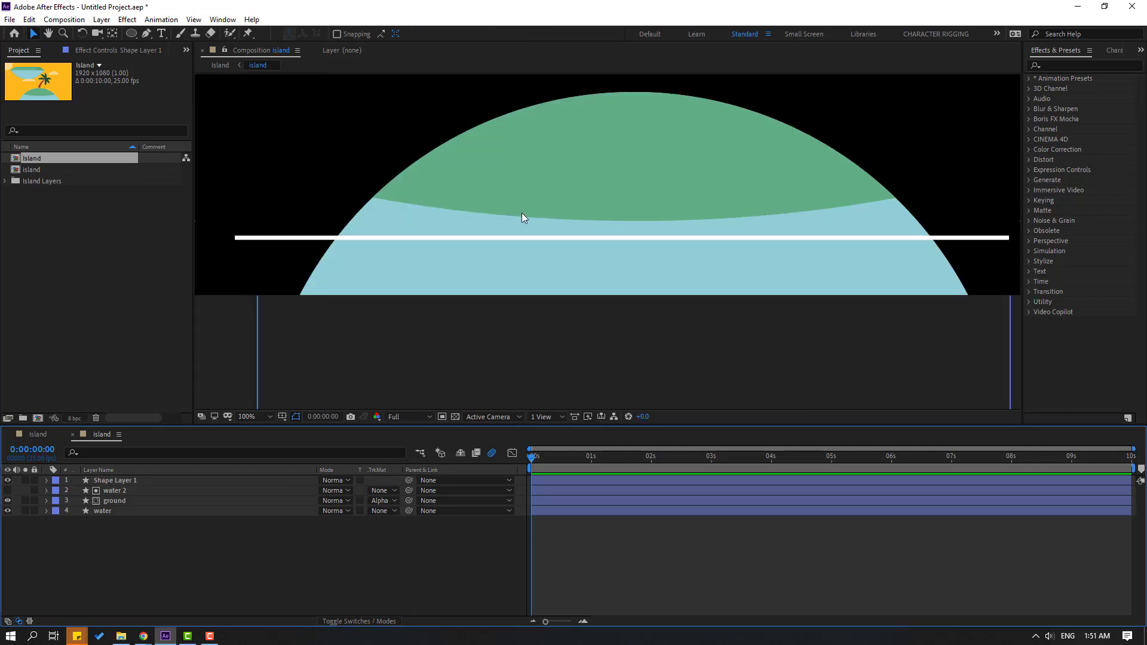
Rename the new line's shape layer to water_line.
{"action": "left_click", "coordinate": [120, 481]}
{"action": "key", "text": "Return"}
{"action": "type", "text": "wa"}
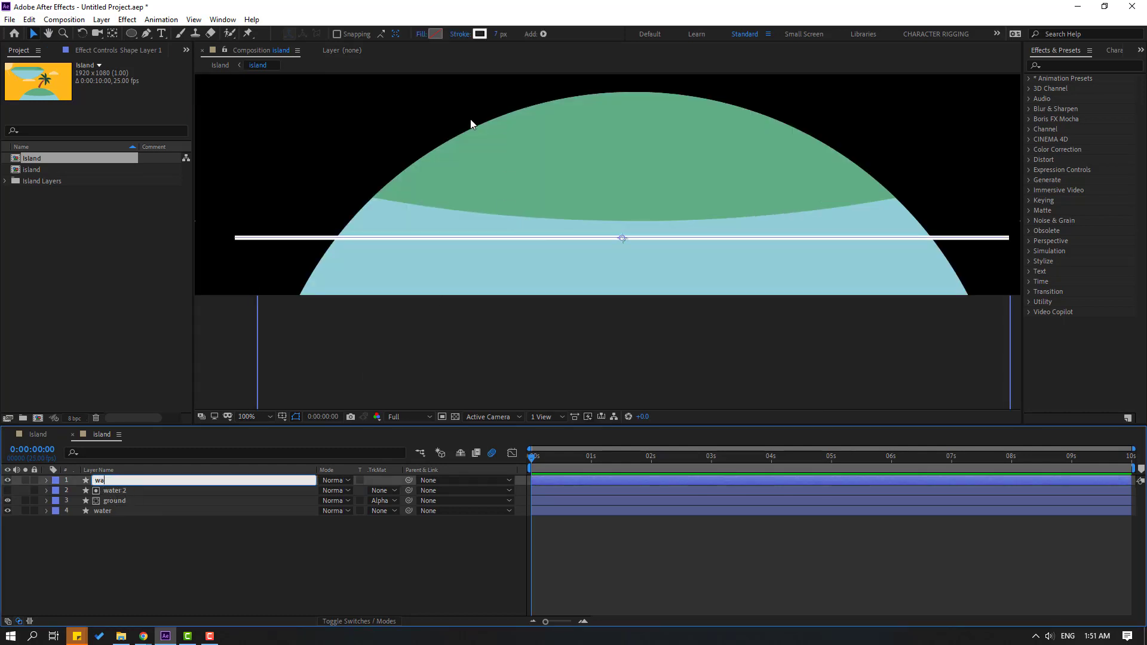
{"action": "type", "text": "ter_line"}
{"action": "key", "text": "Return"}
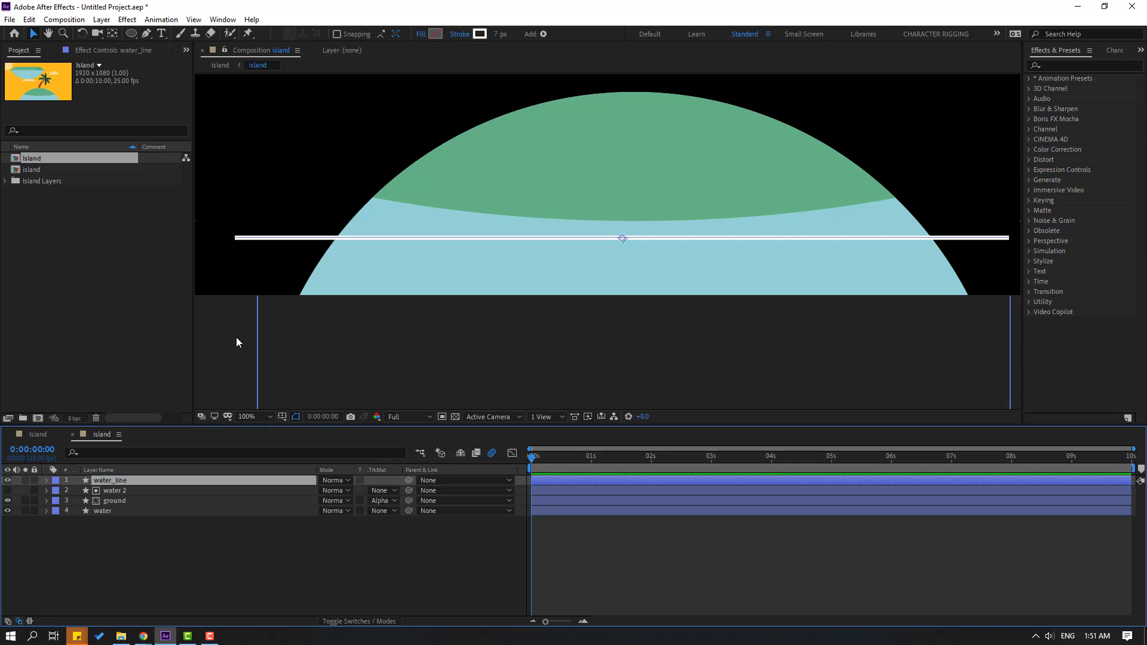
Add Wiggle Paths to the water_line layer with a size of 59 and smooth points, and preview the motion.
{"action": "left_click", "coordinate": [543, 33]}
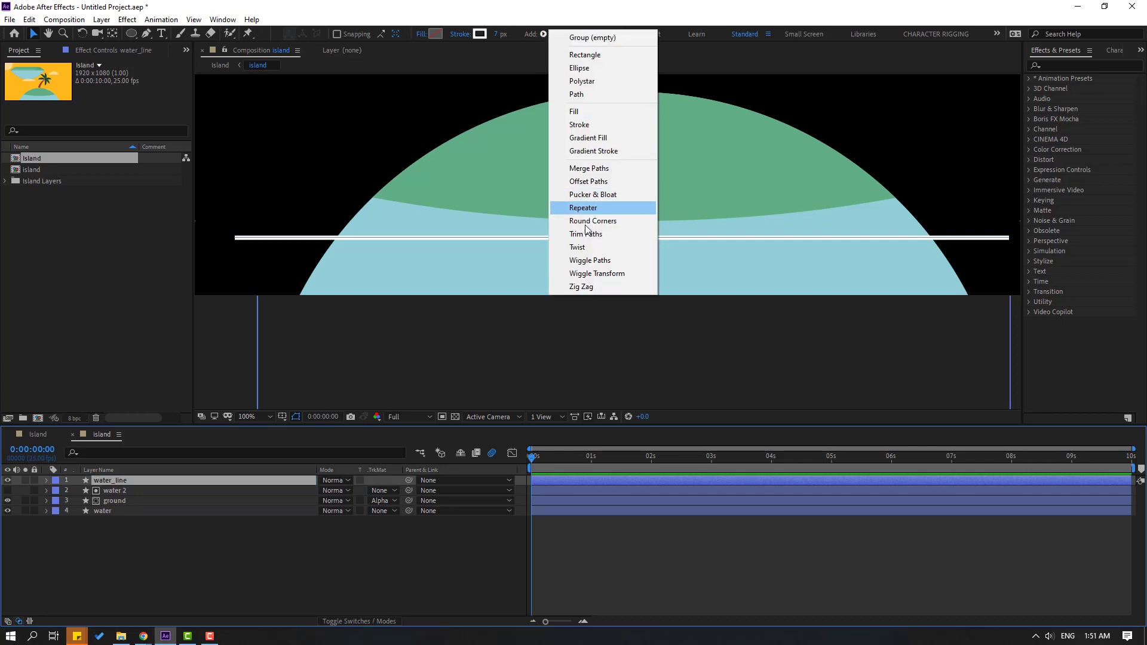
{"action": "left_click", "coordinate": [591, 260]}
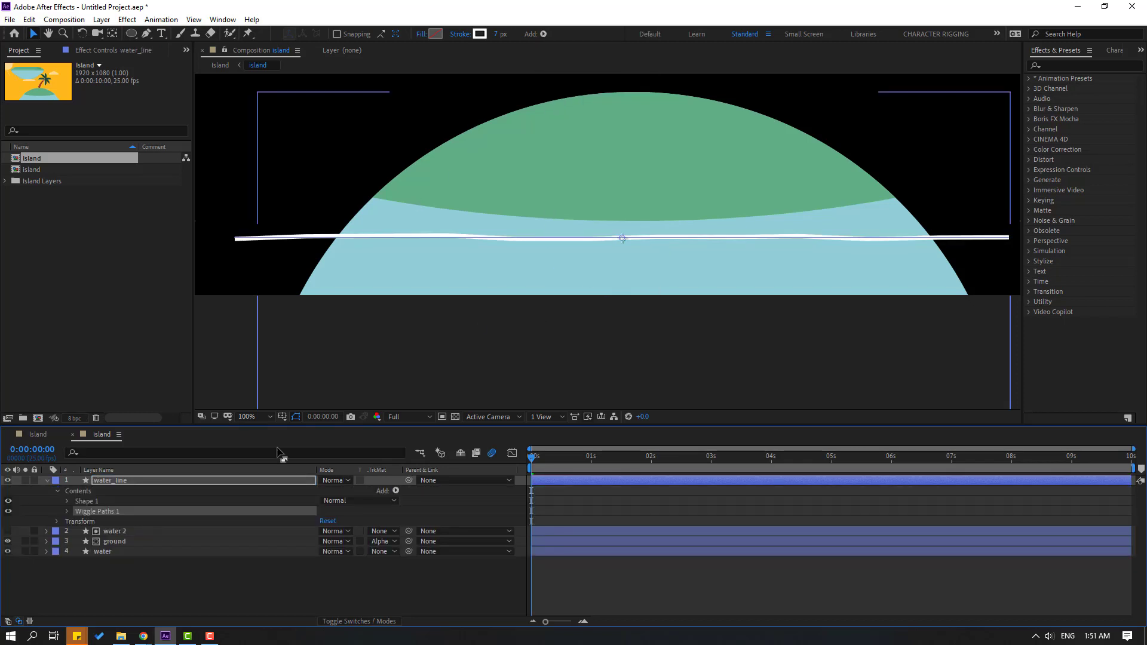
{"action": "left_click", "coordinate": [64, 511]}
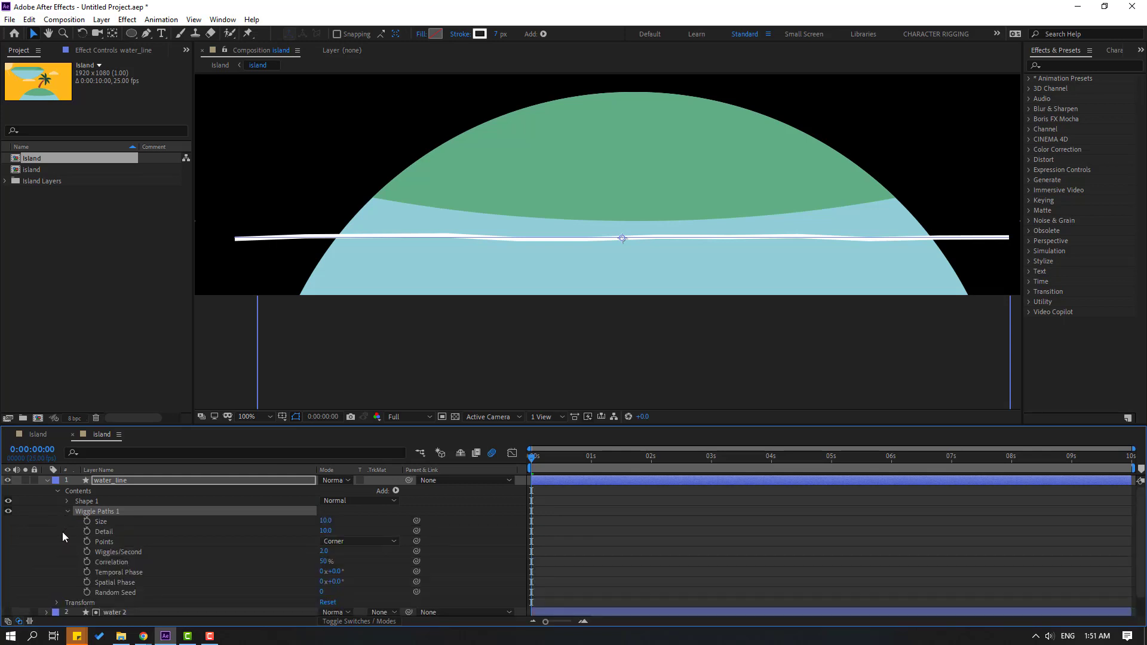
{"action": "left_click_drag", "start_coordinate": [325, 521], "coordinate": [346, 516]}
{"action": "left_click", "coordinate": [336, 542]}
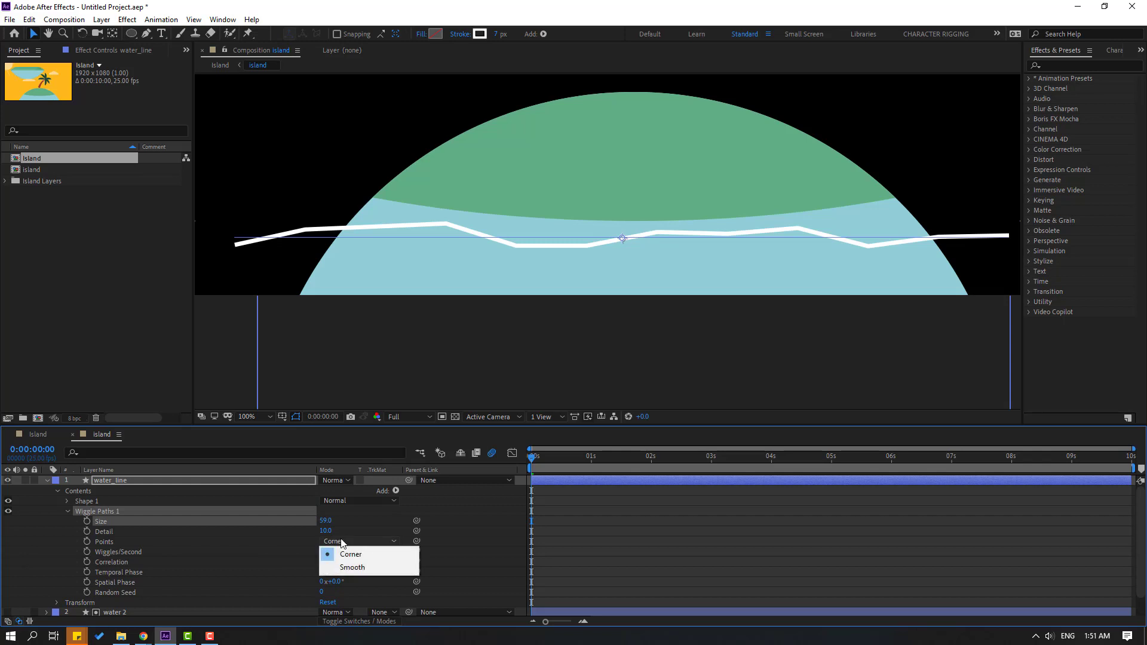
{"action": "left_click", "coordinate": [353, 568]}
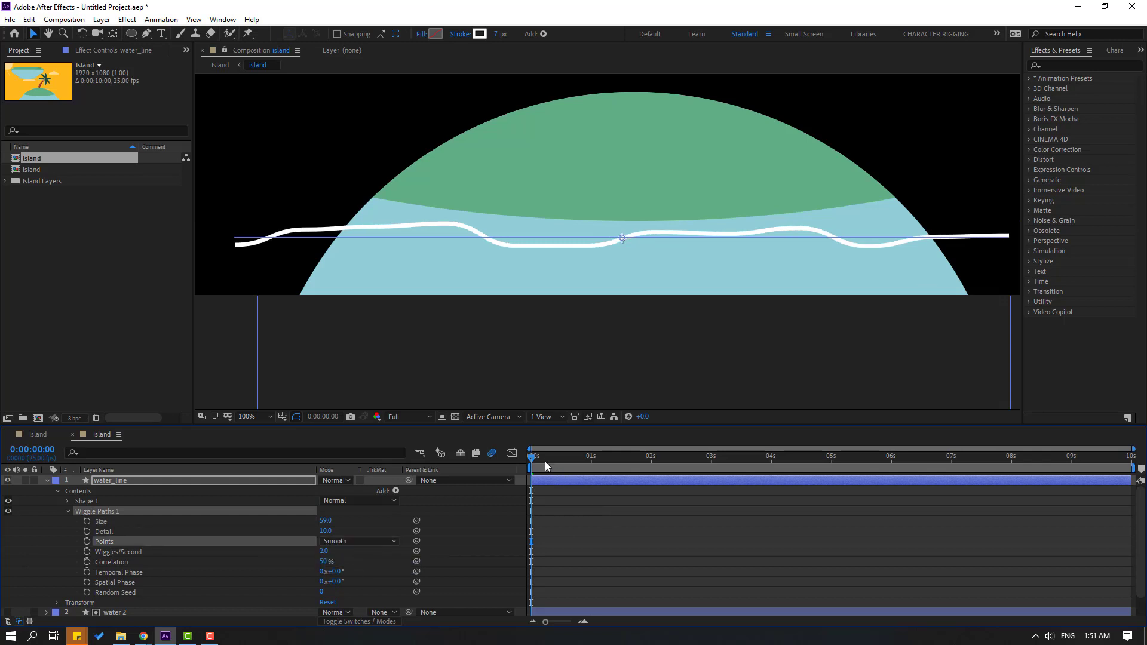
{"action": "left_click_drag", "start_coordinate": [545, 461], "coordinate": [56, 478]}
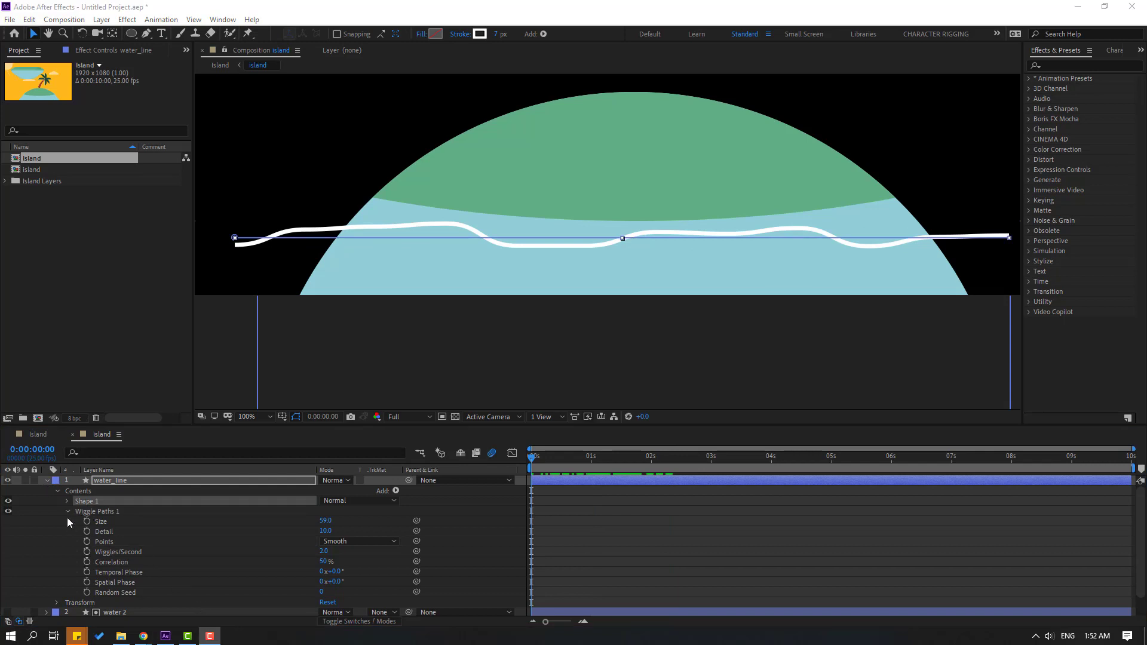
{"action": "left_click", "coordinate": [68, 512]}
{"action": "left_click", "coordinate": [47, 481]}
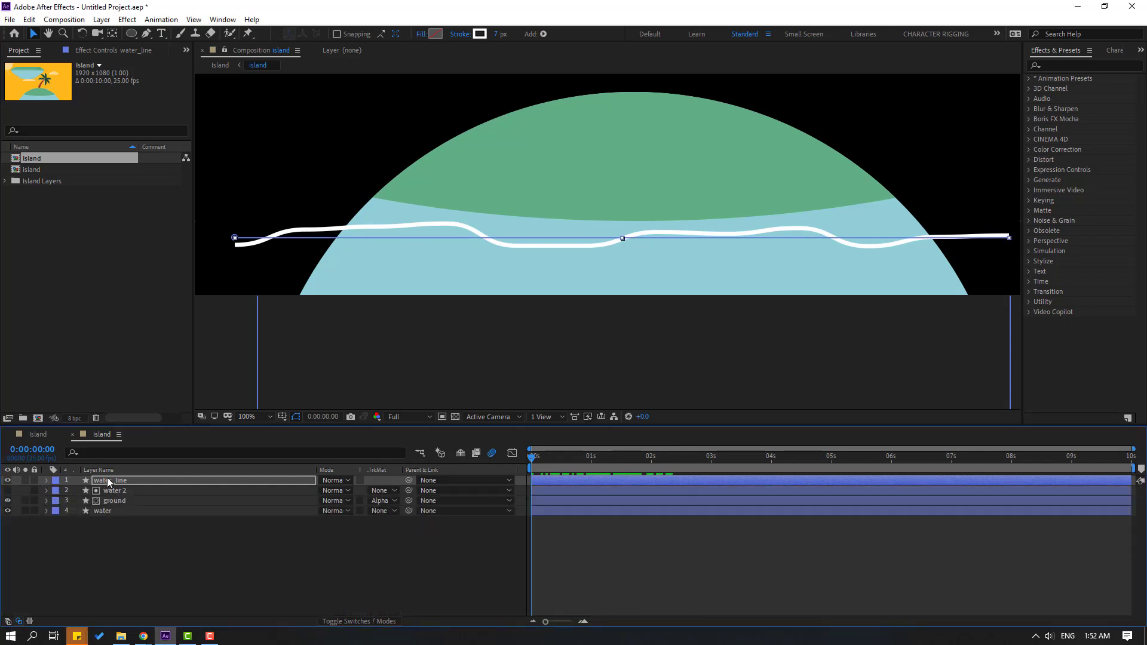
Duplicate the water_line layer, shift the copy down to form a second wave below the first, and preview both.
{"action": "key", "text": "ctrl+d"}
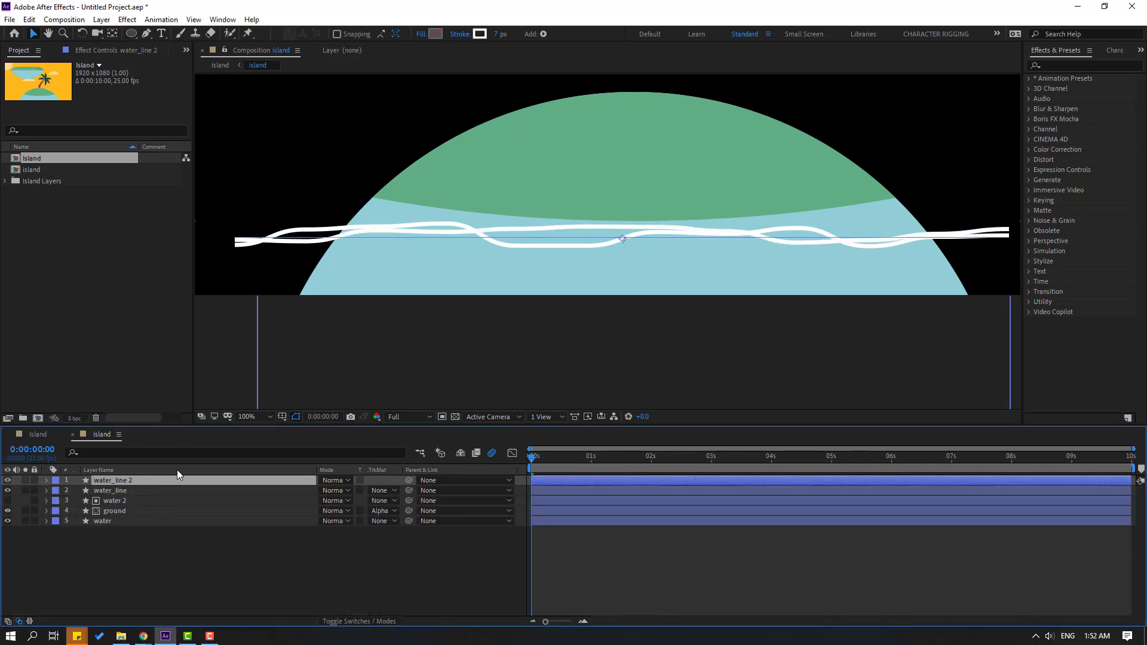
{"action": "key", "text": "shift+Down"}
{"action": "key", "text": "shift+Down"}
{"action": "key", "text": "shift+Down"}
{"action": "key", "text": "shift+Down"}
{"action": "key", "text": "shift+Down"}
{"action": "key", "text": "shift+Down"}
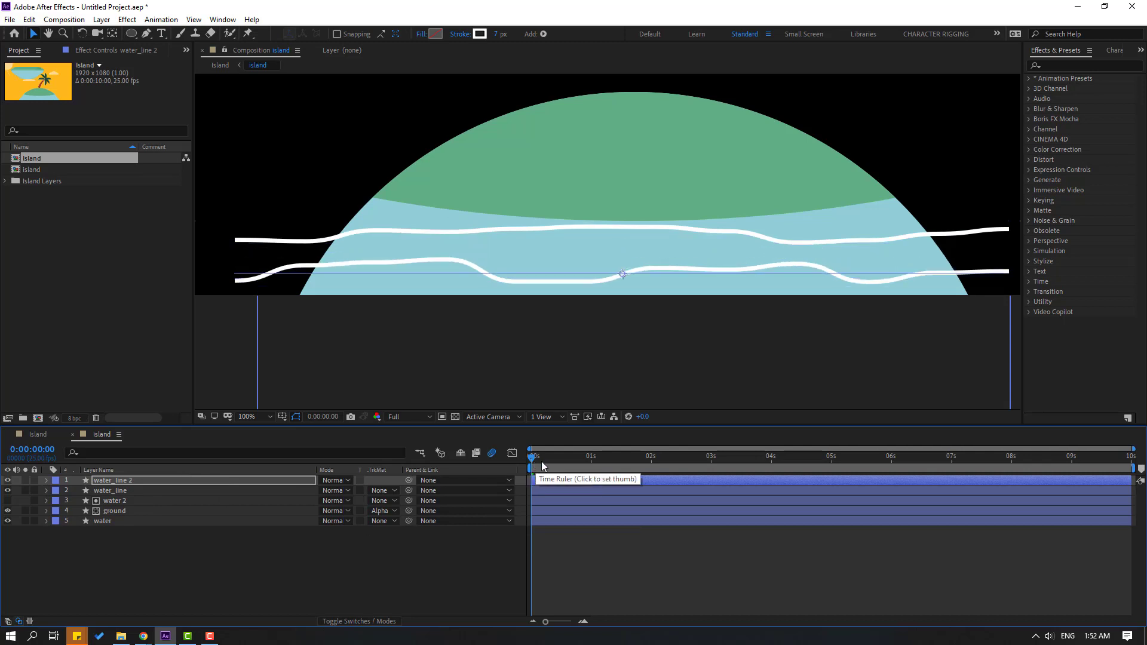
{"action": "key", "text": "space"}
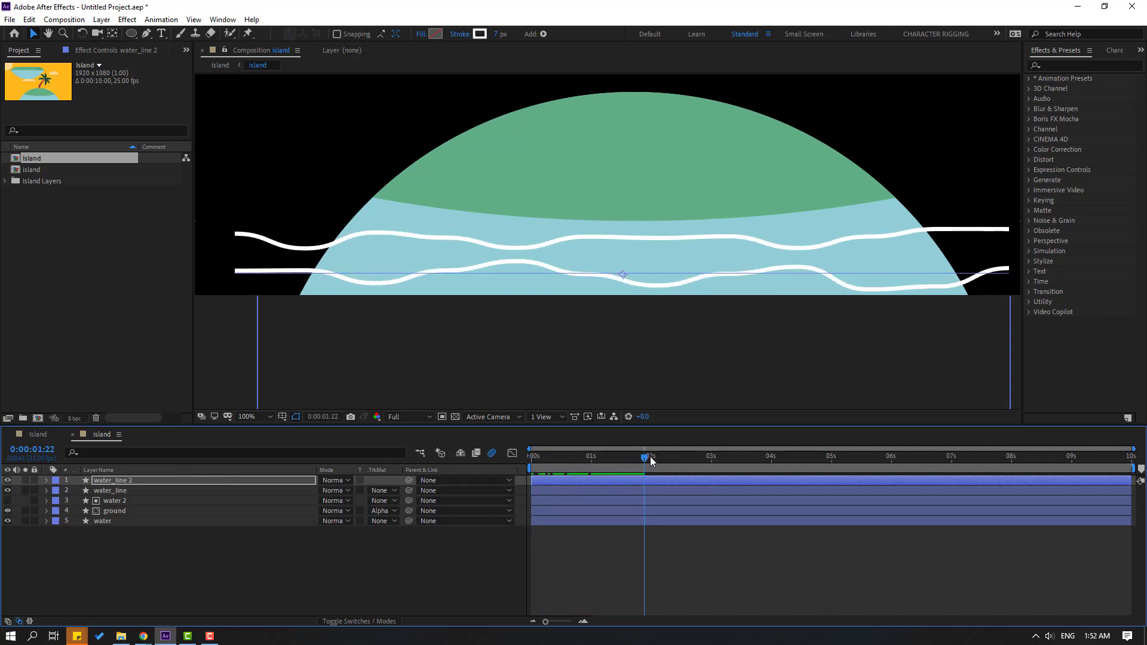
Pre-compose the two water_line layers into a new composition named water_lines.
{"action": "left_click", "coordinate": [107, 491]}
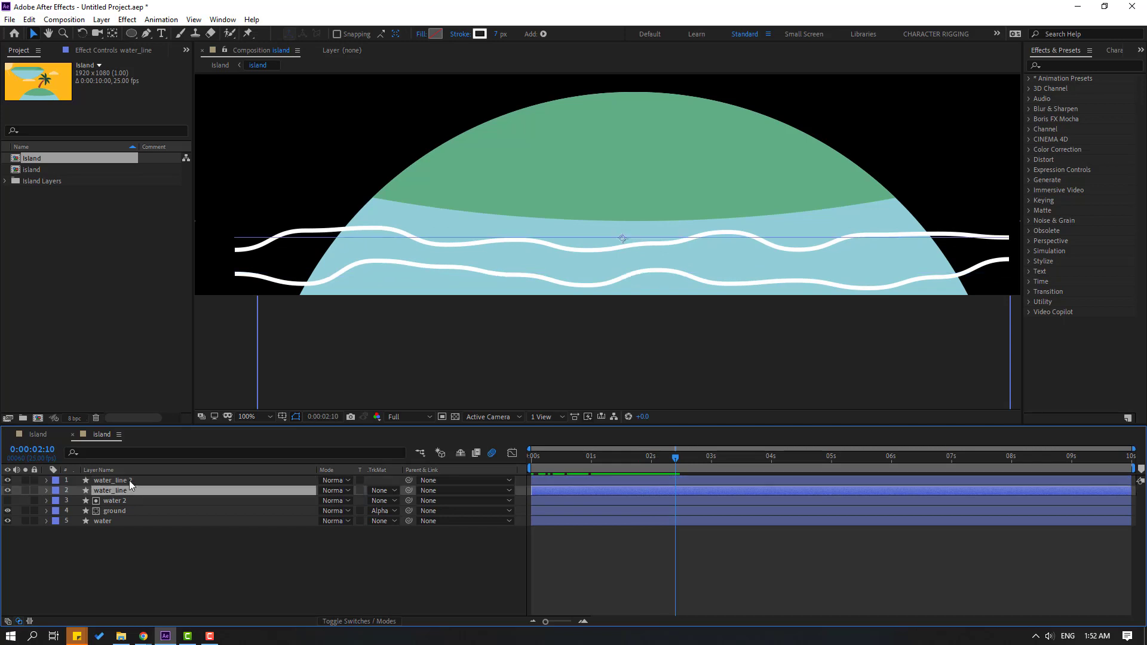
{"action": "left_click", "coordinate": [129, 480], "text": "shift"}
{"action": "right_click", "coordinate": [108, 487]}
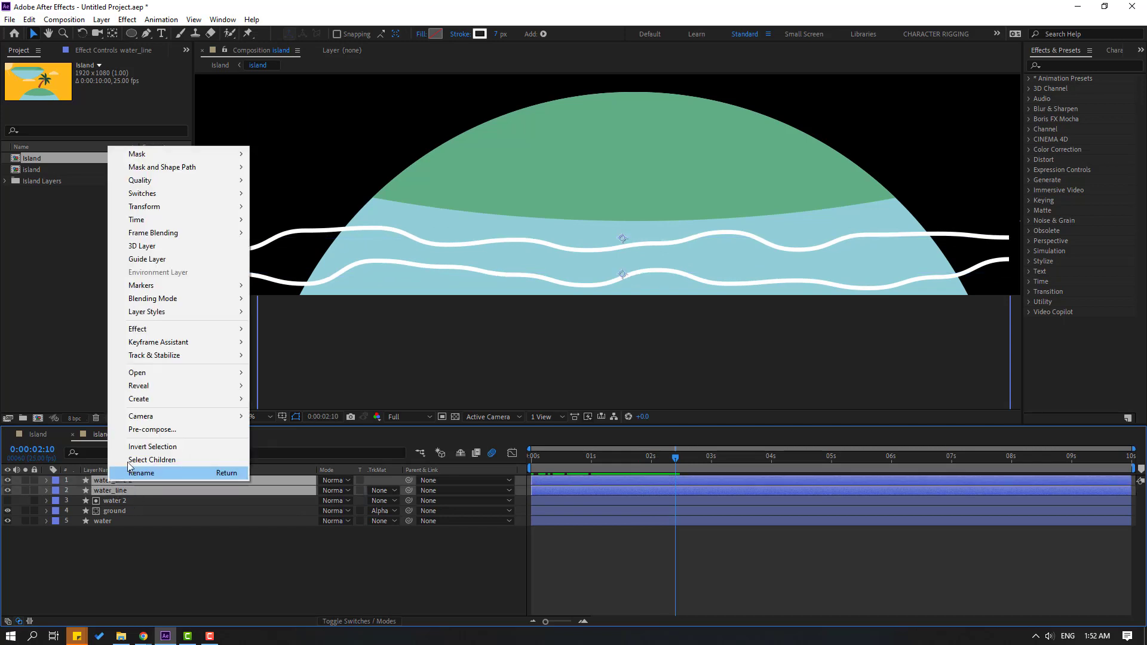
{"action": "left_click", "coordinate": [139, 426]}
{"action": "type", "text": "water_"}
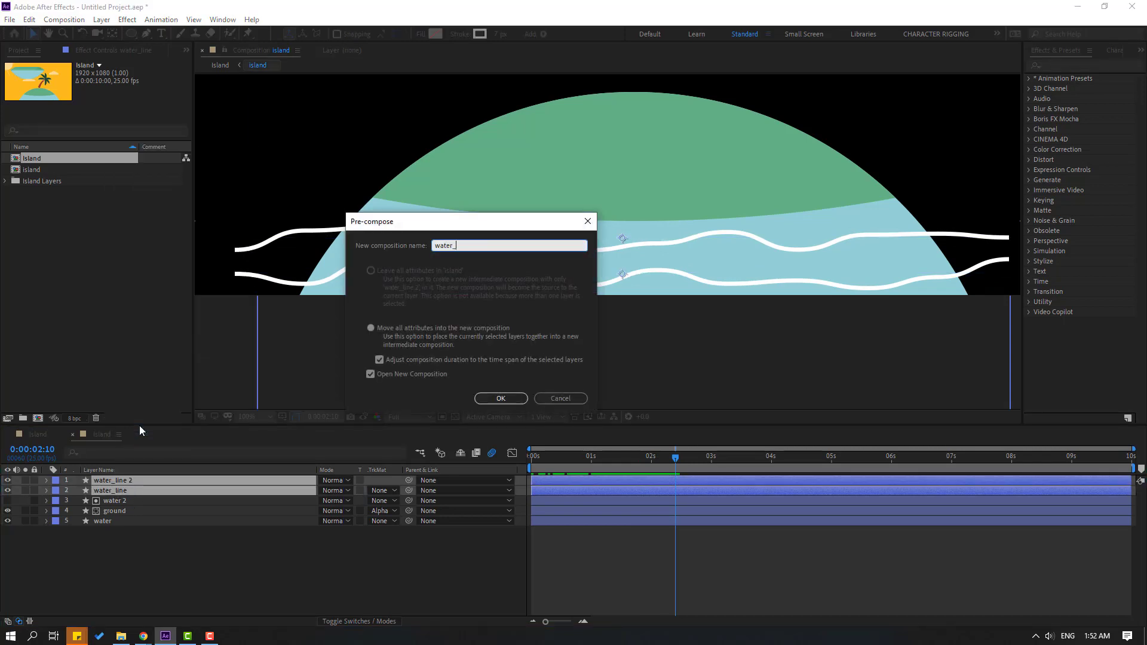
{"action": "type", "text": "lines"}
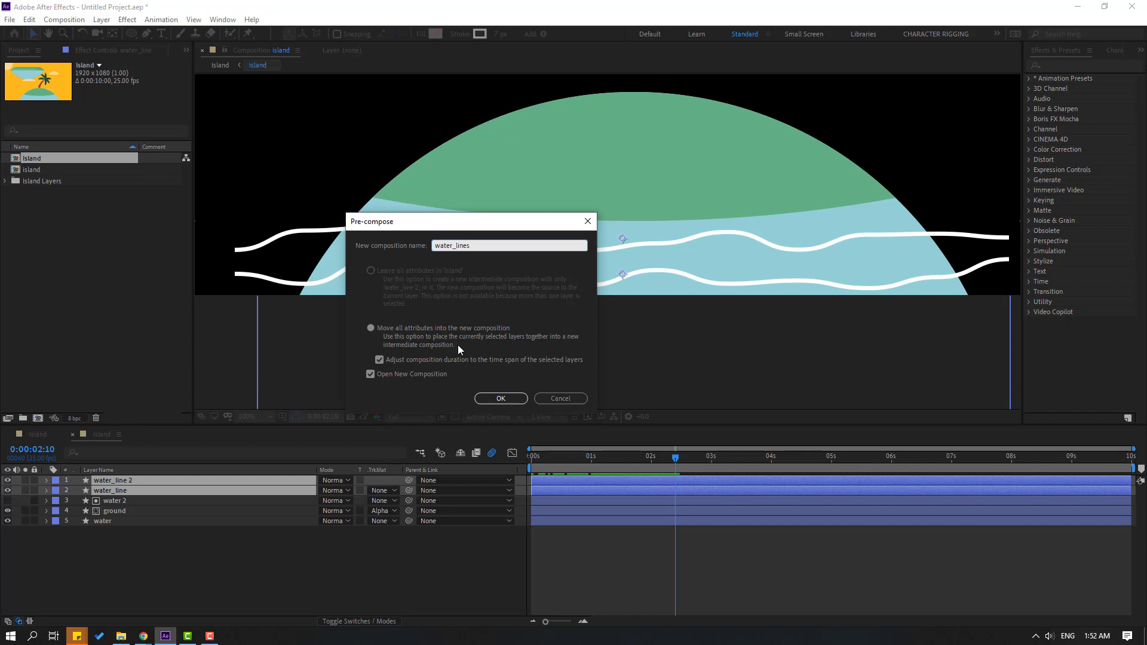
{"action": "left_click", "coordinate": [509, 397]}
In the island composition, scale the water_lines layer to 89% and move it down so both waves lie below the ground.
{"action": "left_click", "coordinate": [102, 435]}
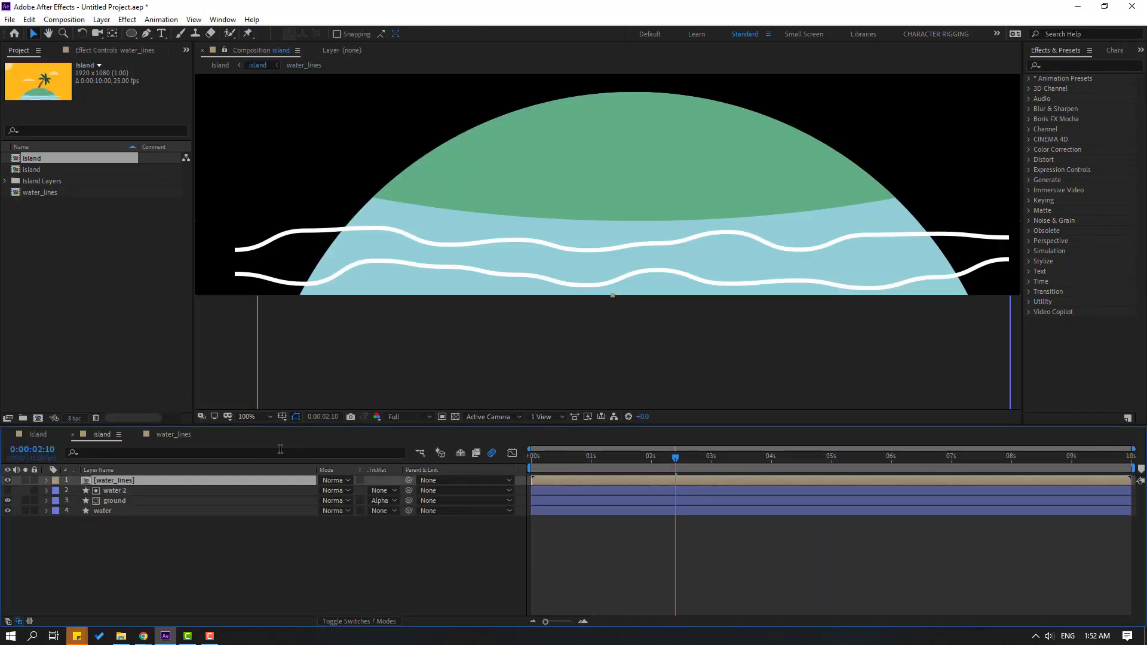
{"action": "key", "text": "s"}
{"action": "left_click_drag", "start_coordinate": [338, 490], "coordinate": [332, 490]}
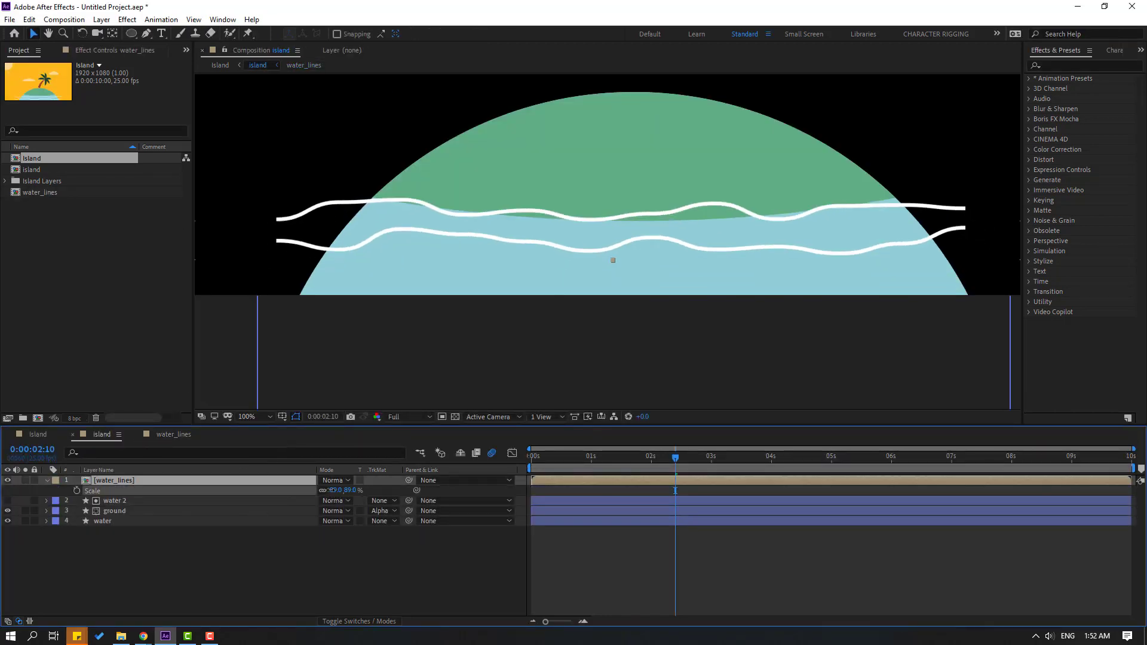
{"action": "left_click_drag", "start_coordinate": [616, 235], "coordinate": [614, 260]}
{"action": "left_click", "coordinate": [112, 539]}
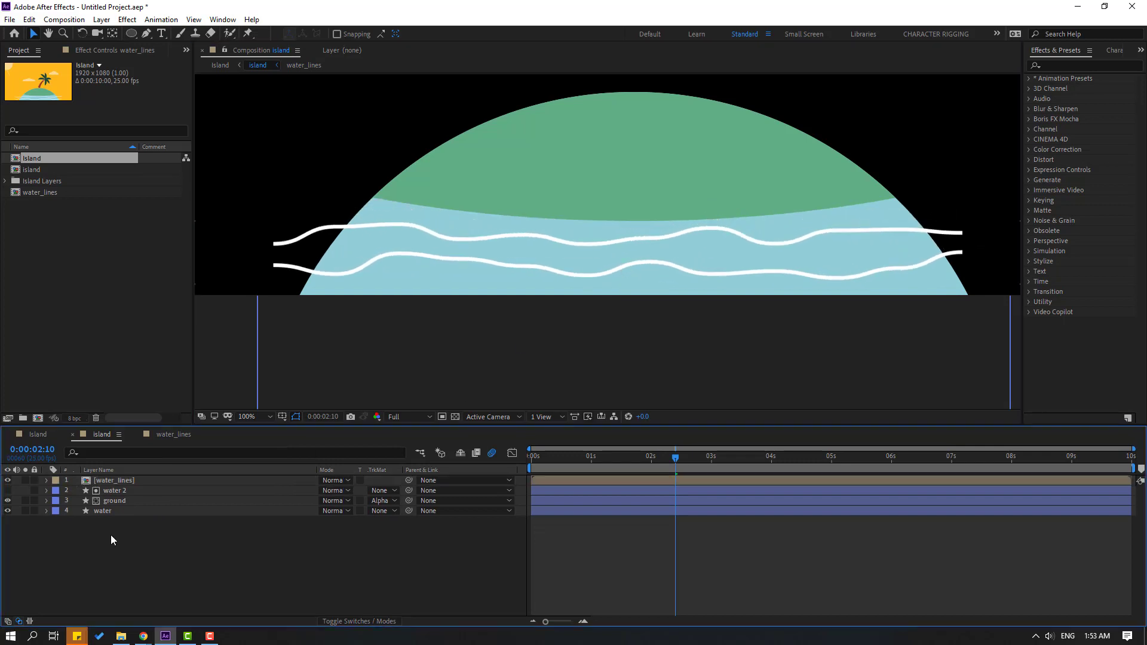
Duplicate the visible water layer and place the copy directly above the water_lines layer.
{"action": "left_click", "coordinate": [104, 513]}
{"action": "key", "text": "ctrl+d"}
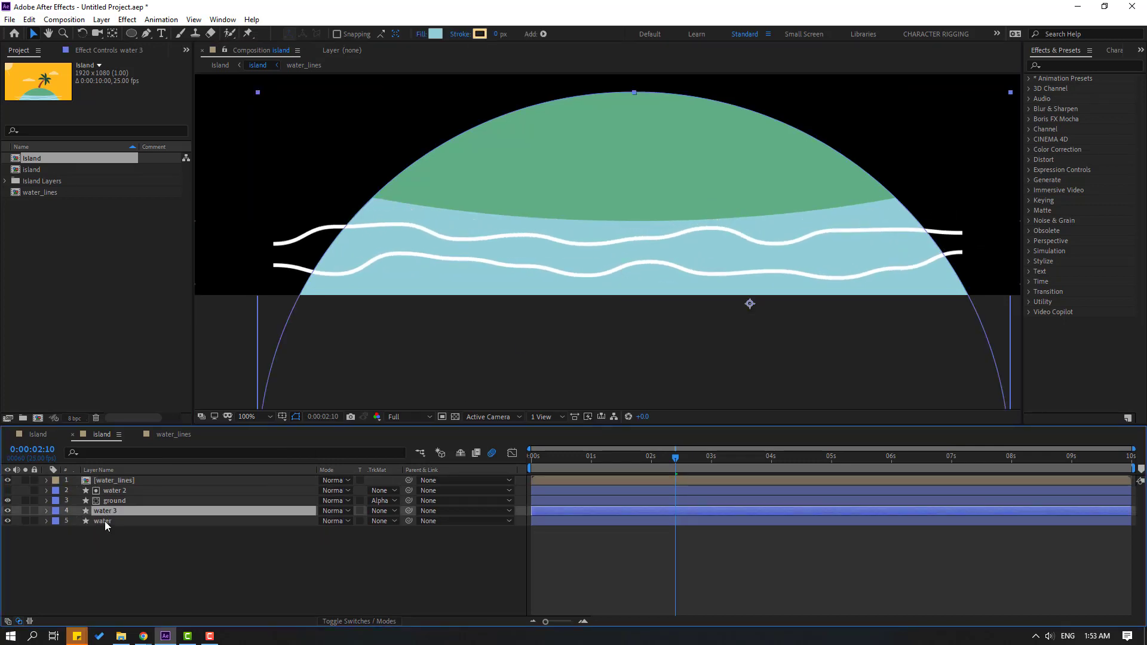
{"action": "left_click_drag", "start_coordinate": [105, 513], "coordinate": [141, 476]}
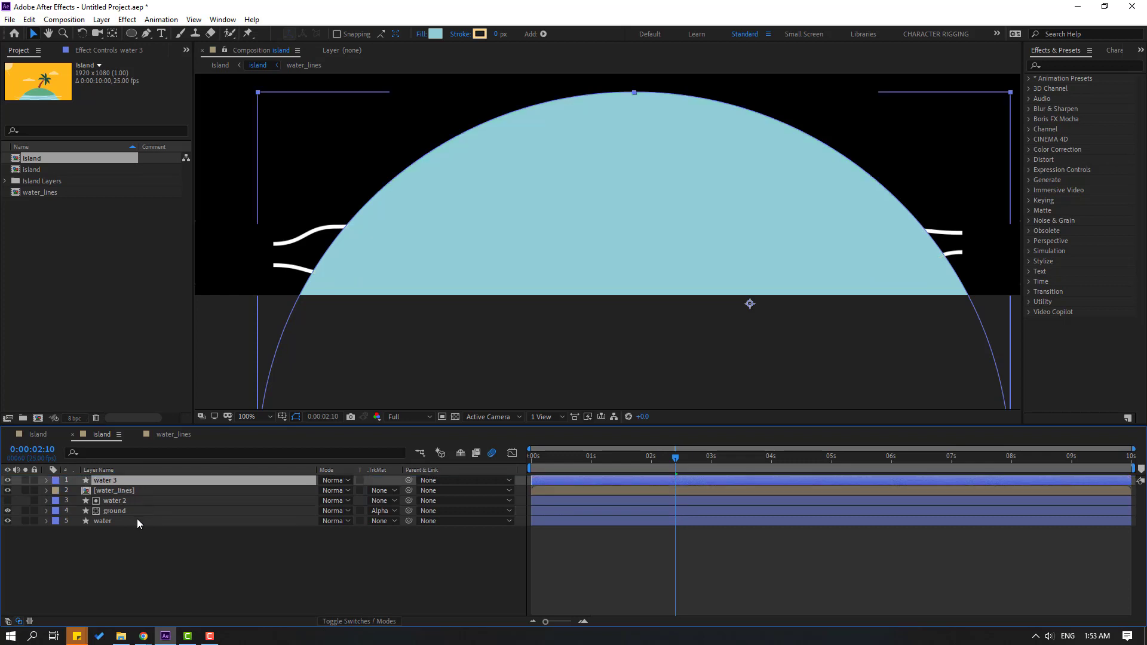
Set the water_lines layer's track matte to Alpha Matte "water 3" and preview the animated waves.
{"action": "left_click", "coordinate": [120, 491]}
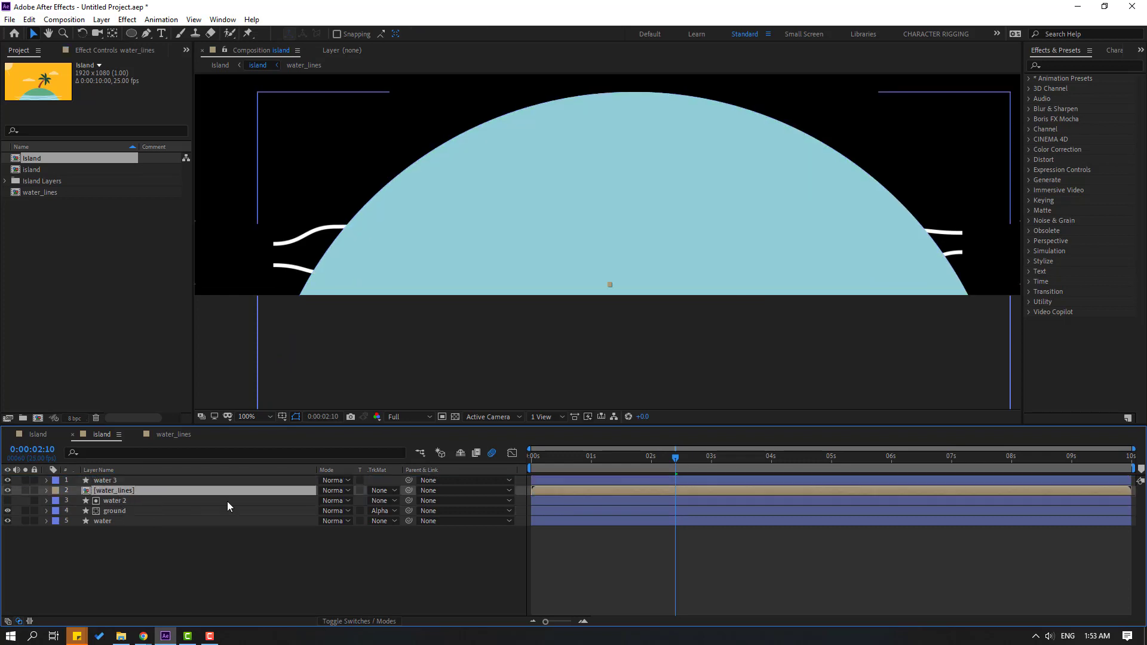
{"action": "left_click", "coordinate": [377, 491]}
{"action": "left_click", "coordinate": [436, 515]}
{"action": "key", "text": "comma"}
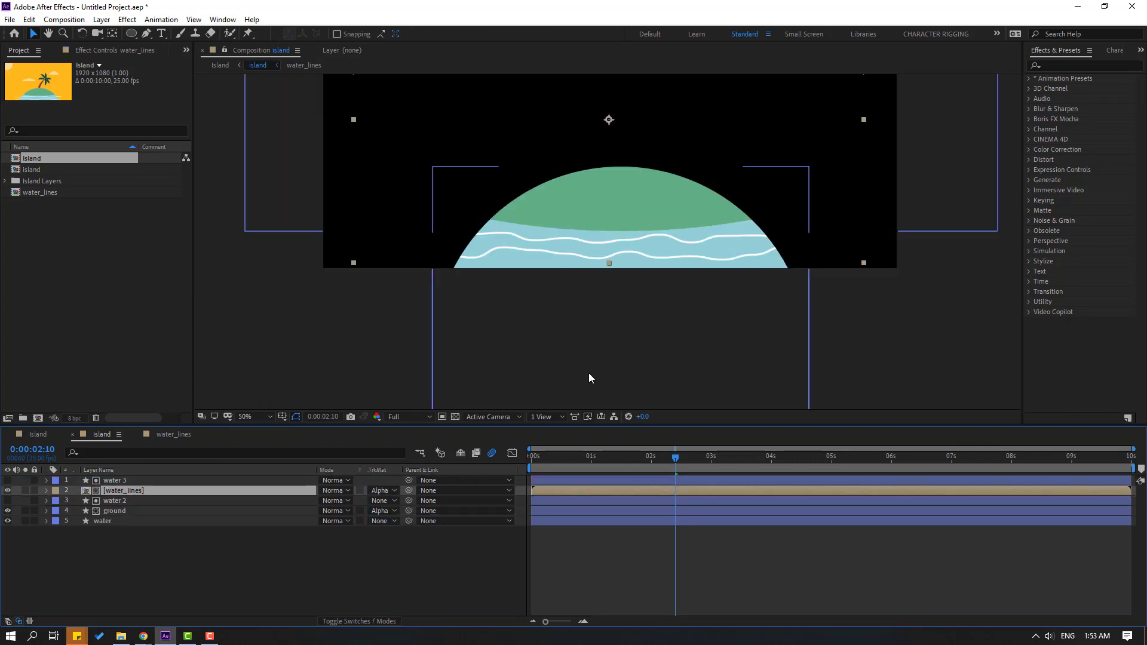
{"action": "key", "text": "space"}
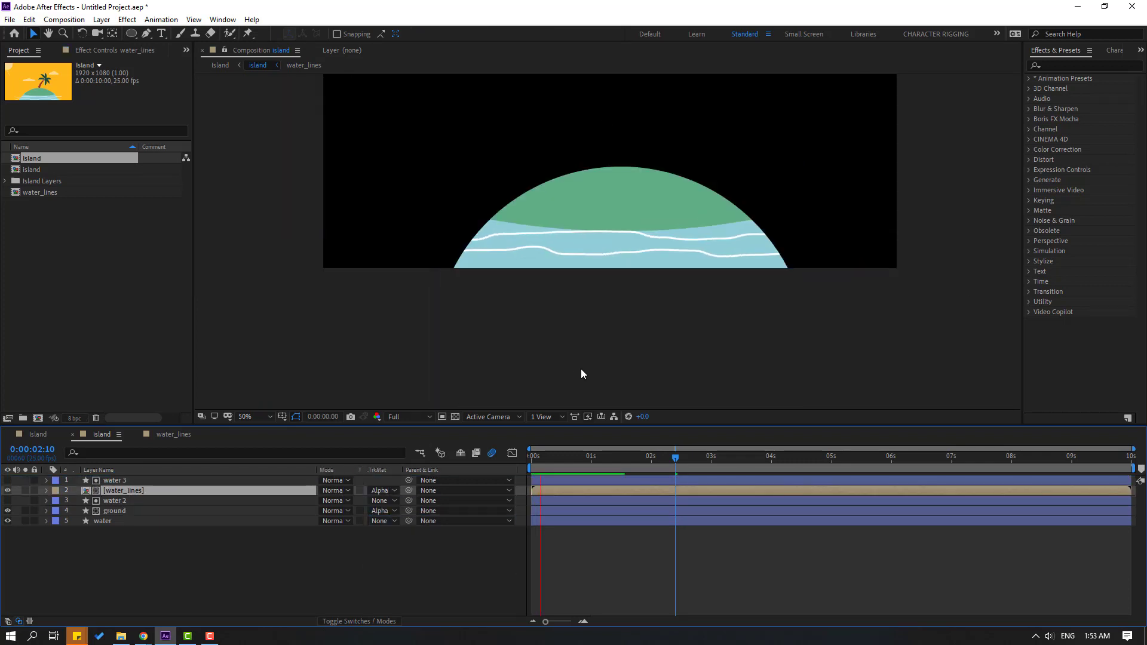
Stop the preview and close the island and water_lines compositions to return to the main Island composition.
{"action": "left_click", "coordinate": [596, 458]}
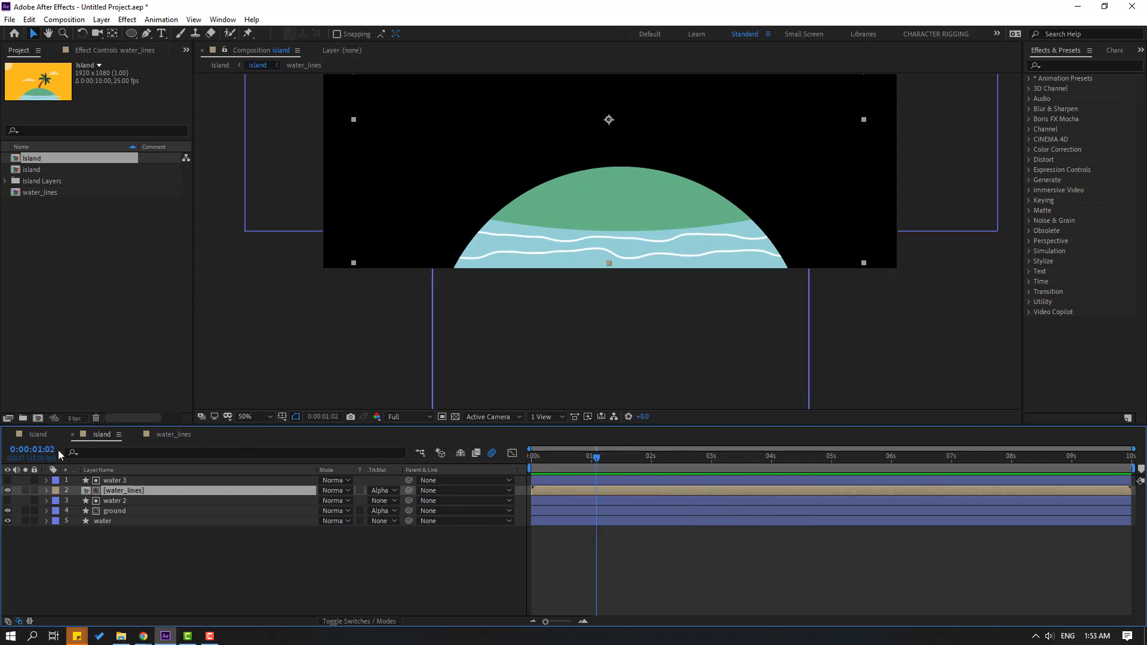
{"action": "left_click", "coordinate": [72, 435]}
{"action": "left_click", "coordinate": [75, 435]}
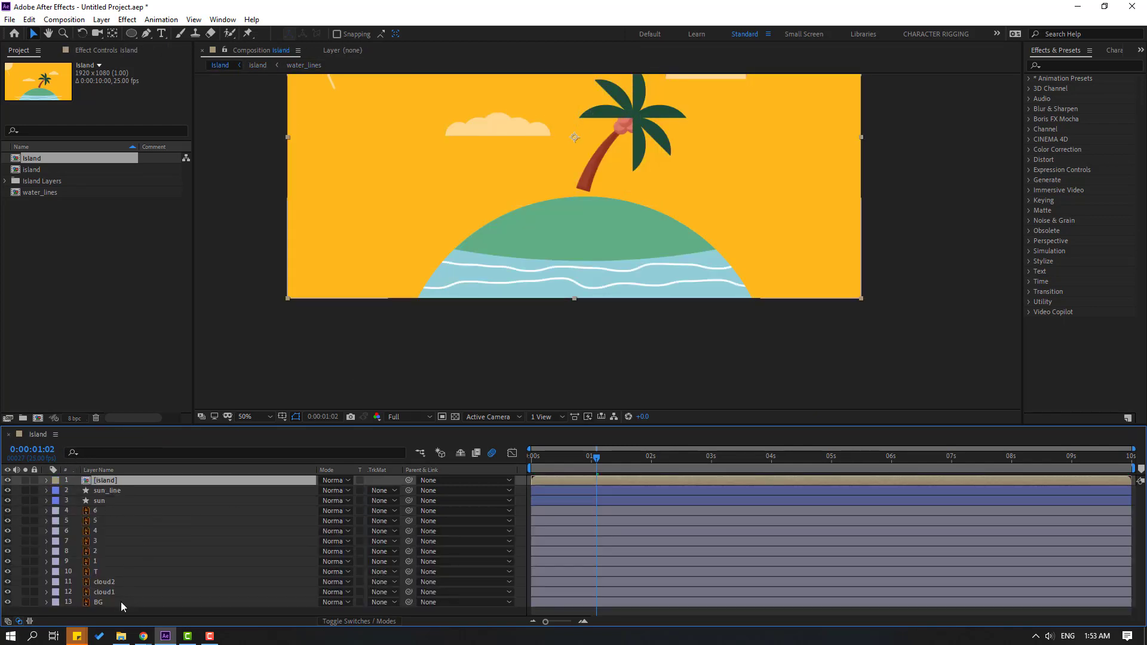
Move the palm tree layers T and 1 to 6 down together so the trunk's base meets the top of the island.
{"action": "left_click", "coordinate": [99, 572]}
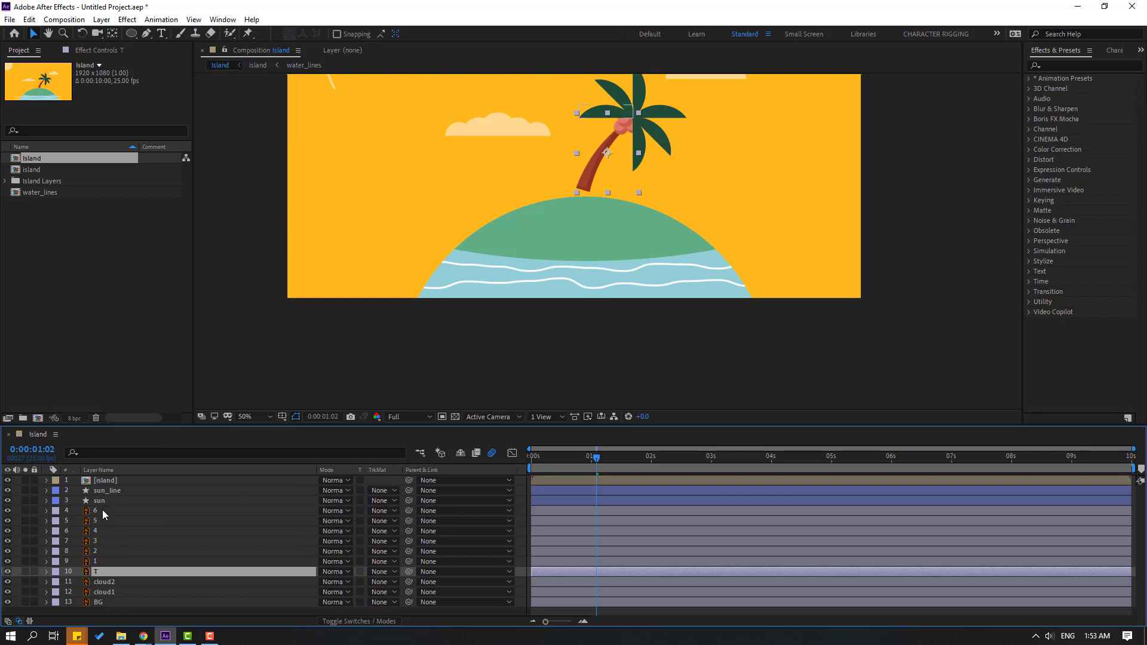
{"action": "left_click", "coordinate": [102, 511], "text": "shift"}
{"action": "left_click", "coordinate": [605, 188]}
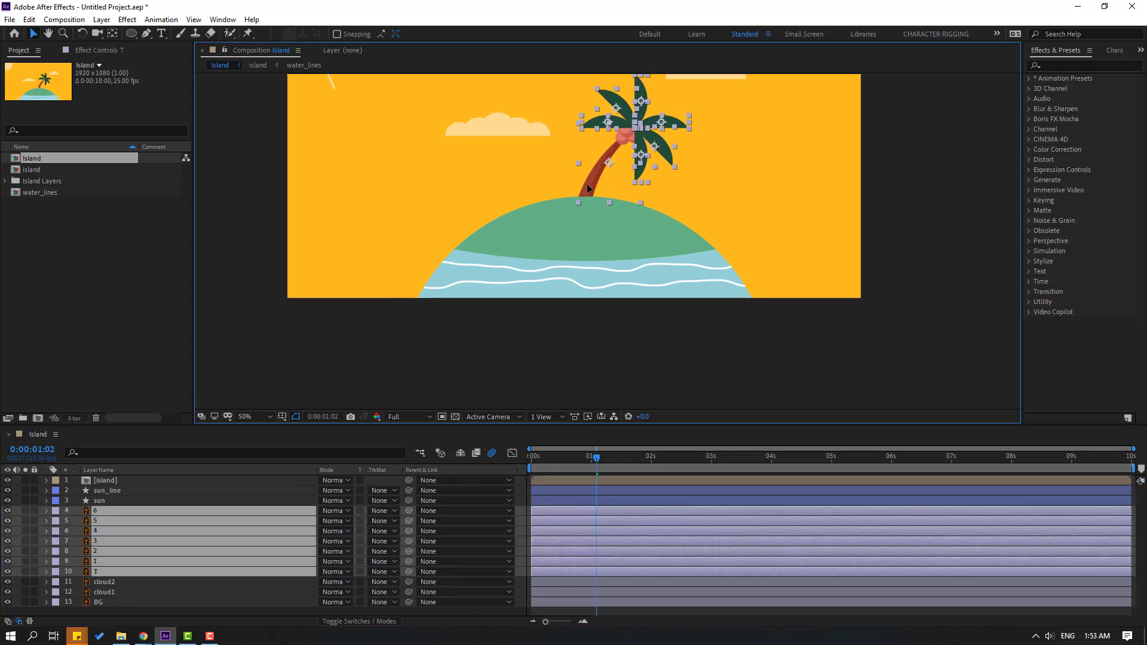
{"action": "left_click_drag", "start_coordinate": [587, 184], "coordinate": [582, 190]}
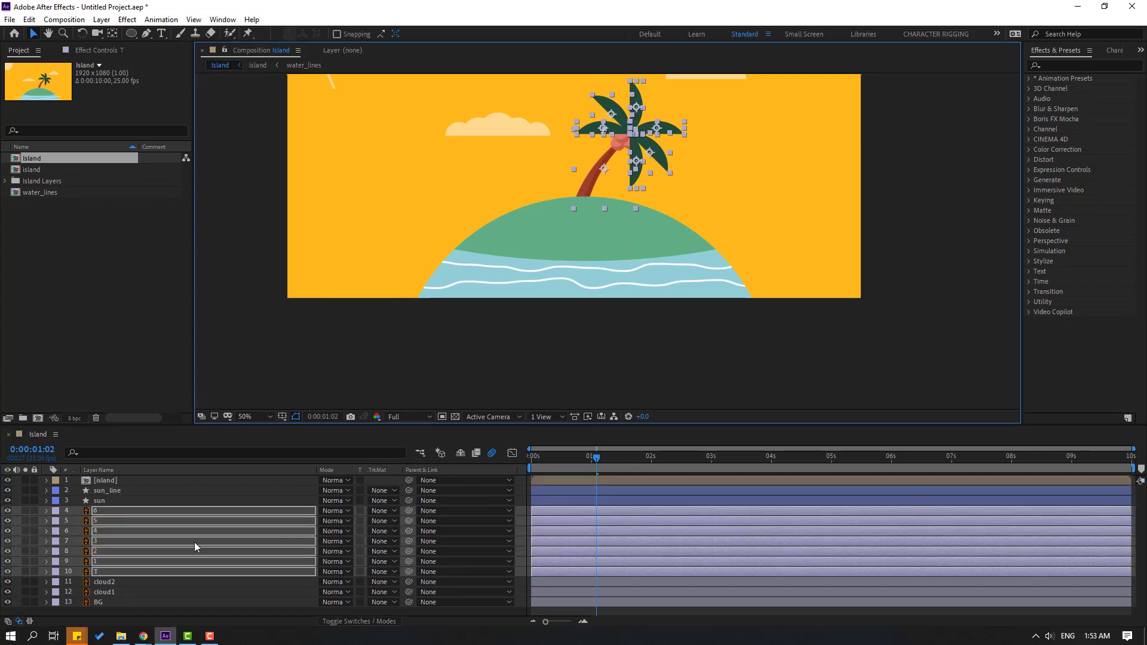
Pre-compose the palm layers T and 1 to 6 into a new composition named T.
{"action": "left_click", "coordinate": [90, 595]}
{"action": "left_click", "coordinate": [113, 573]}
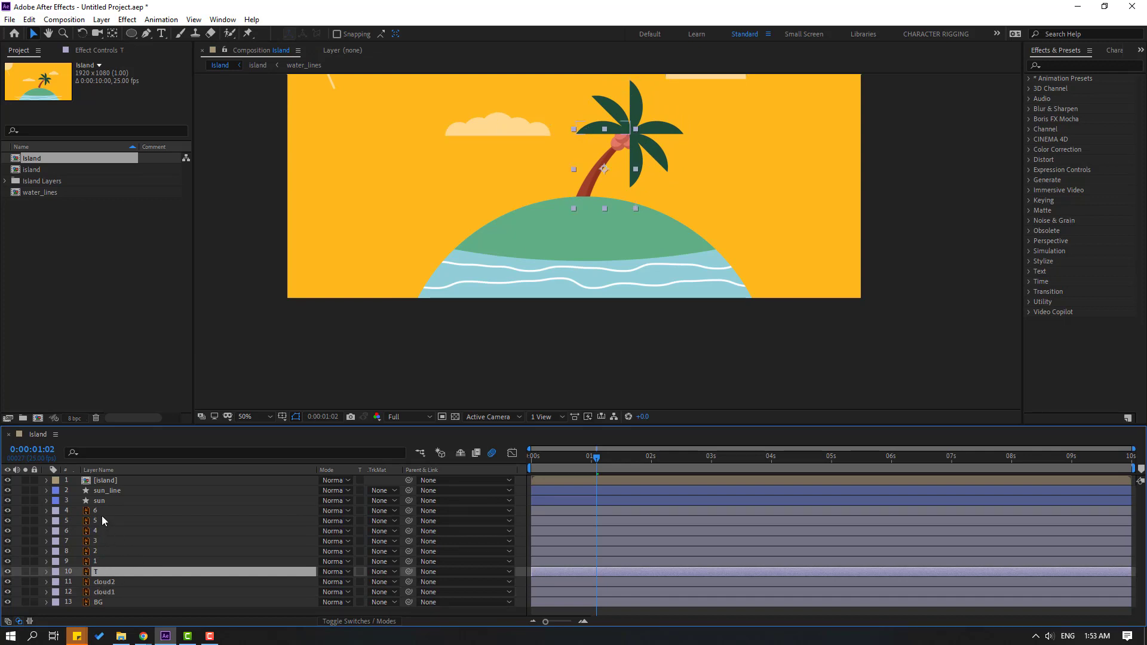
{"action": "left_click", "coordinate": [101, 514], "text": "shift"}
{"action": "right_click", "coordinate": [141, 518]}
{"action": "left_click", "coordinate": [171, 479]}
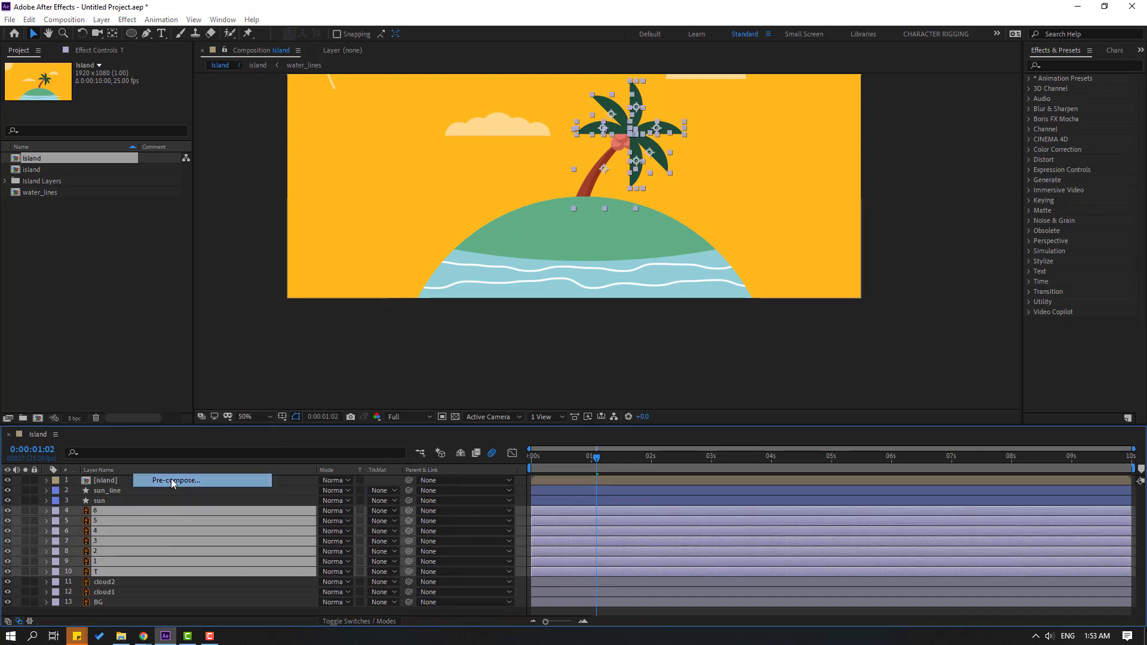
{"action": "type", "text": "T"}
{"action": "left_click", "coordinate": [497, 396]}
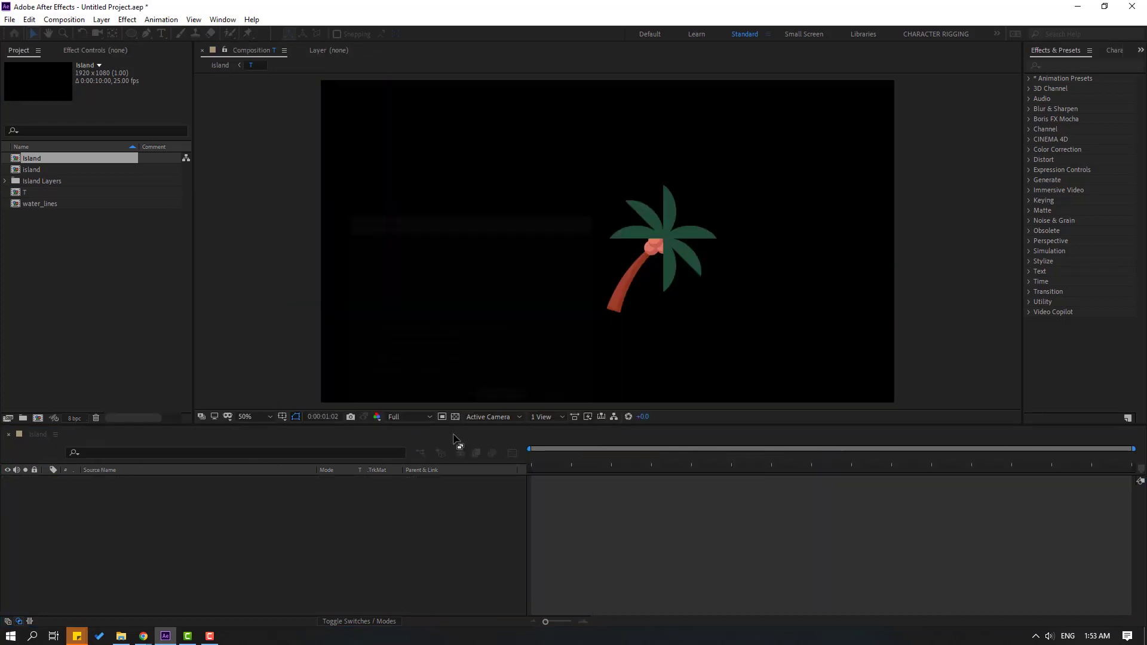
Solo leaf layer 1 and move its anchor point to the leaf's upper tip, where it joins the tree.
{"action": "scroll", "coordinate": [555, 316], "scroll_direction": "up", "scroll_amount": 1}
{"action": "left_click_drag", "start_coordinate": [671, 338], "coordinate": [505, 311]}
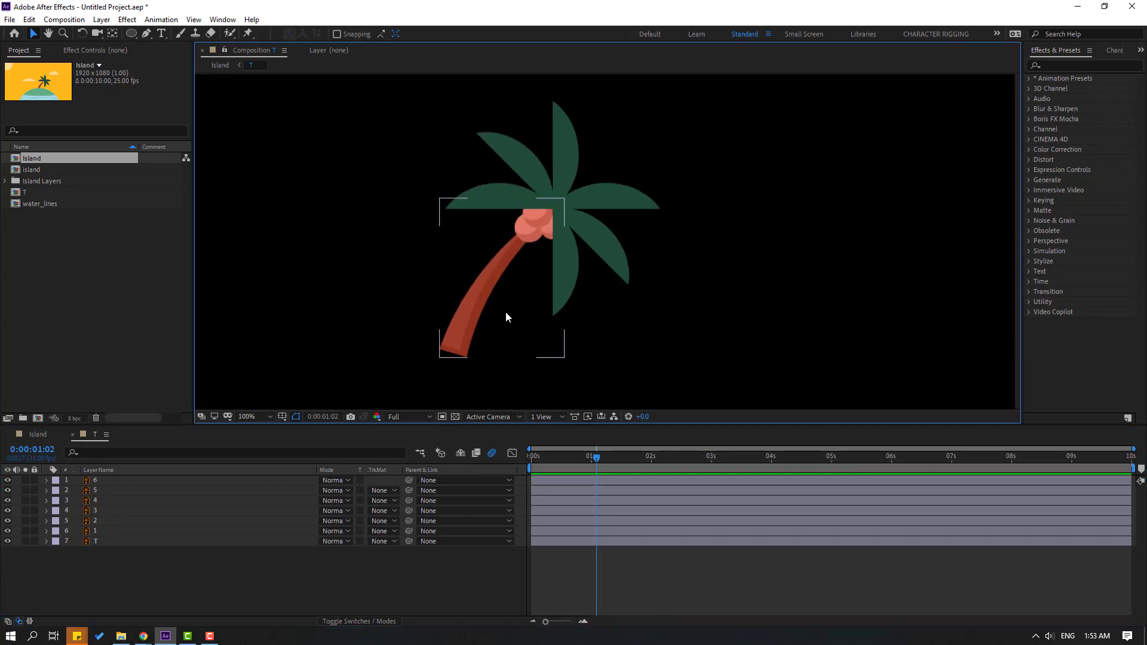
{"action": "left_click", "coordinate": [568, 278]}
{"action": "left_click", "coordinate": [562, 290]}
{"action": "left_click", "coordinate": [25, 531]}
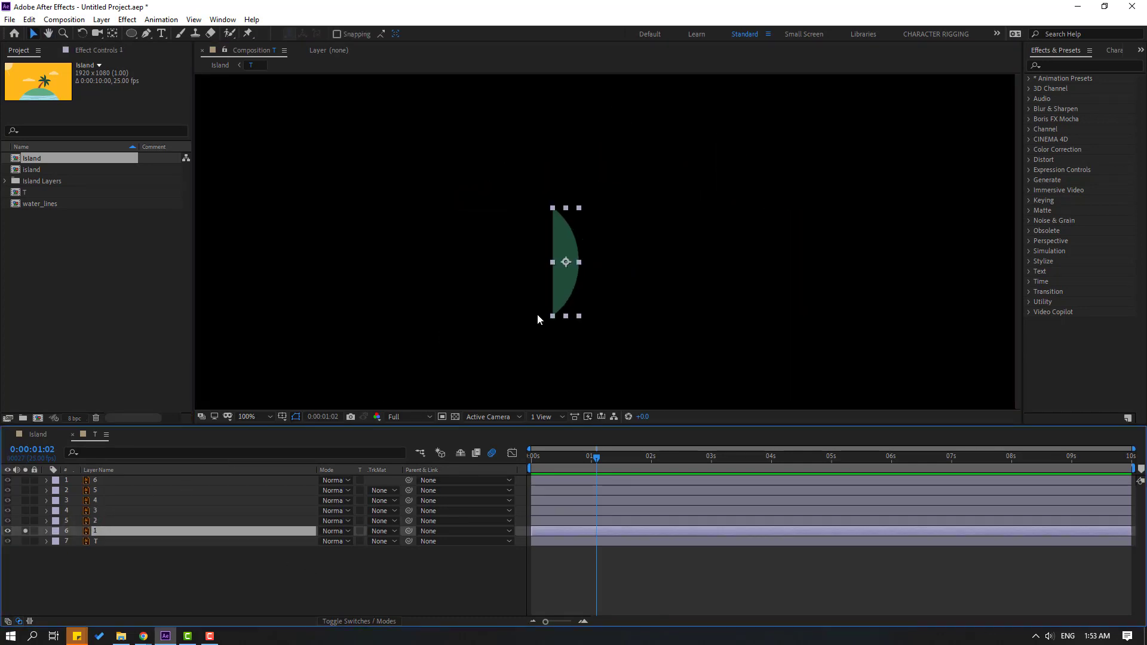
{"action": "scroll", "coordinate": [544, 293], "scroll_direction": "up", "scroll_amount": 1}
{"action": "left_click", "coordinate": [115, 34]}
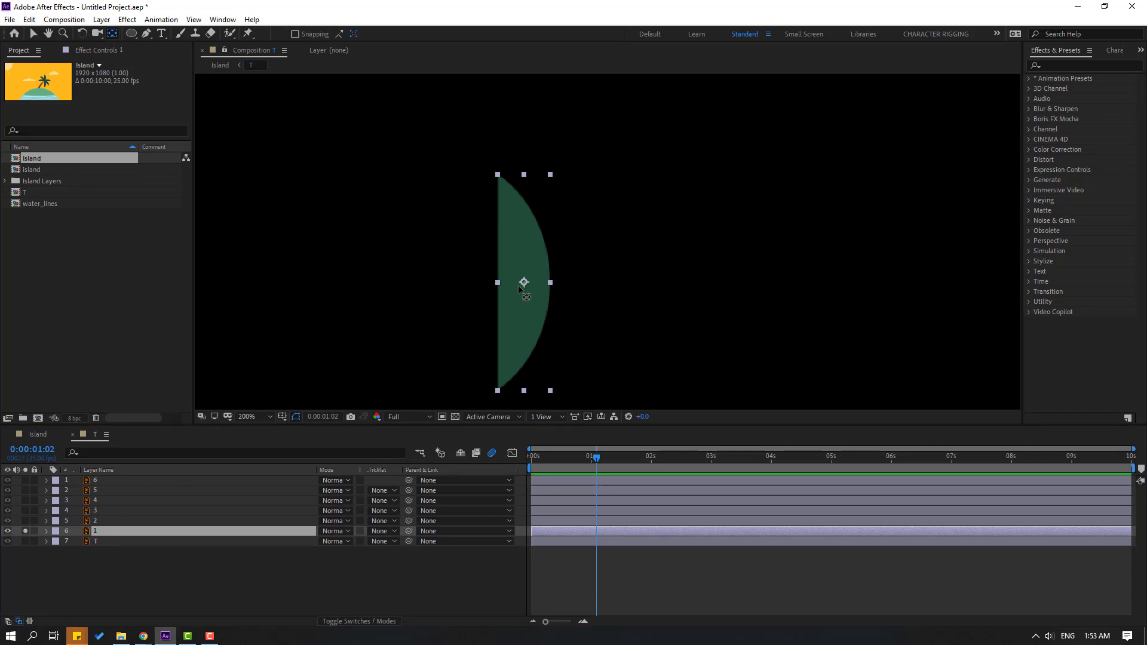
{"action": "left_click_drag", "start_coordinate": [524, 282], "coordinate": [501, 181]}
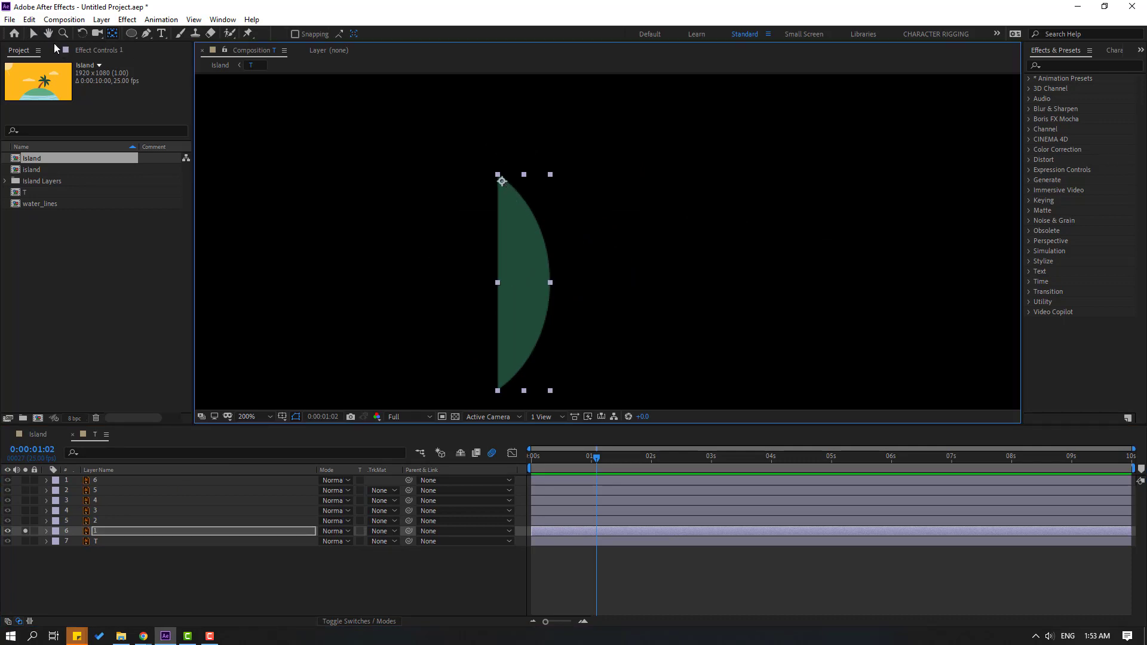
{"action": "left_click", "coordinate": [34, 34]}
Isolate leaf layer 2 in place of layer 1, move its anchor point to its upper-left tip, and end the solo.
{"action": "left_click", "coordinate": [94, 522]}
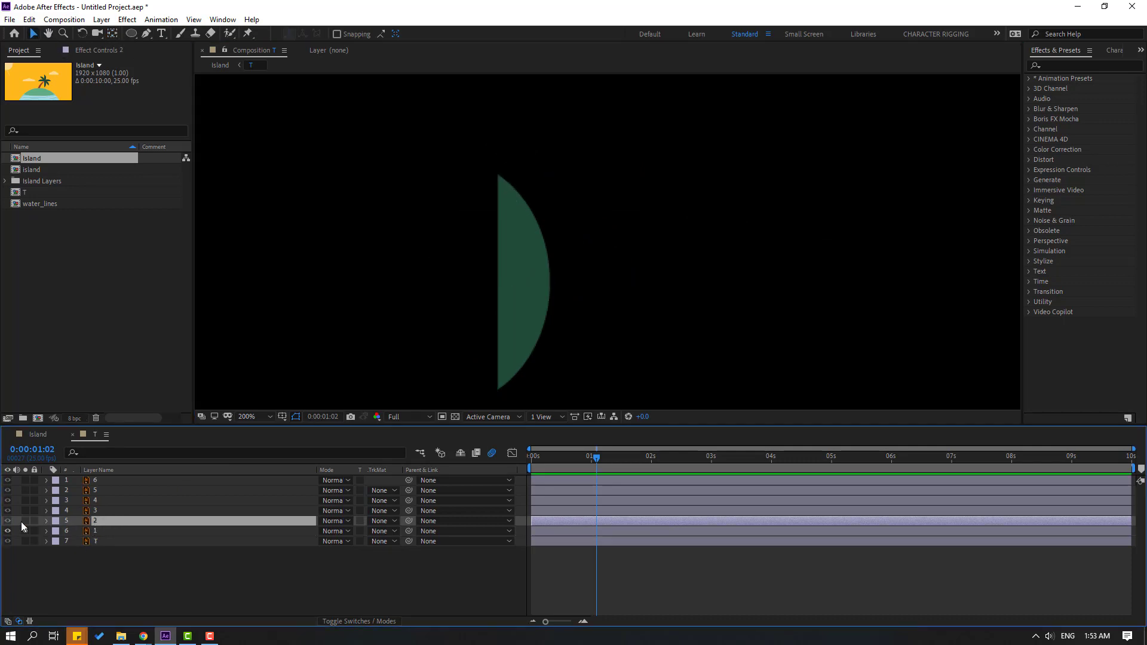
{"action": "left_click", "coordinate": [25, 521]}
{"action": "left_click", "coordinate": [26, 531]}
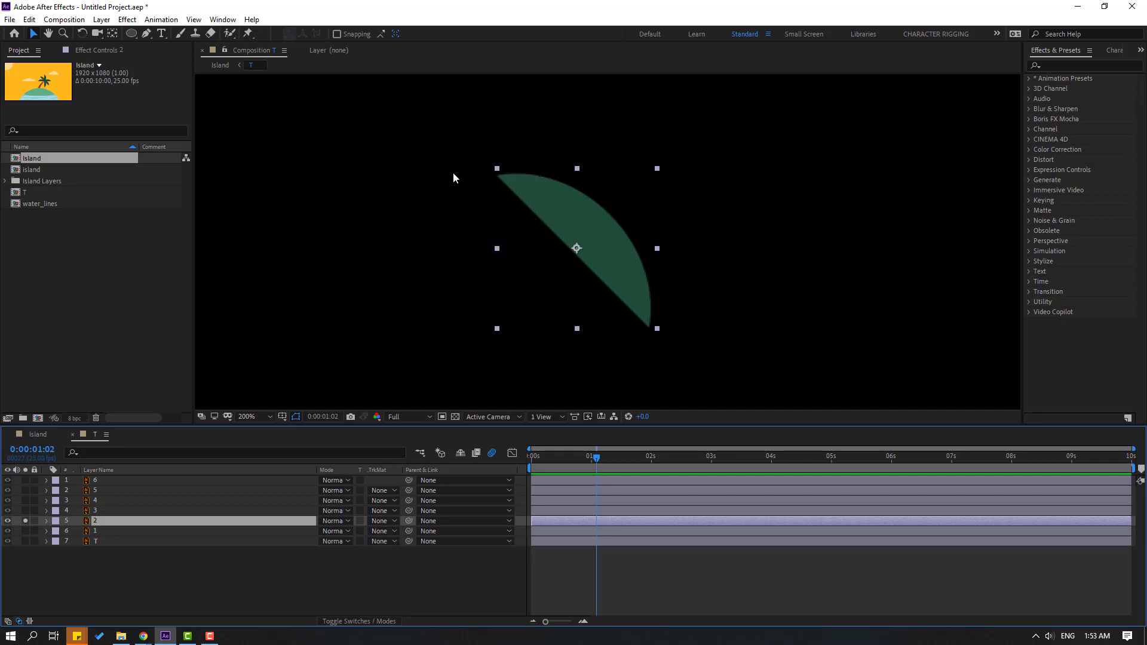
{"action": "left_click", "coordinate": [112, 34]}
{"action": "left_click_drag", "start_coordinate": [512, 192], "coordinate": [500, 176]}
{"action": "key", "text": "Return"}
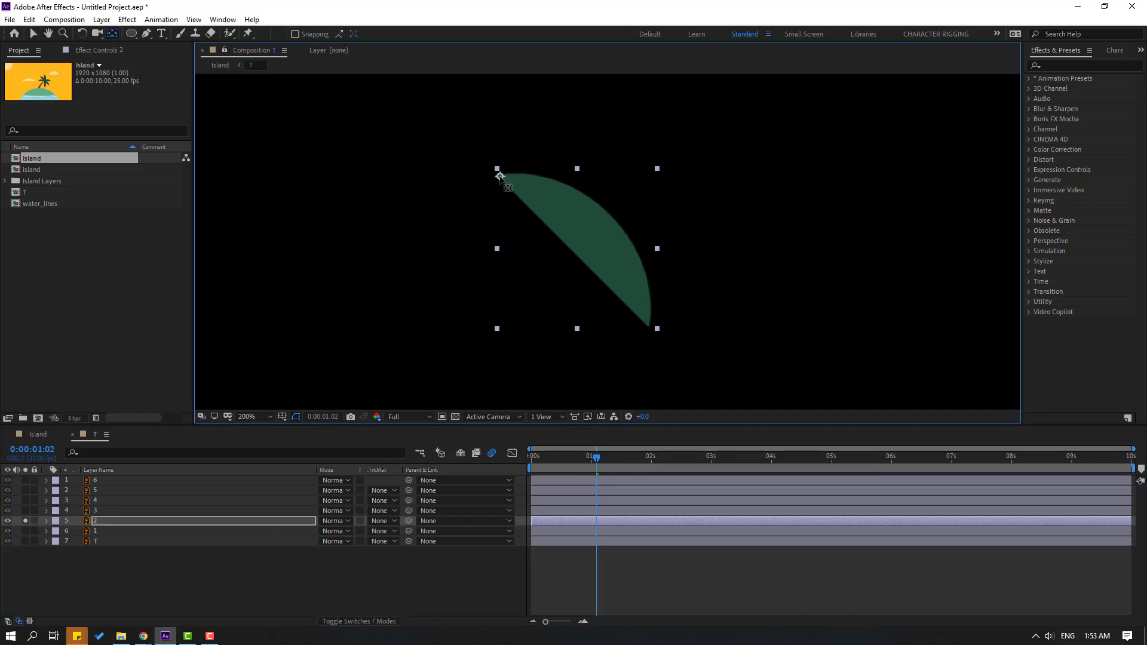
{"action": "left_click", "coordinate": [34, 34]}
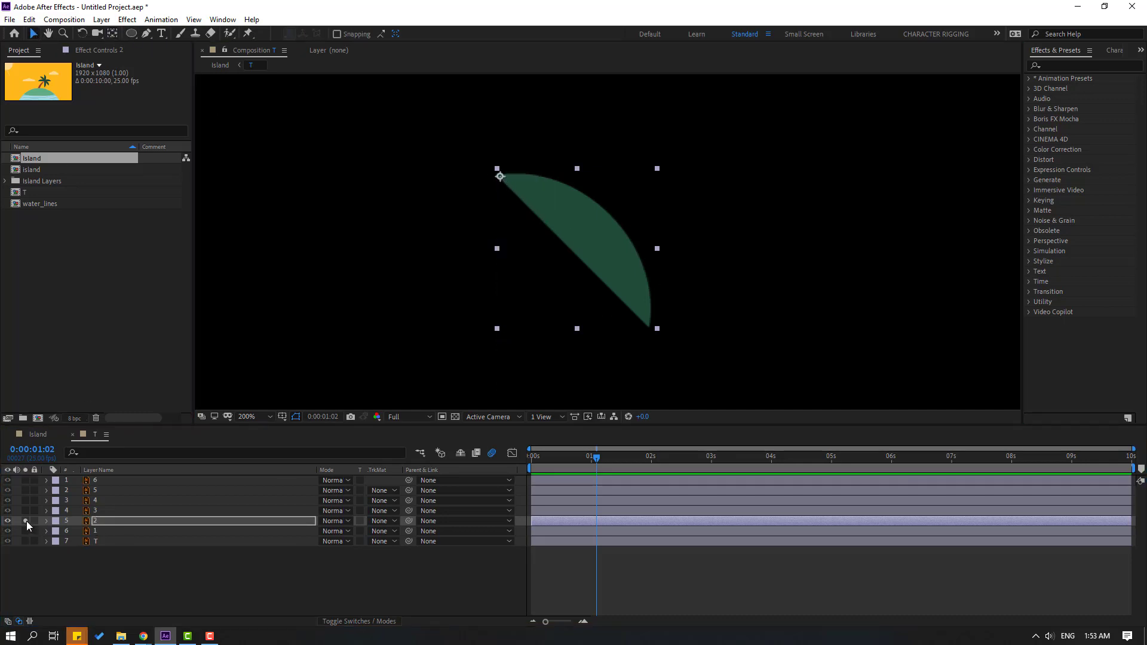
{"action": "left_click", "coordinate": [26, 521]}
Solo leaf layer 3, move its anchor point to the leaf's left tip, and show all layers again.
{"action": "left_click", "coordinate": [85, 512]}
{"action": "left_click", "coordinate": [25, 510]}
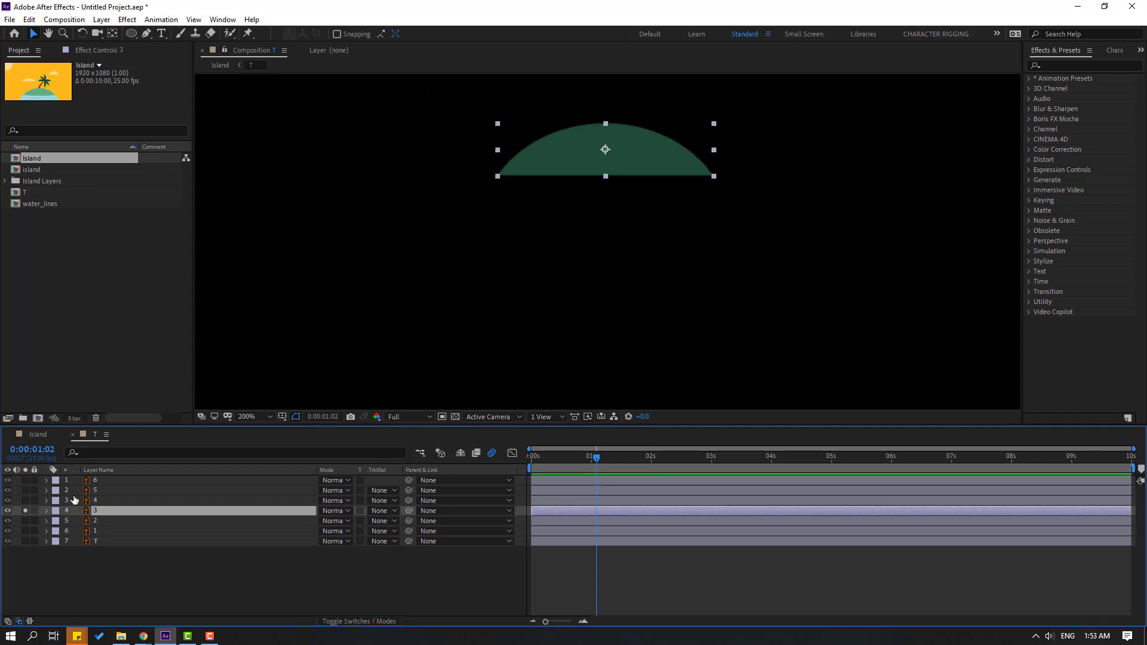
{"action": "left_click", "coordinate": [112, 33]}
{"action": "left_click_drag", "start_coordinate": [605, 149], "coordinate": [500, 174]}
{"action": "left_click", "coordinate": [34, 34]}
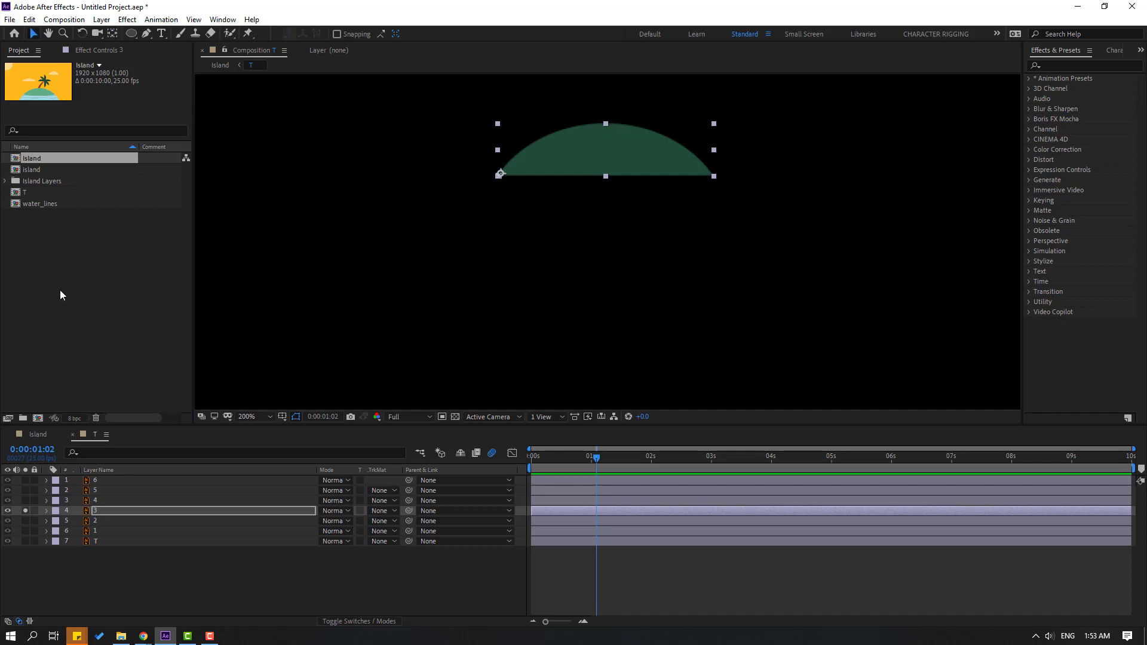
{"action": "left_click", "coordinate": [25, 511]}
Solo leaf layer 4, move its anchor point to the leaf's bottom tip, and turn the solo off.
{"action": "left_click", "coordinate": [94, 501]}
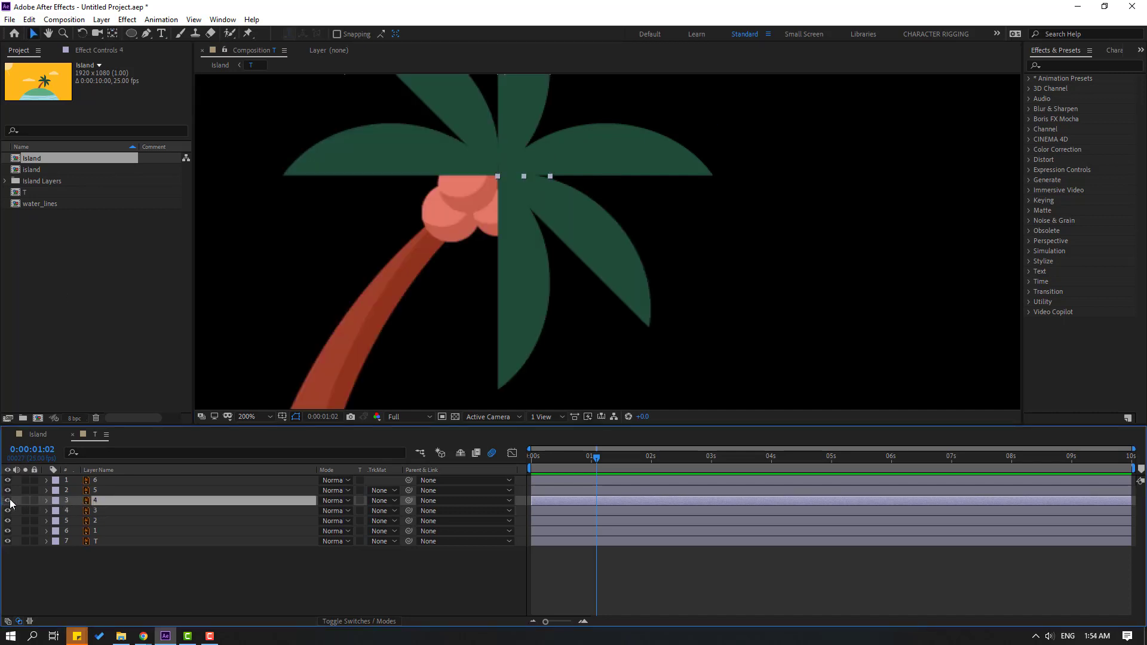
{"action": "left_click", "coordinate": [25, 501]}
{"action": "left_click_drag", "start_coordinate": [429, 137], "coordinate": [374, 276]}
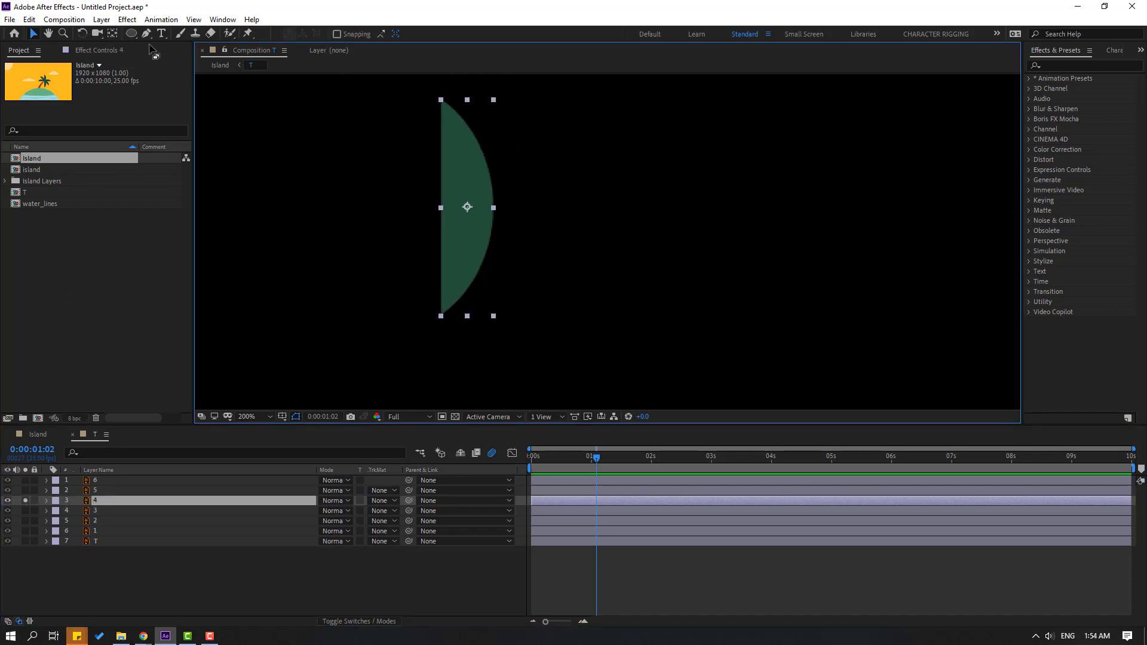
{"action": "left_click", "coordinate": [113, 34]}
{"action": "left_click_drag", "start_coordinate": [456, 219], "coordinate": [444, 311]}
{"action": "left_click", "coordinate": [34, 33]}
{"action": "left_click", "coordinate": [25, 500]}
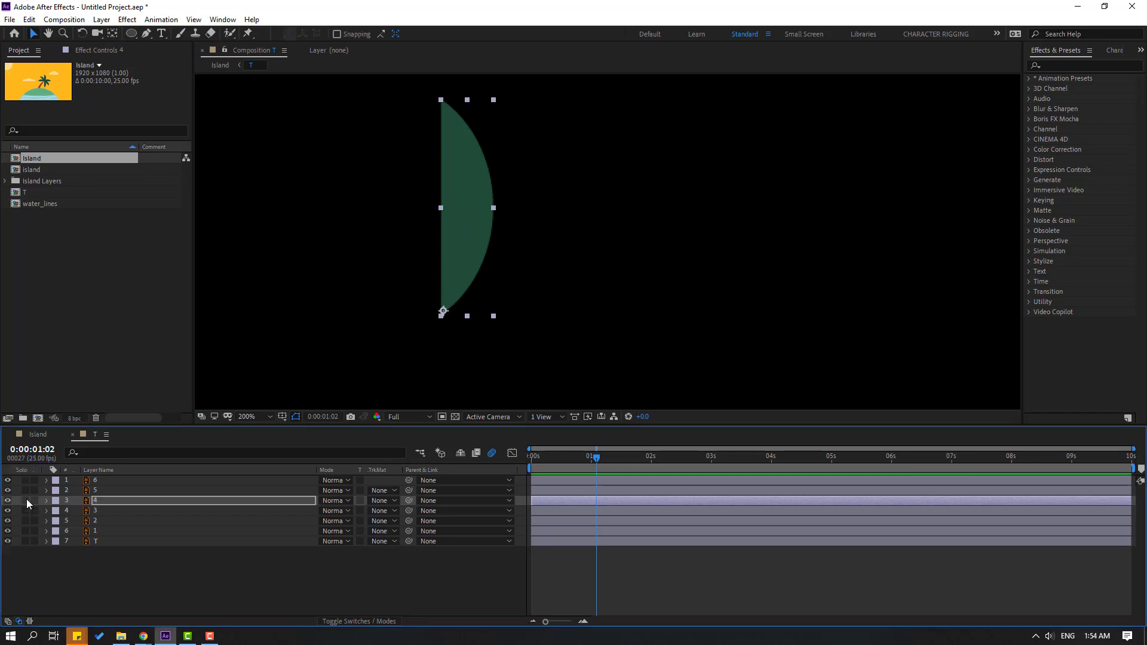
Solo leaf layer 5, move its anchor point to the leaf's lower-right tip, and turn the solo off.
{"action": "left_click", "coordinate": [102, 491]}
{"action": "left_click", "coordinate": [25, 491]}
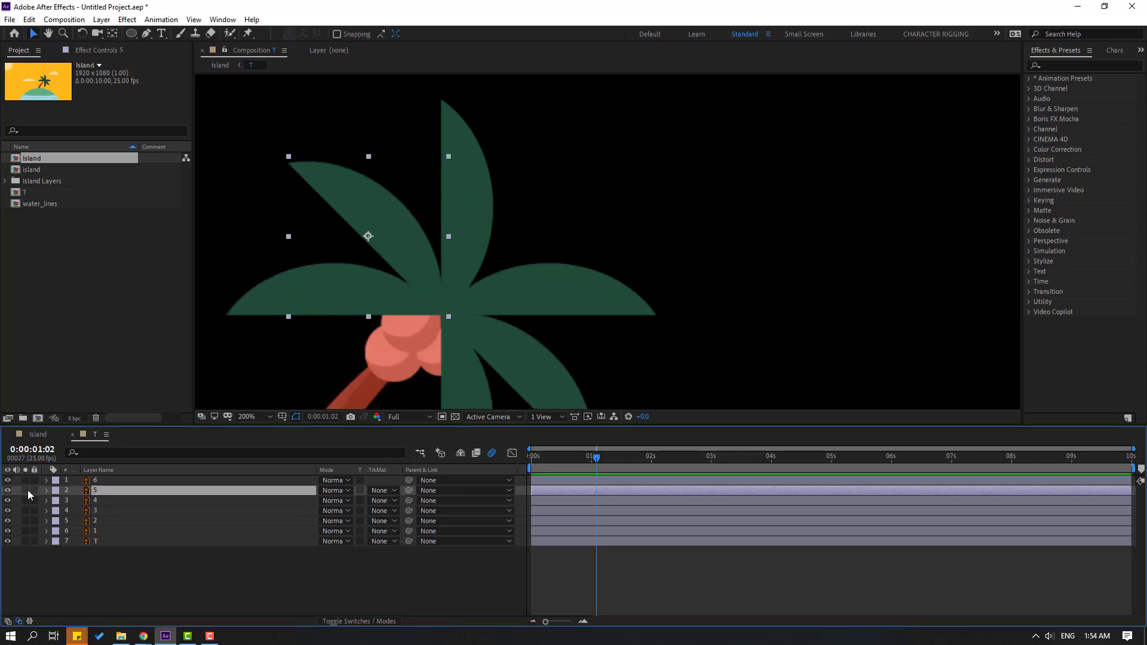
{"action": "left_click", "coordinate": [113, 33]}
{"action": "left_click_drag", "start_coordinate": [368, 237], "coordinate": [442, 312]}
{"action": "left_click", "coordinate": [34, 33]}
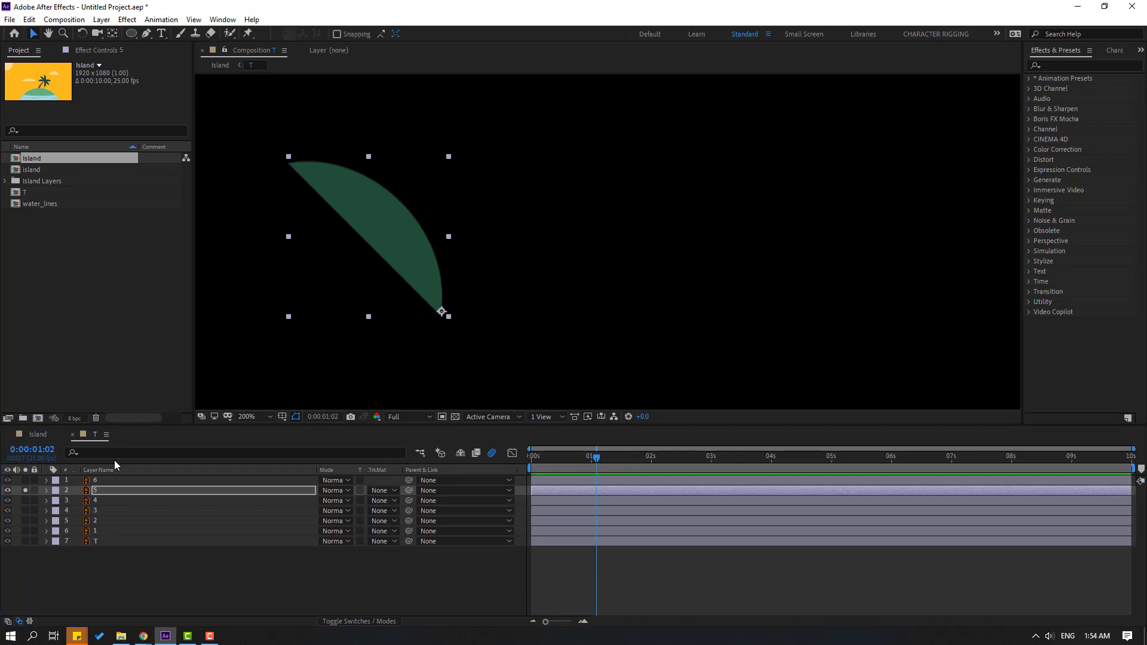
{"action": "left_click", "coordinate": [25, 491]}
Solo leaf layer 6, move its anchor point to the leaf's right tip, and turn the solo off.
{"action": "left_click", "coordinate": [72, 480]}
{"action": "left_click", "coordinate": [25, 481]}
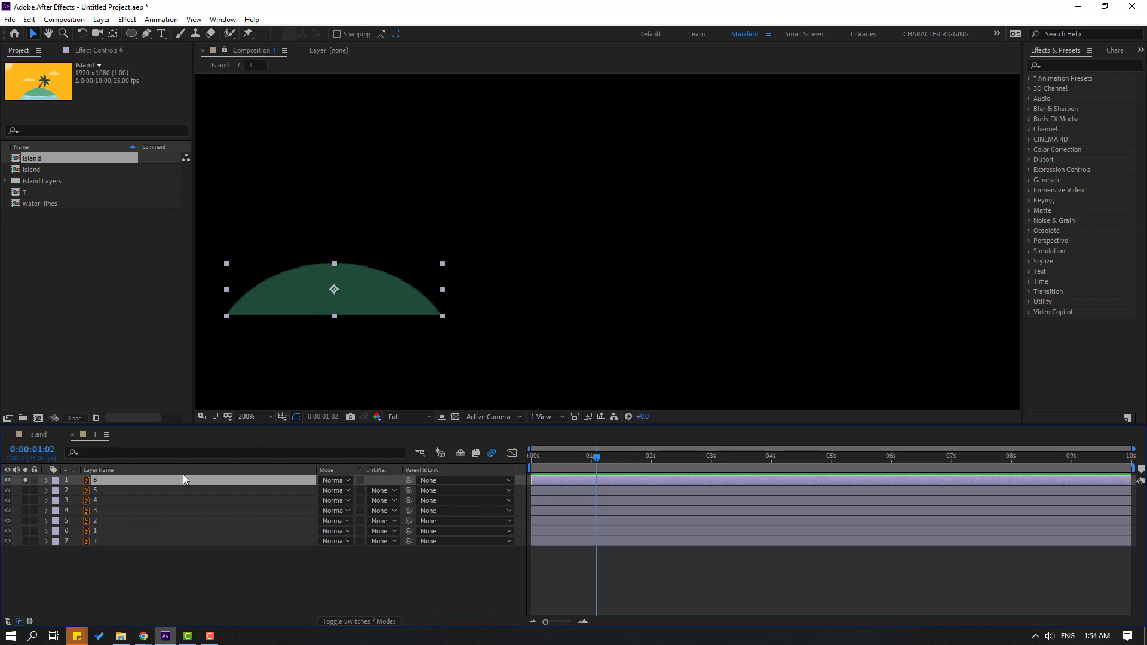
{"action": "left_click", "coordinate": [112, 34]}
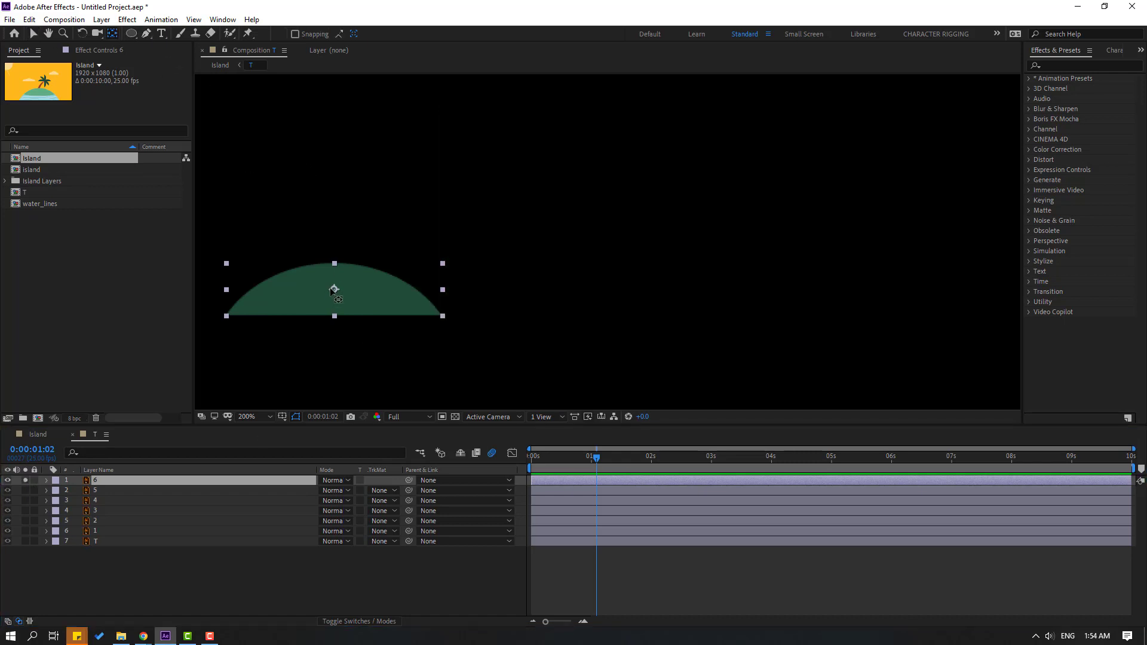
{"action": "left_click_drag", "start_coordinate": [333, 290], "coordinate": [436, 313]}
{"action": "key", "text": "v"}
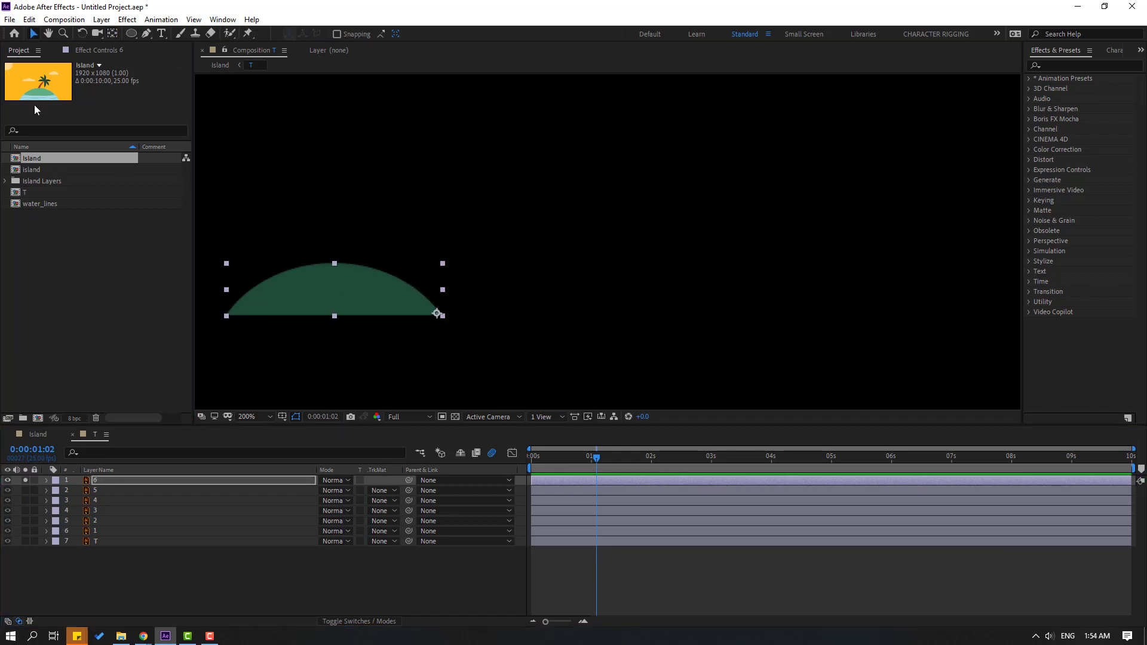
{"action": "left_click", "coordinate": [24, 481]}
Move the anchor point of trunk layer T to the middle of the trunk's base.
{"action": "left_click", "coordinate": [97, 542]}
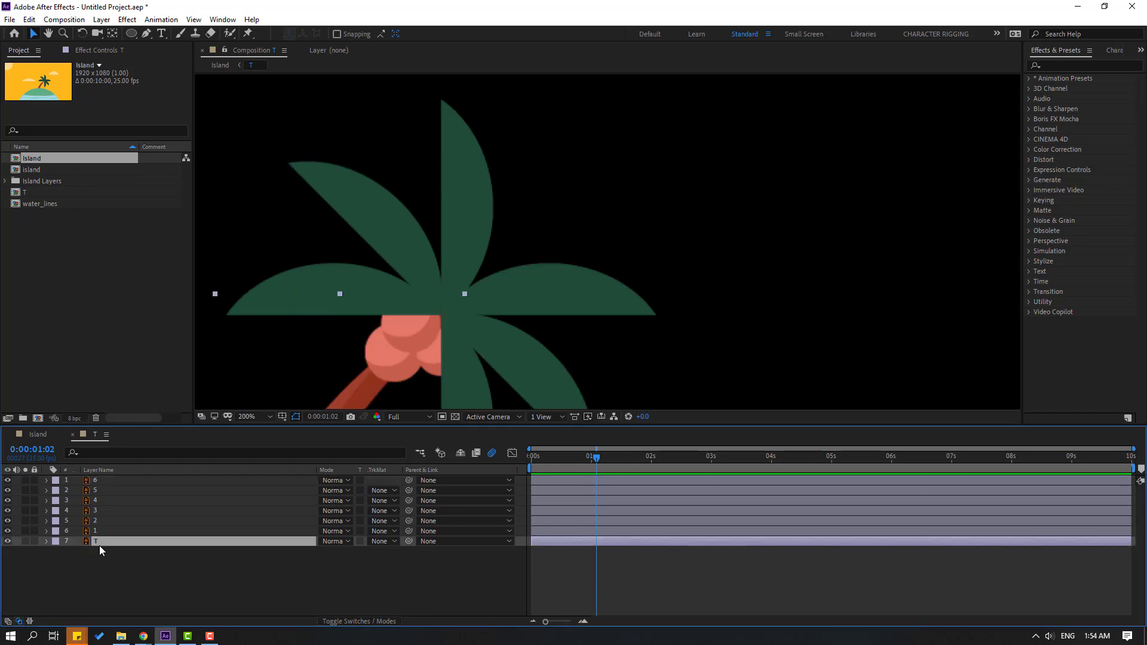
{"action": "left_click_drag", "start_coordinate": [387, 294], "coordinate": [515, 90]}
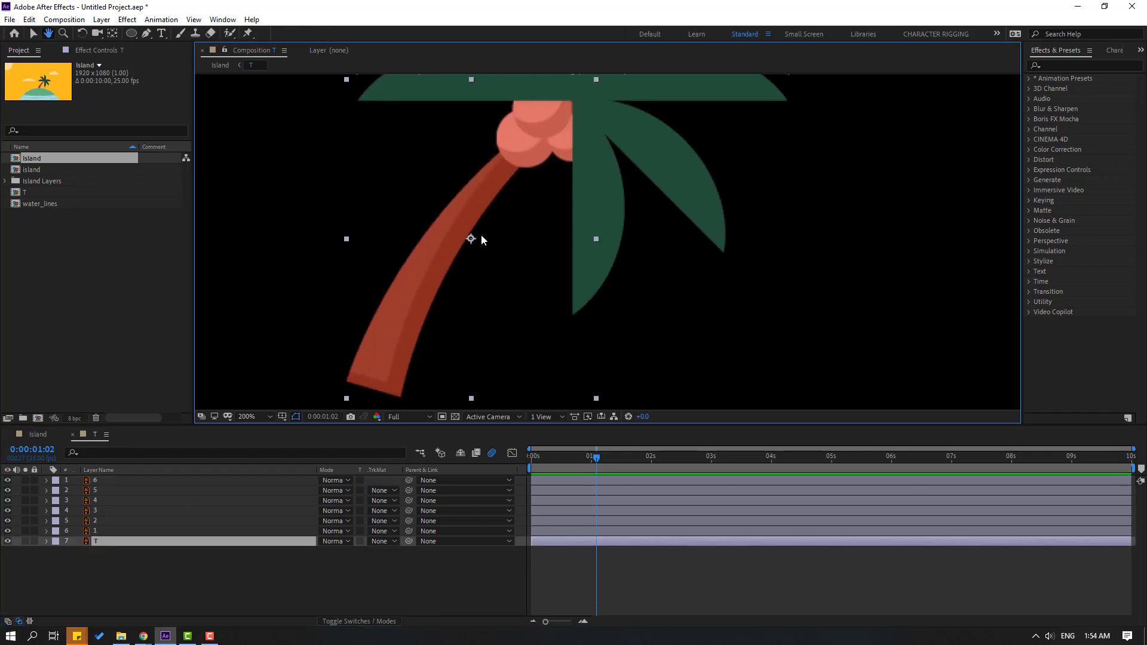
{"action": "left_click", "coordinate": [112, 34]}
{"action": "left_click_drag", "start_coordinate": [471, 239], "coordinate": [377, 383]}
{"action": "left_click", "coordinate": [31, 34]}
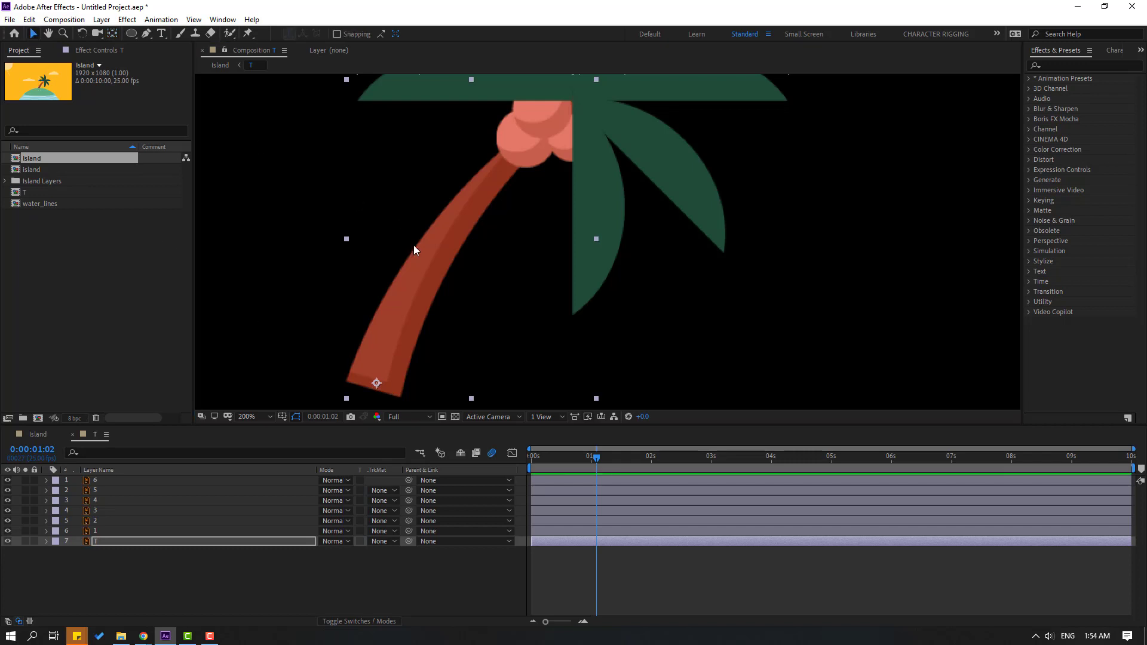
{"action": "key", "text": "comma"}
Parent leaf layers 1 to 6 to the trunk layer T.
{"action": "left_click", "coordinate": [105, 531]}
{"action": "left_click", "coordinate": [95, 479], "text": "shift"}
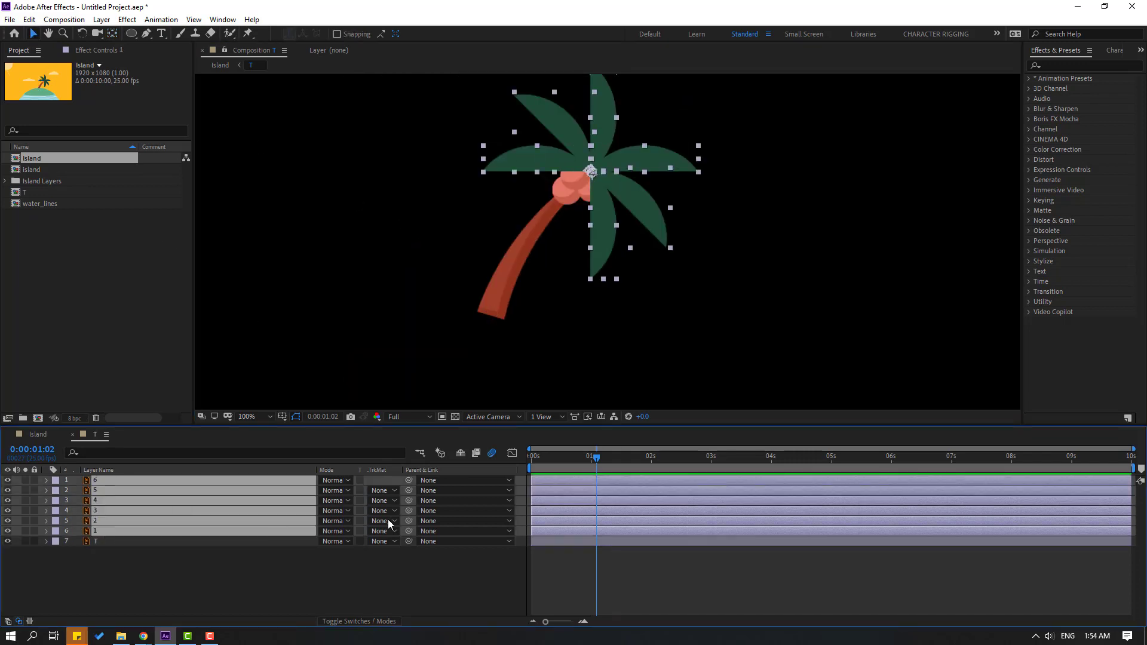
{"action": "left_click_drag", "start_coordinate": [409, 481], "coordinate": [110, 541]}
{"action": "left_click", "coordinate": [84, 593]}
Add the expression wiggle(1,8) to the Rotation of trunk layer T and preview the swaying palm.
{"action": "left_click", "coordinate": [91, 545]}
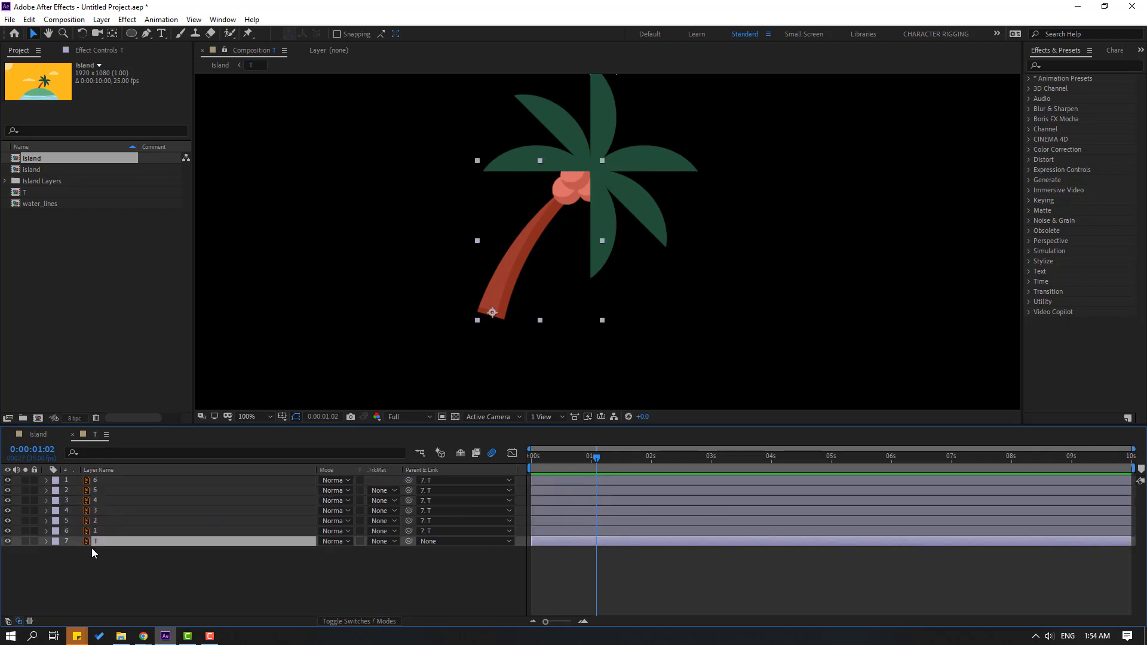
{"action": "key", "text": "Home"}
{"action": "key", "text": "r"}
{"action": "left_click", "coordinate": [76, 551], "text": "alt"}
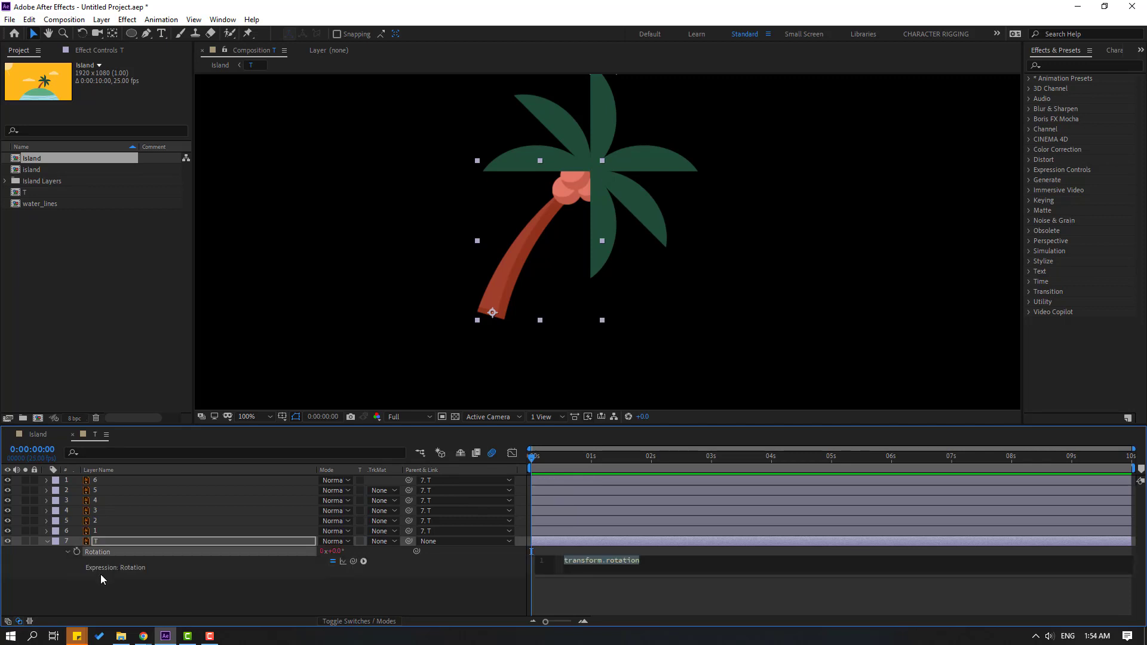
{"action": "type", "text": "wiggle (1,8"}
{"action": "left_click", "coordinate": [907, 609]}
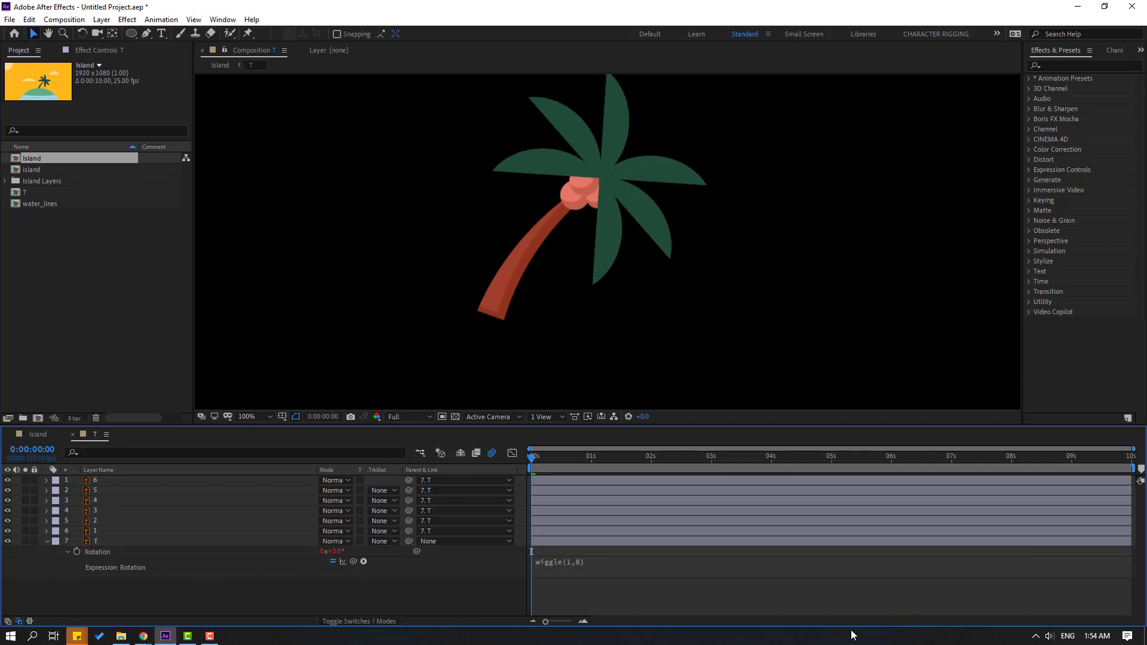
{"action": "key", "text": "space"}
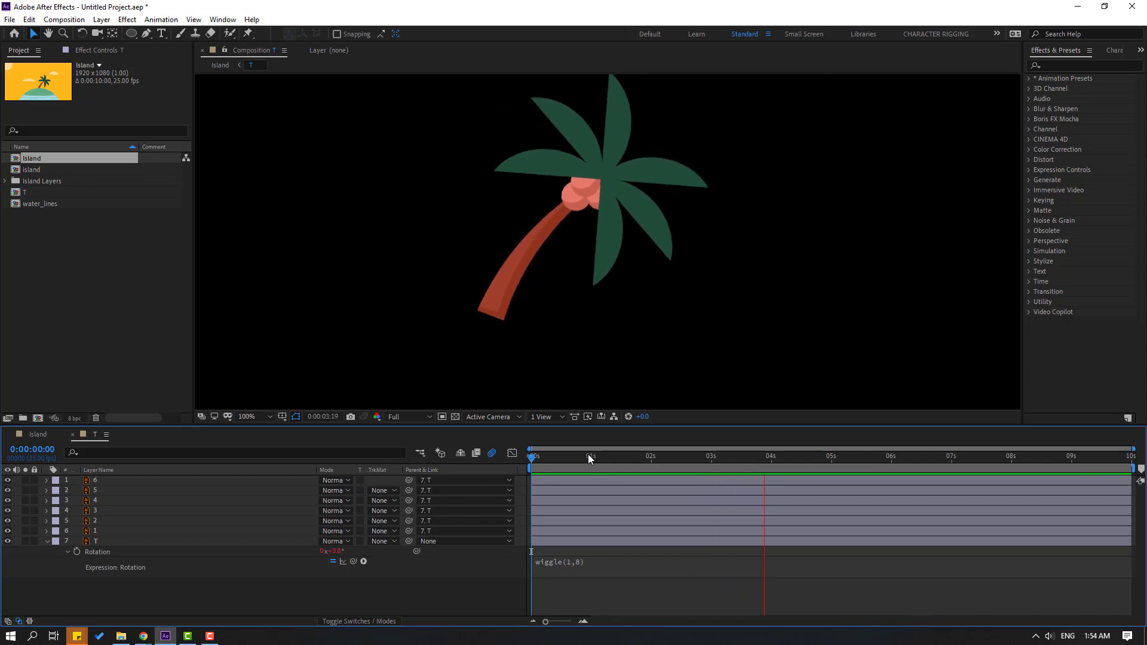
{"action": "key", "text": "space"}
Copy the wiggle(1,8) expression from the Rotation of trunk layer T and collapse the layer.
{"action": "left_click", "coordinate": [579, 560]}
{"action": "key", "text": "ctrl+c"}
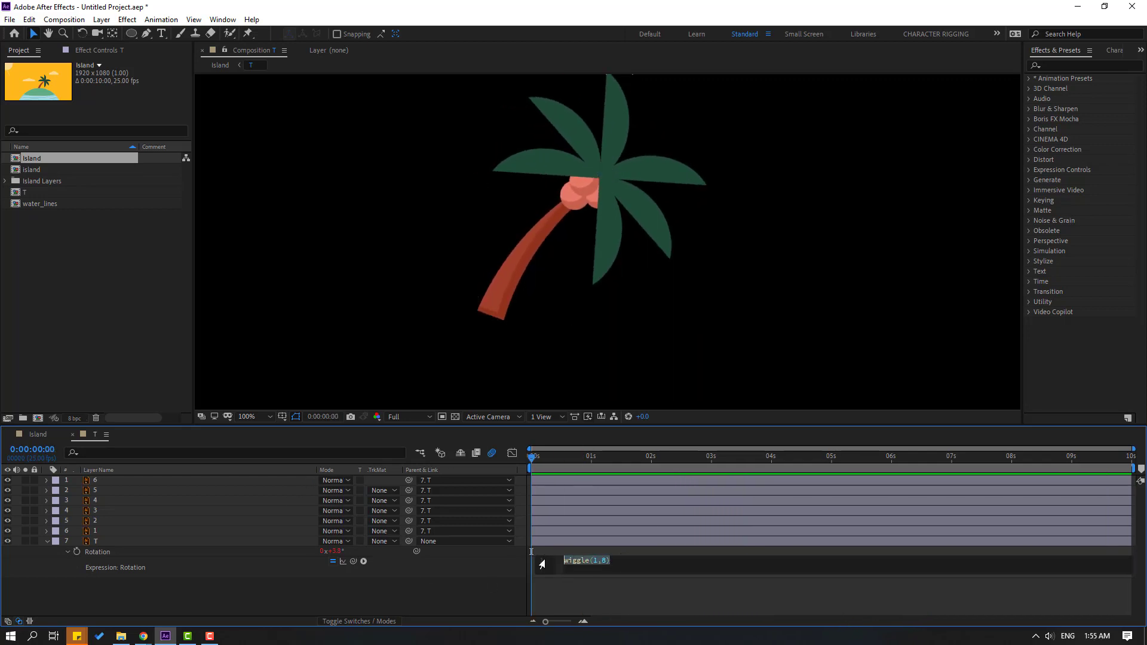
{"action": "left_click", "coordinate": [143, 606]}
{"action": "left_click", "coordinate": [47, 542]}
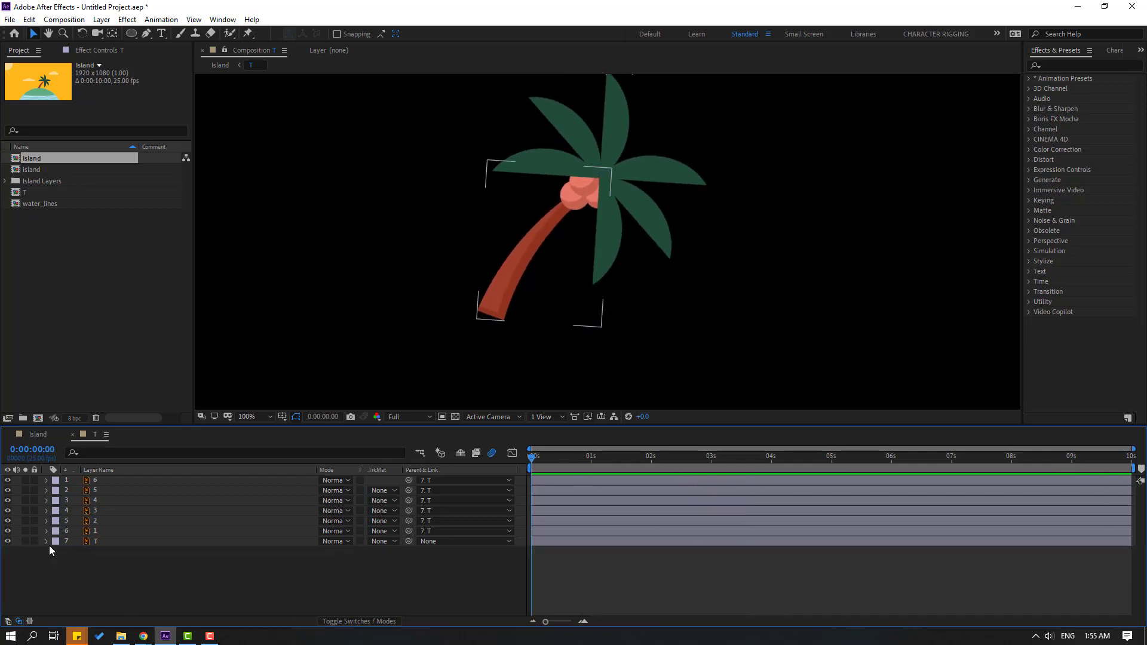
Reveal the Rotation property of leaf layers 1 to 6 and deselect them.
{"action": "left_click", "coordinate": [103, 531]}
{"action": "left_click", "coordinate": [101, 481], "text": "shift"}
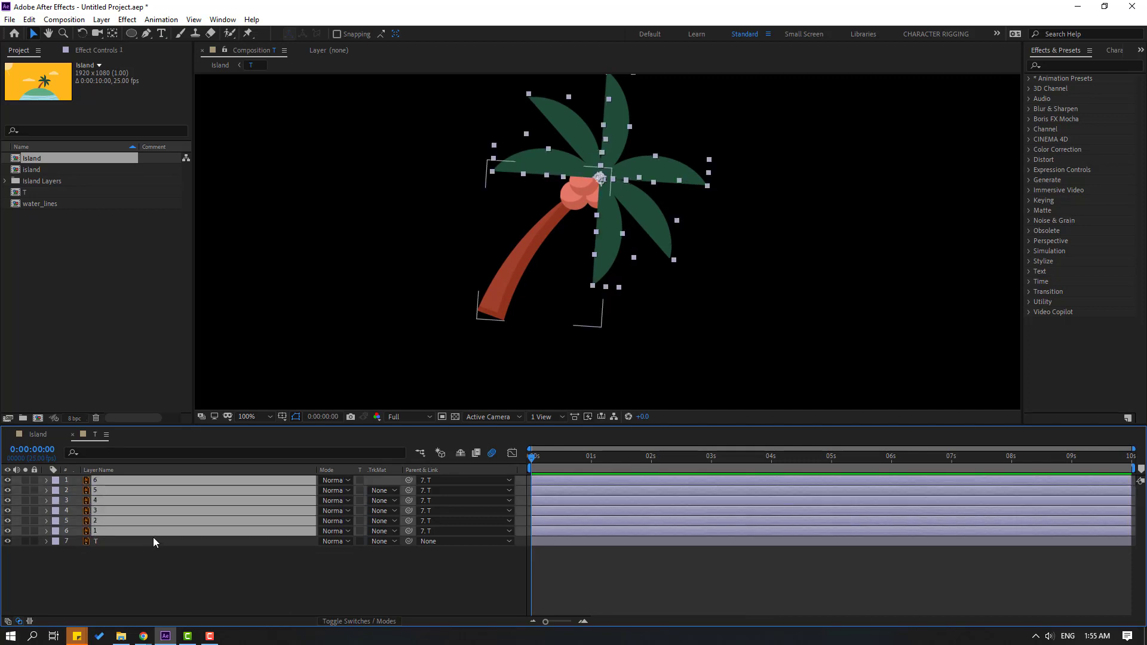
{"action": "key", "text": "r"}
{"action": "left_click", "coordinate": [439, 498]}
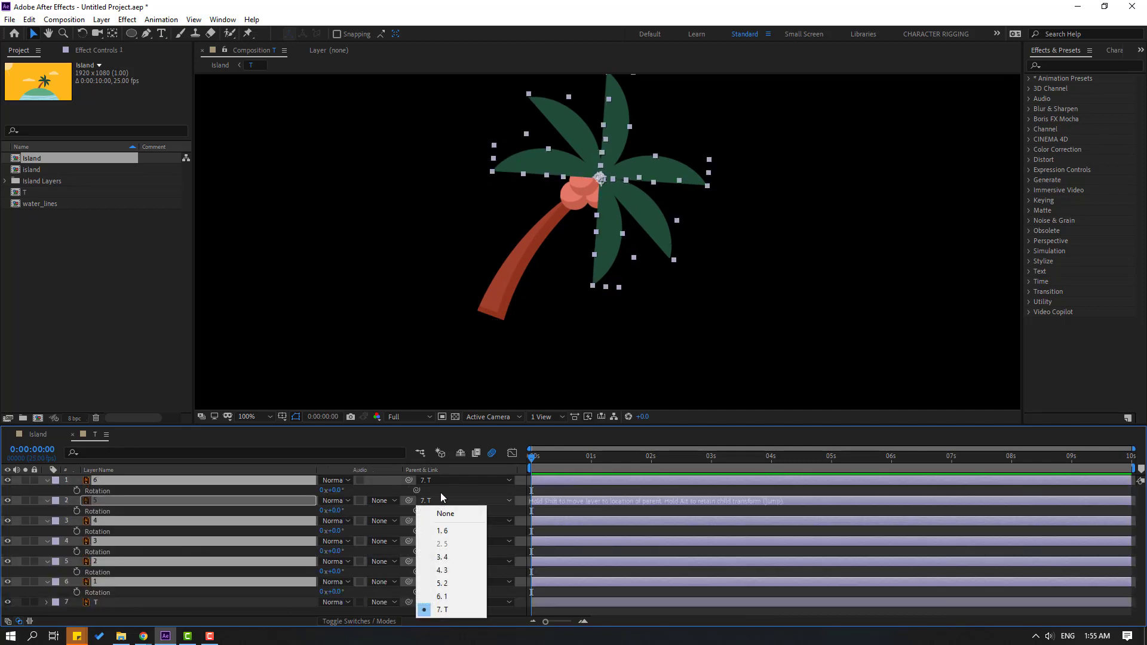
{"action": "left_click", "coordinate": [439, 492]}
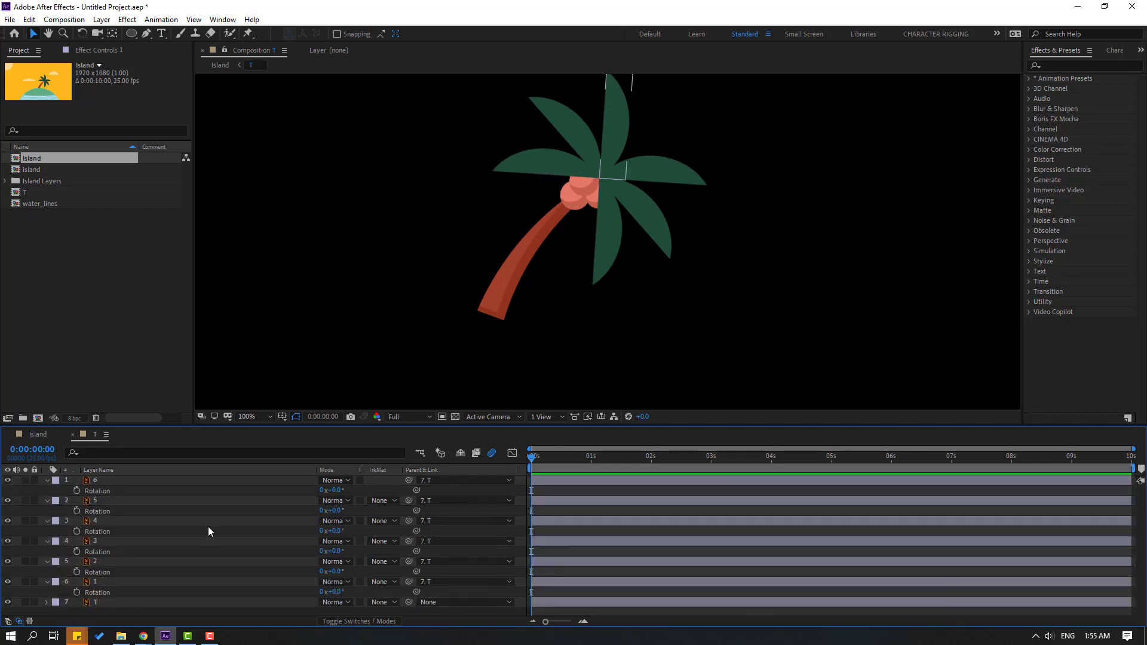
Paste the expression wiggle(1,8) into the Rotation of leaf layers 6 and 5, collapsing each one.
{"action": "left_click", "coordinate": [77, 490], "text": "alt"}
{"action": "key", "text": "ctrl+v"}
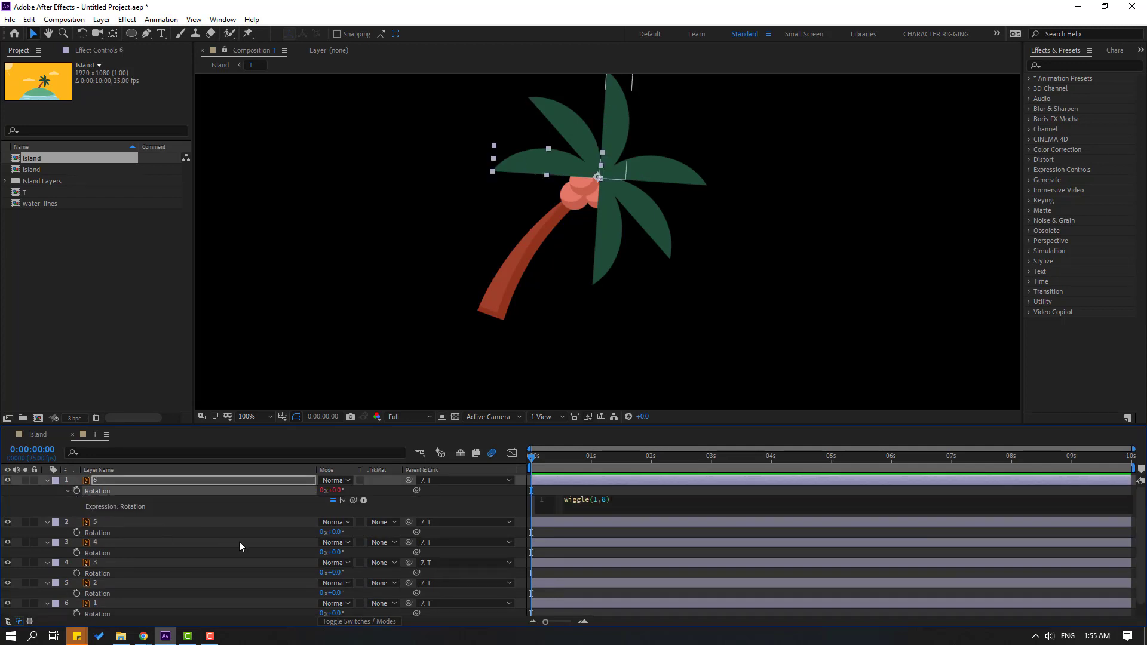
{"action": "left_click", "coordinate": [725, 494]}
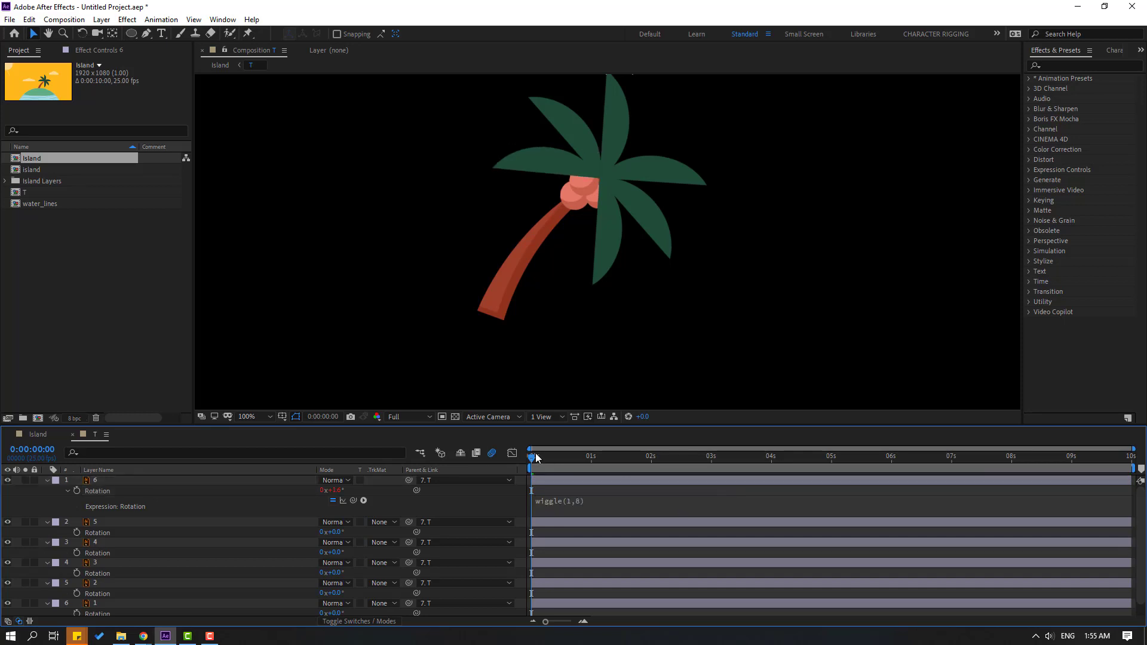
{"action": "left_click_drag", "start_coordinate": [535, 455], "coordinate": [196, 459]}
{"action": "left_click", "coordinate": [47, 480]}
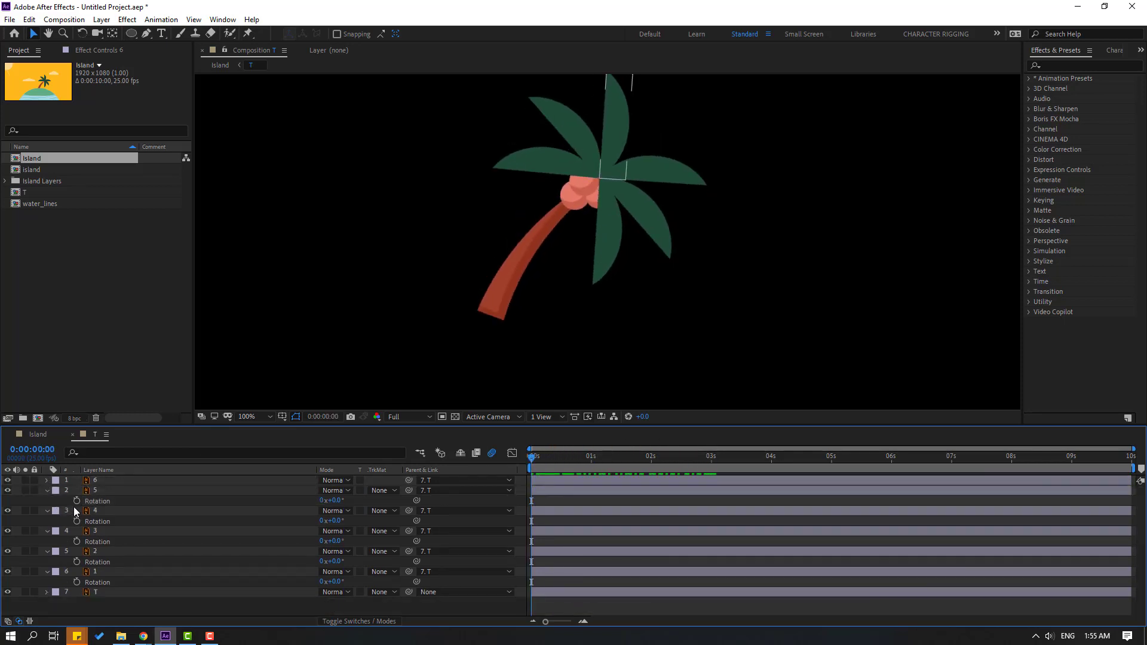
{"action": "left_click", "coordinate": [76, 502], "text": "alt"}
{"action": "key", "text": "ctrl+v"}
{"action": "left_click", "coordinate": [579, 503]}
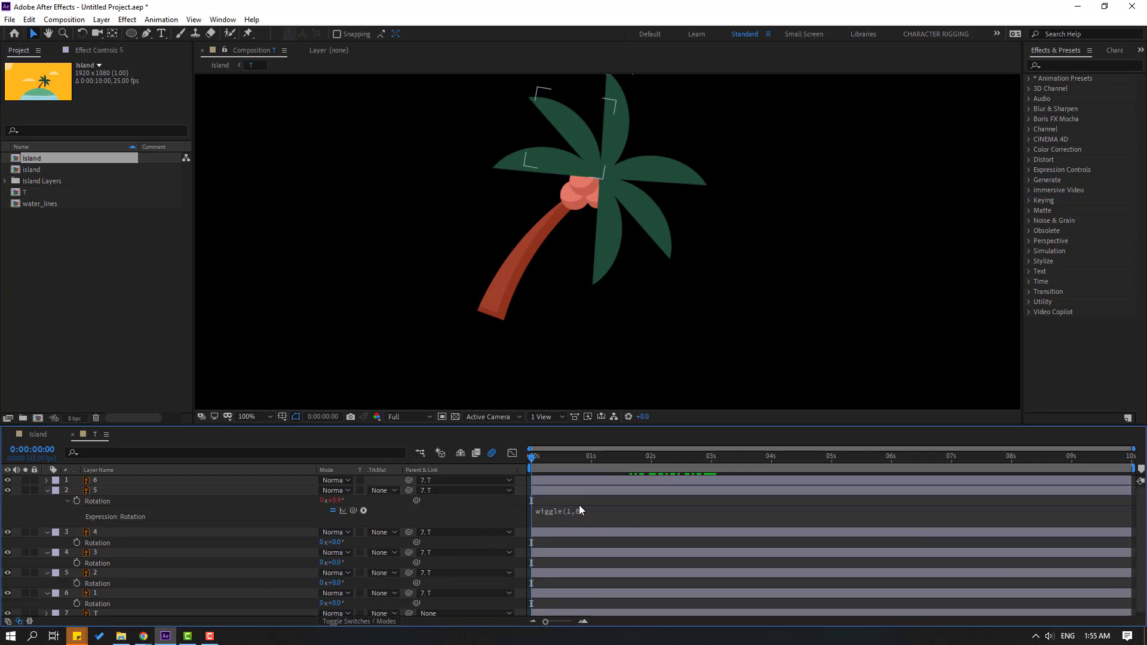
{"action": "left_click", "coordinate": [48, 491]}
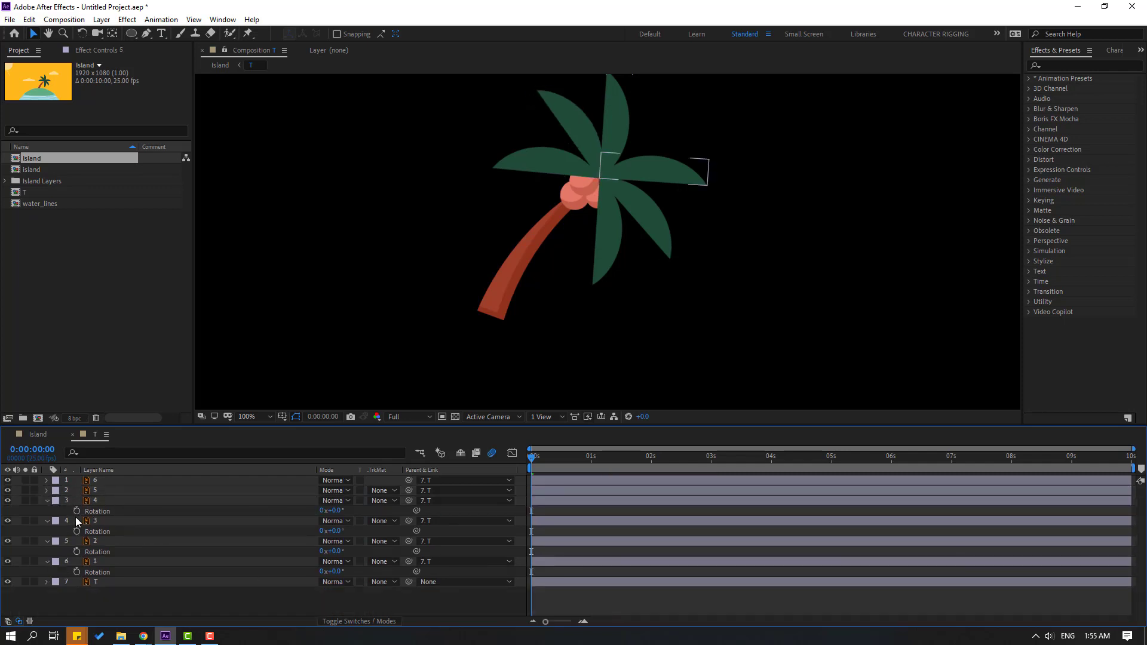
Paste the expression wiggle(1,8) into the Rotation of leaf layer 4 and preview the motion.
{"action": "left_click", "coordinate": [75, 511], "text": "alt"}
{"action": "key", "text": "ctrl+v"}
{"action": "left_click", "coordinate": [568, 509]}
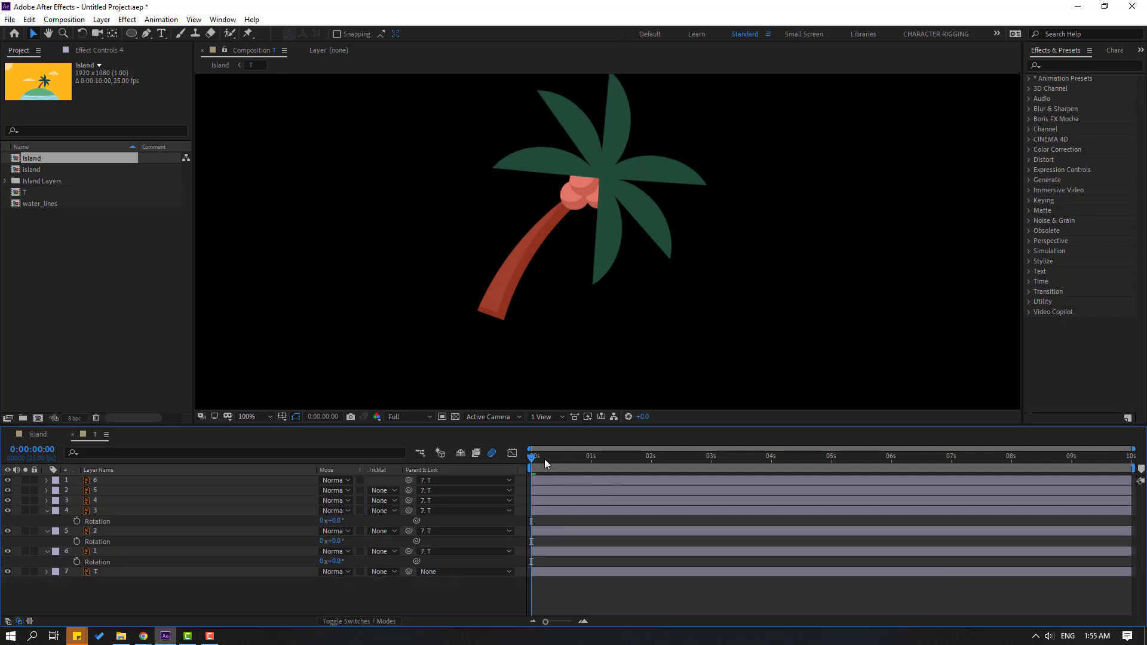
{"action": "key", "text": "space"}
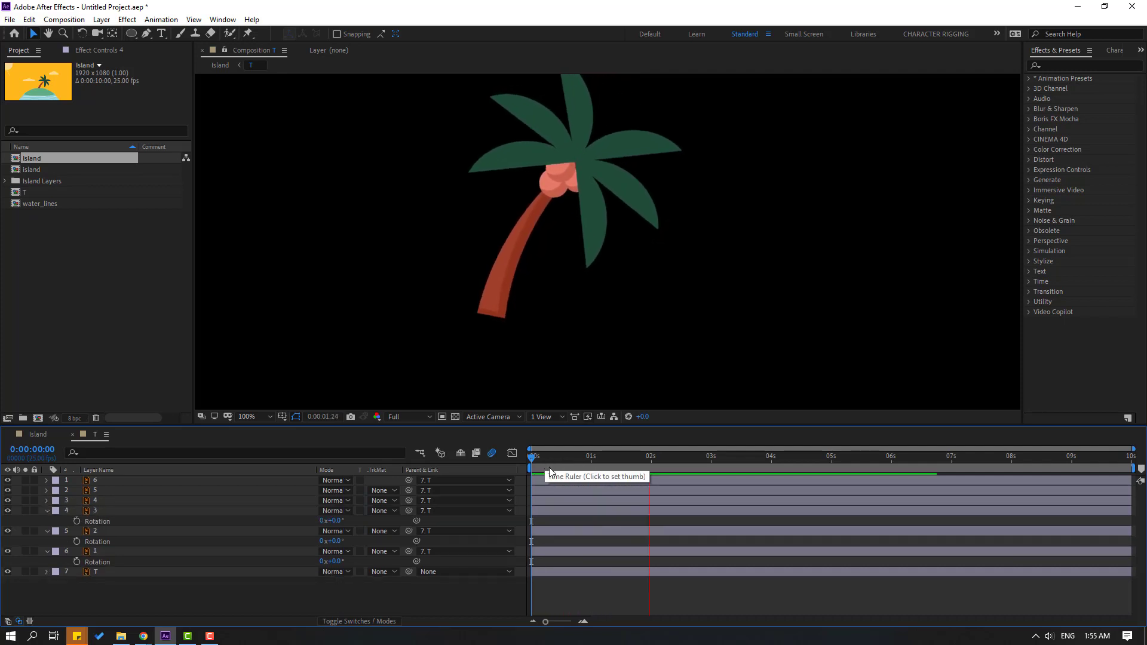
{"action": "key", "text": "space"}
Paste the expression wiggle(1,8) into the Rotation of leaf layers 3 and 2, collapsing each one.
{"action": "left_click", "coordinate": [77, 521], "text": "alt"}
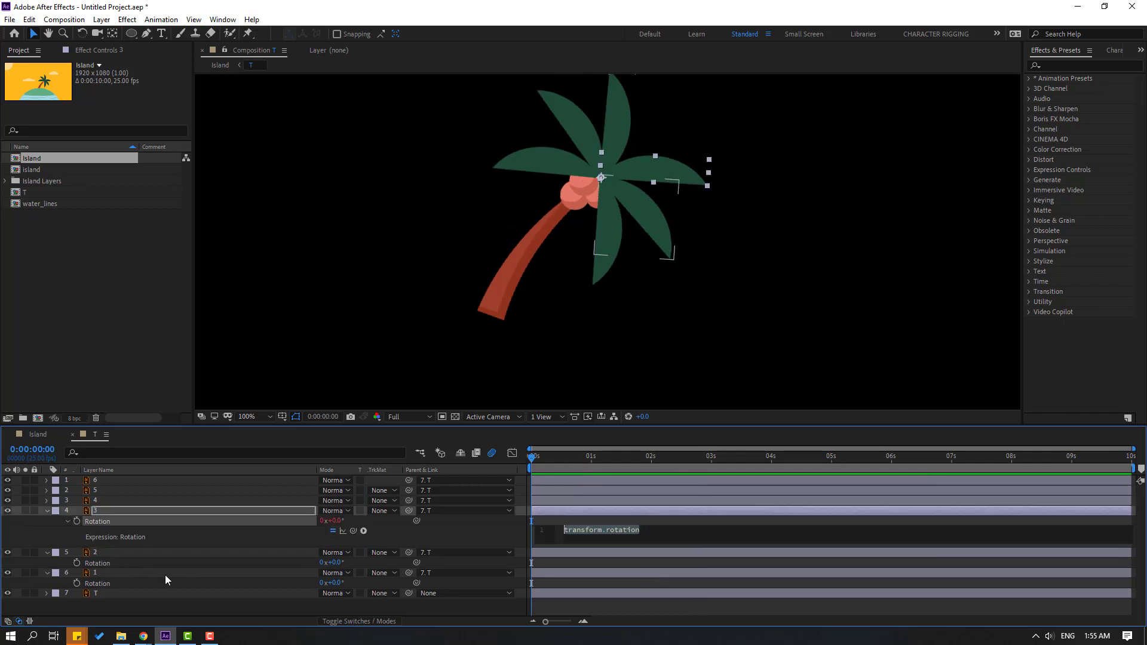
{"action": "key", "text": "ctrl+v"}
{"action": "left_click", "coordinate": [43, 523]}
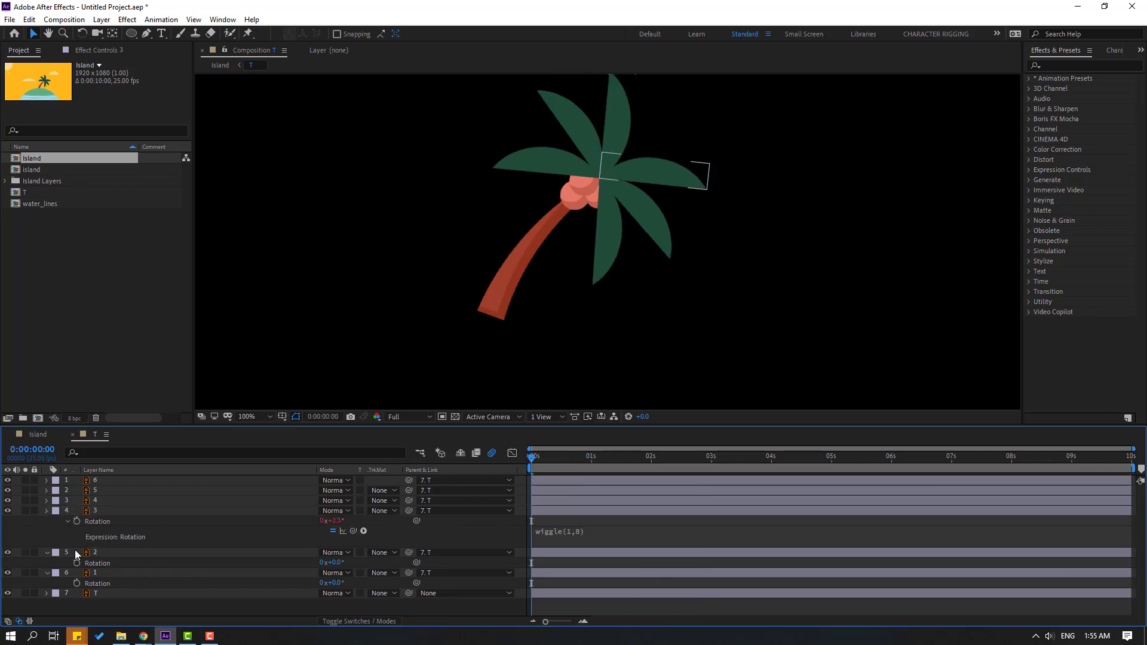
{"action": "left_click", "coordinate": [75, 533], "text": "alt"}
{"action": "key", "text": "ctrl+v"}
{"action": "left_click", "coordinate": [425, 531]}
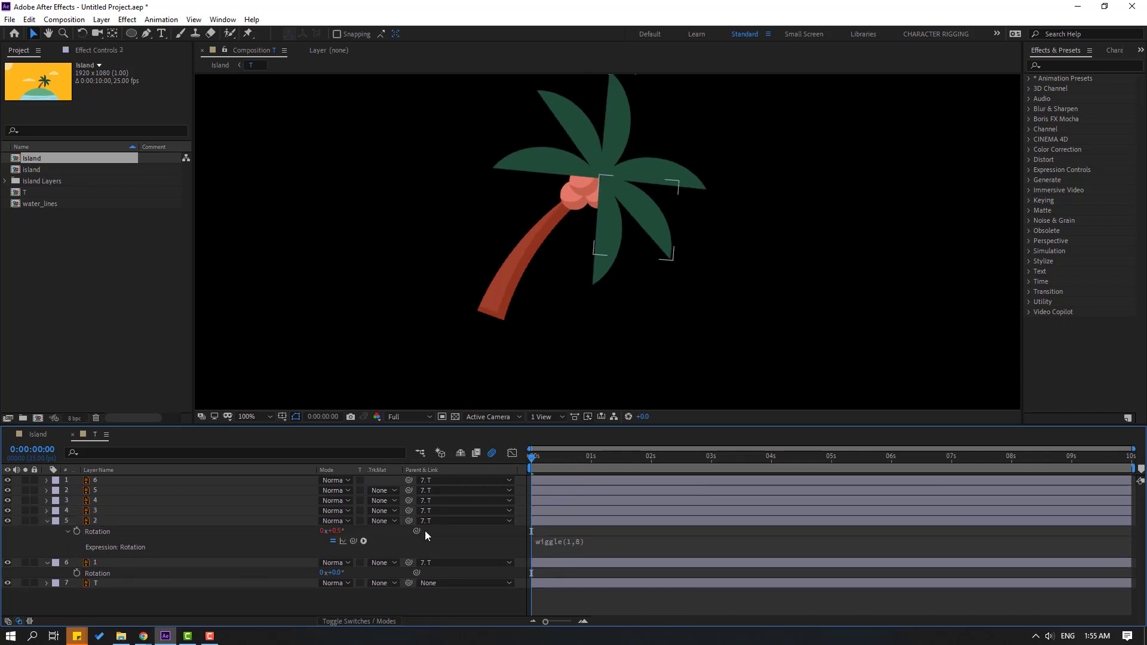
{"action": "left_click", "coordinate": [48, 523]}
Paste the expression wiggle(1,8) into the Rotation of leaf layer 1 and preview the whole palm fitted in view.
{"action": "left_click", "coordinate": [77, 541], "text": "alt"}
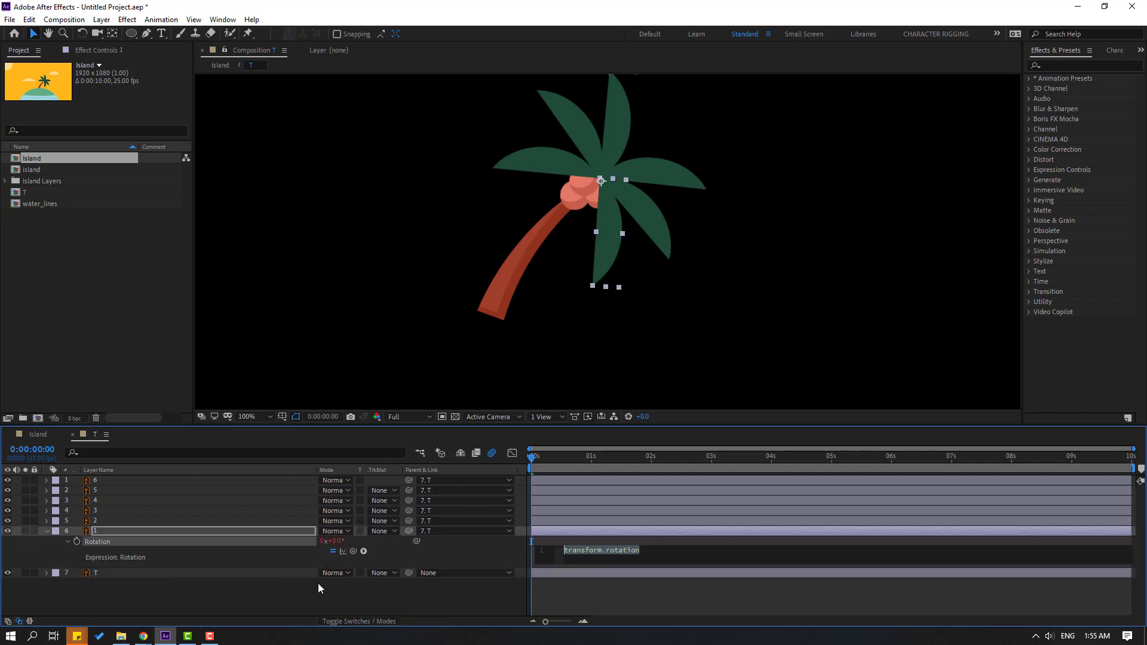
{"action": "key", "text": "ctrl+v"}
{"action": "left_click", "coordinate": [505, 543]}
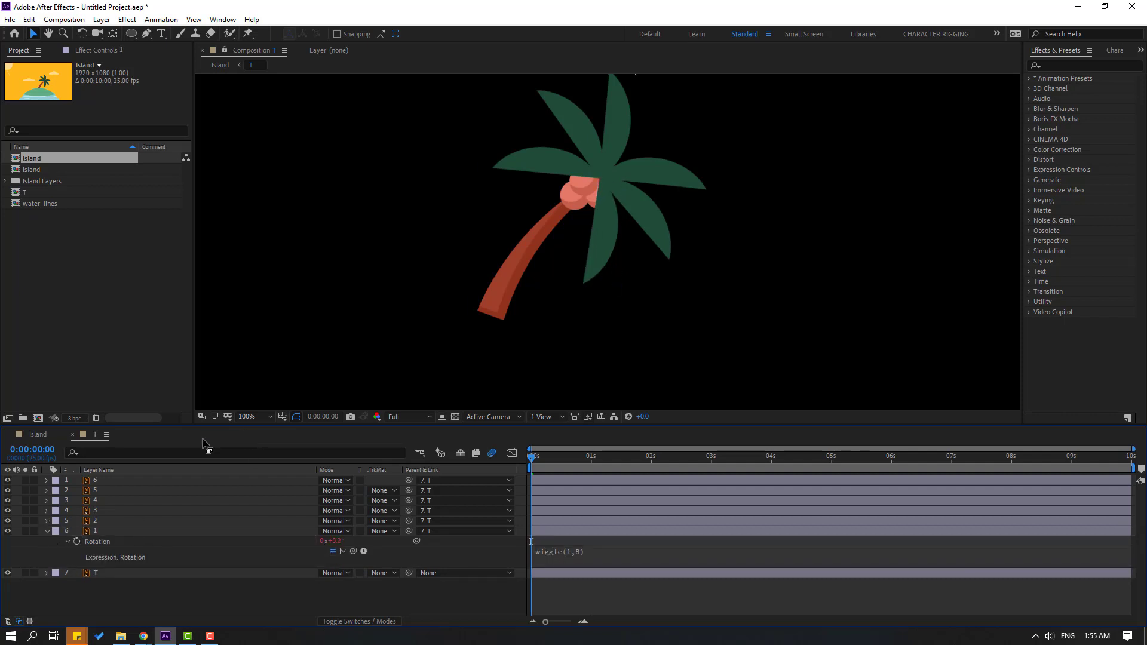
{"action": "left_click", "coordinate": [47, 531]}
{"action": "left_click", "coordinate": [251, 416]}
{"action": "left_click", "coordinate": [270, 219]}
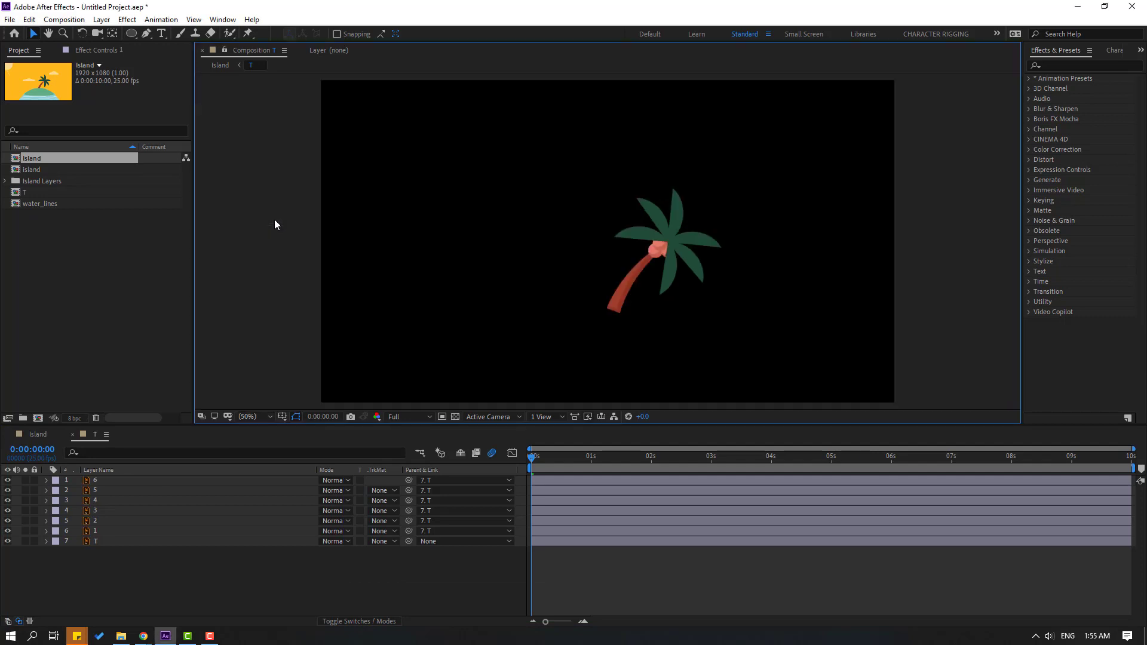
{"action": "key", "text": "space"}
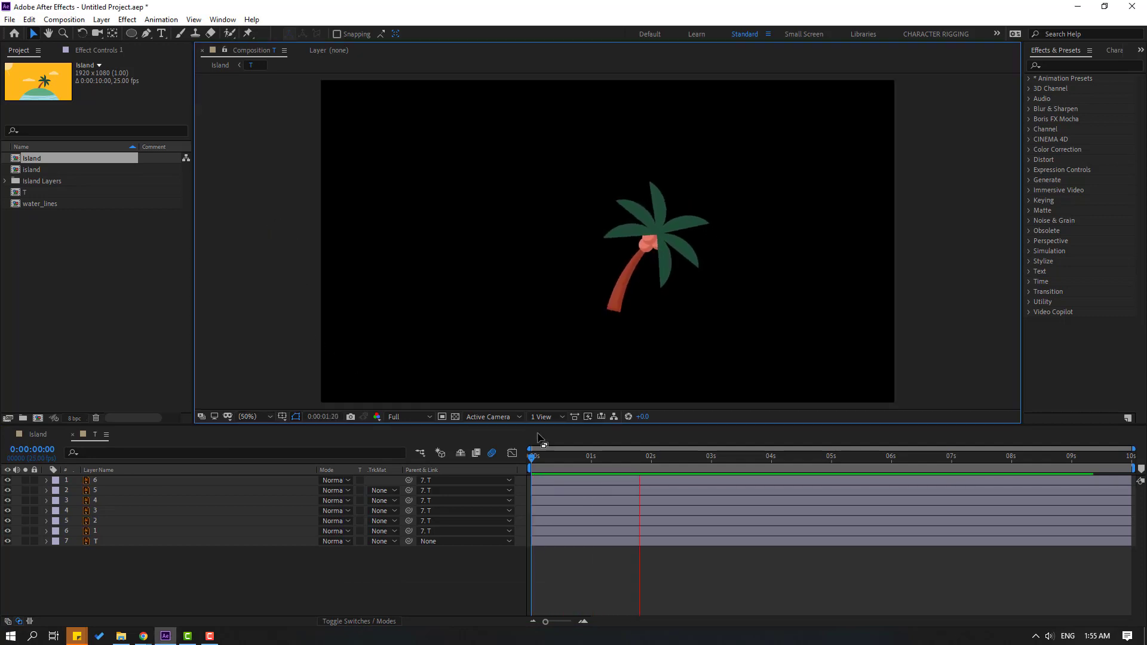
{"action": "left_click", "coordinate": [568, 464]}
Close the T composition, preview the full Island animation, and deselect all layers.
{"action": "left_click", "coordinate": [72, 434]}
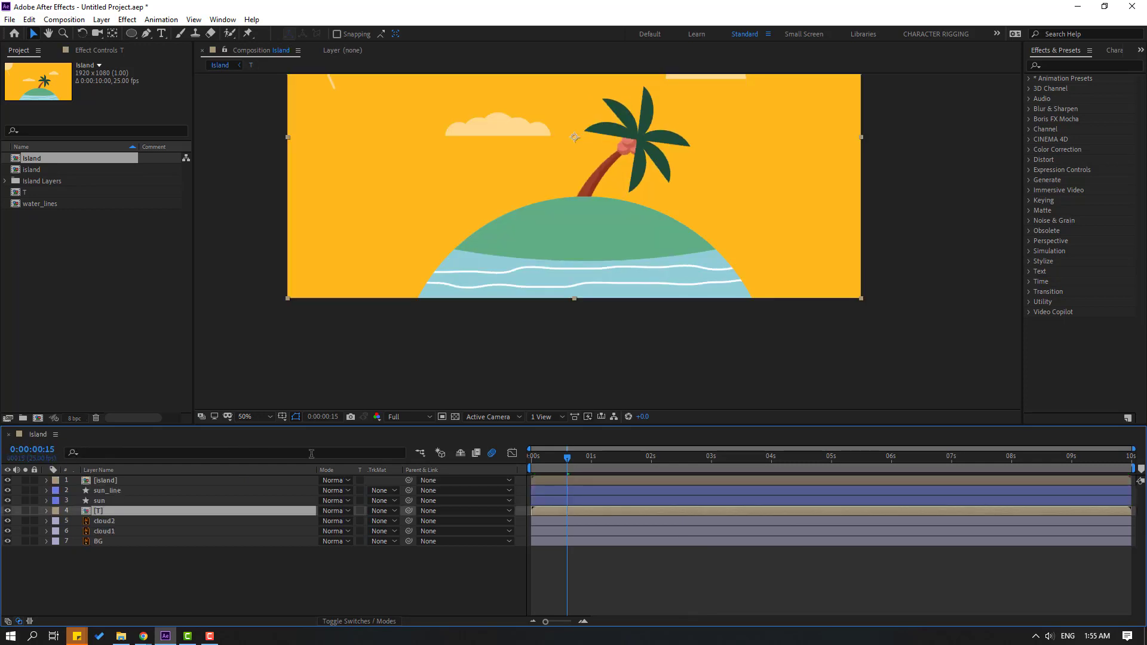
{"action": "key", "text": "space"}
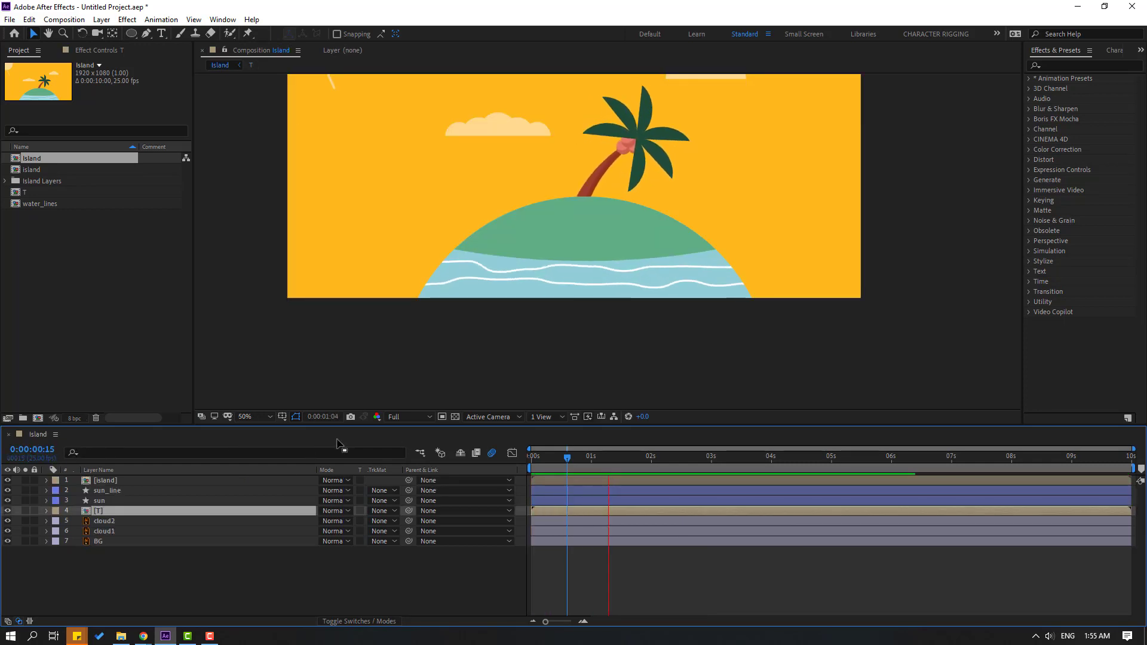
{"action": "left_click", "coordinate": [247, 418]}
{"action": "left_click", "coordinate": [271, 221]}
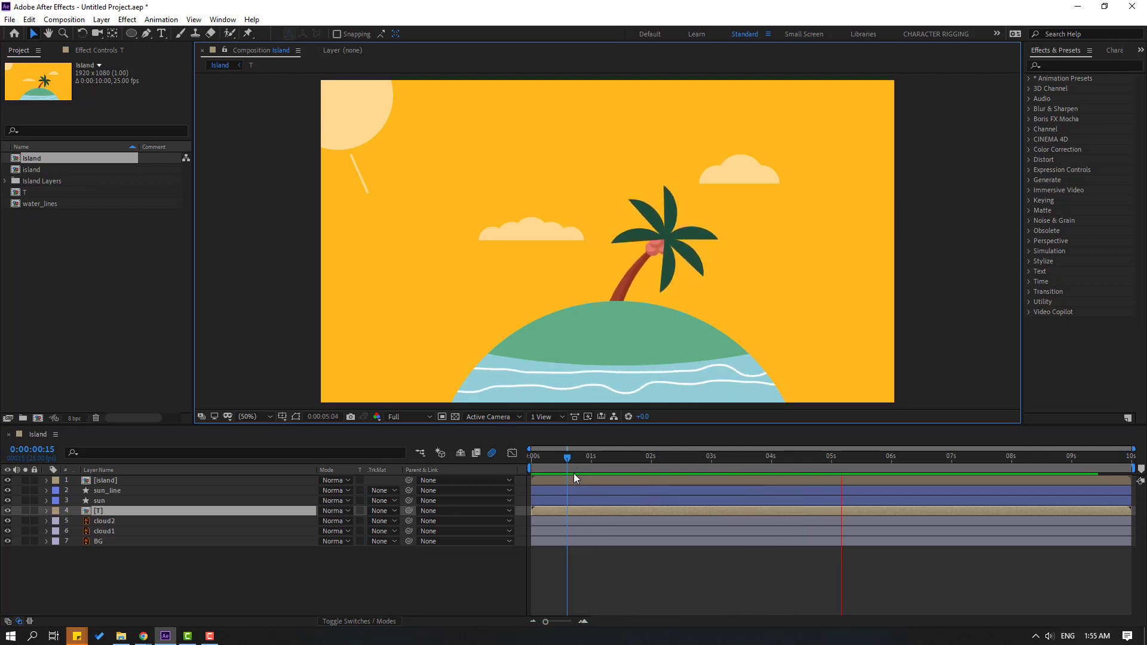
{"action": "left_click", "coordinate": [555, 460]}
{"action": "left_click", "coordinate": [197, 600]}
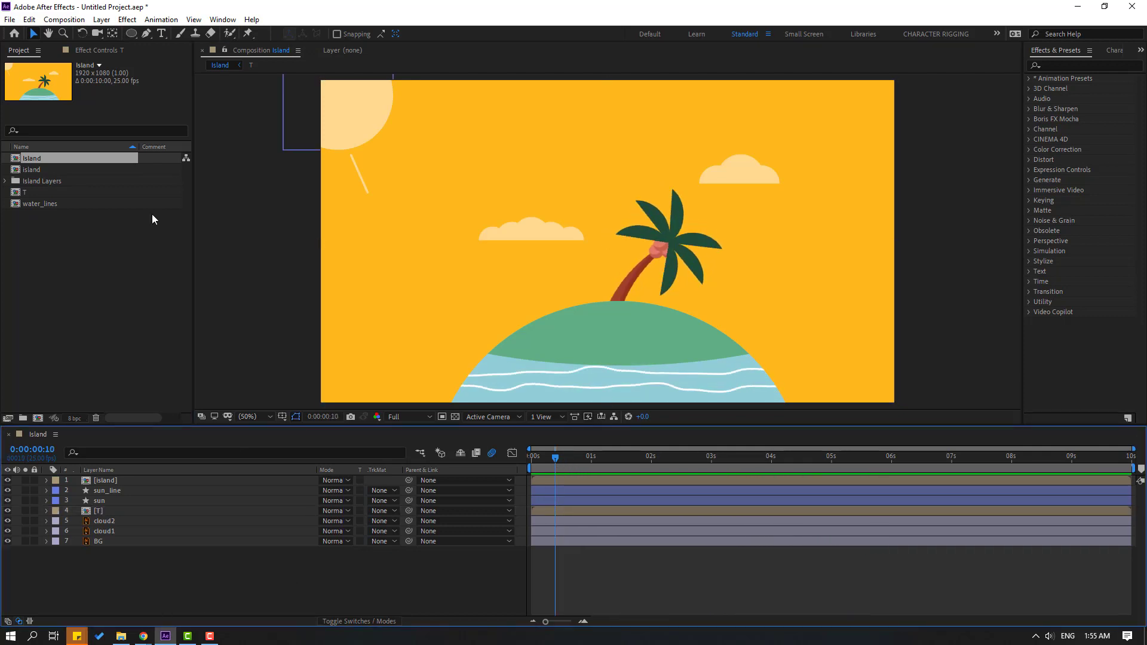
Draw a small ellipse on the green hill, below and to the left of the trunk, with the Ellipse tool.
{"action": "left_click_drag", "start_coordinate": [127, 35], "coordinate": [173, 62]}
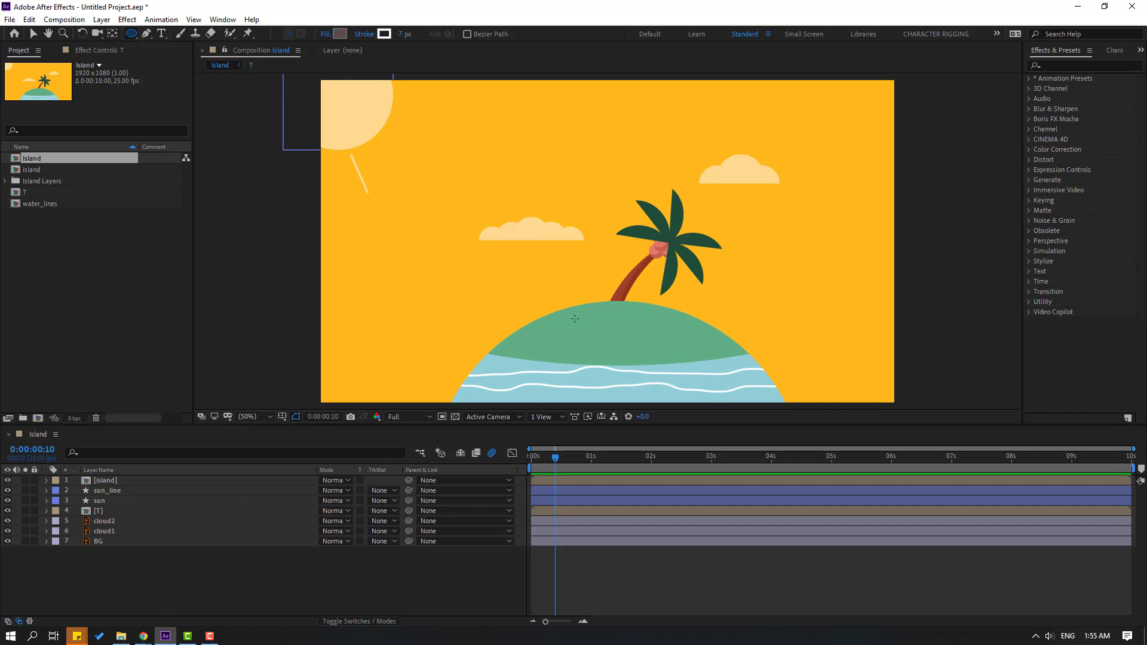
{"action": "scroll", "coordinate": [630, 258], "scroll_direction": "up", "scroll_amount": 2}
{"action": "scroll", "coordinate": [610, 266], "scroll_direction": "up", "scroll_amount": 2}
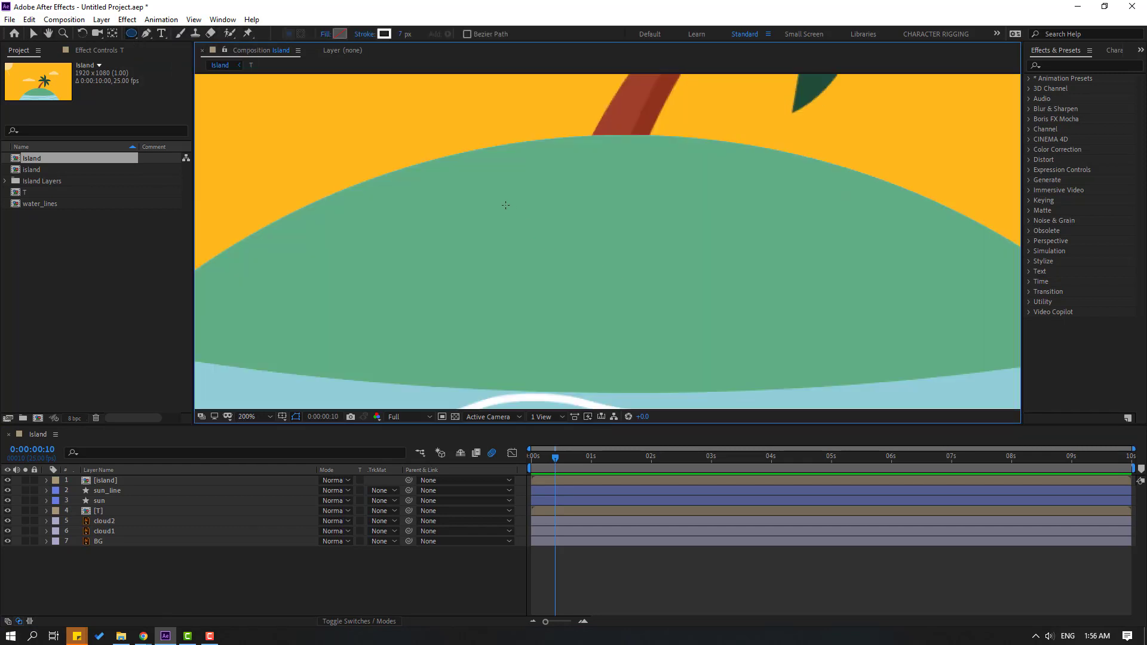
{"action": "left_click_drag", "start_coordinate": [495, 197], "coordinate": [515, 213]}
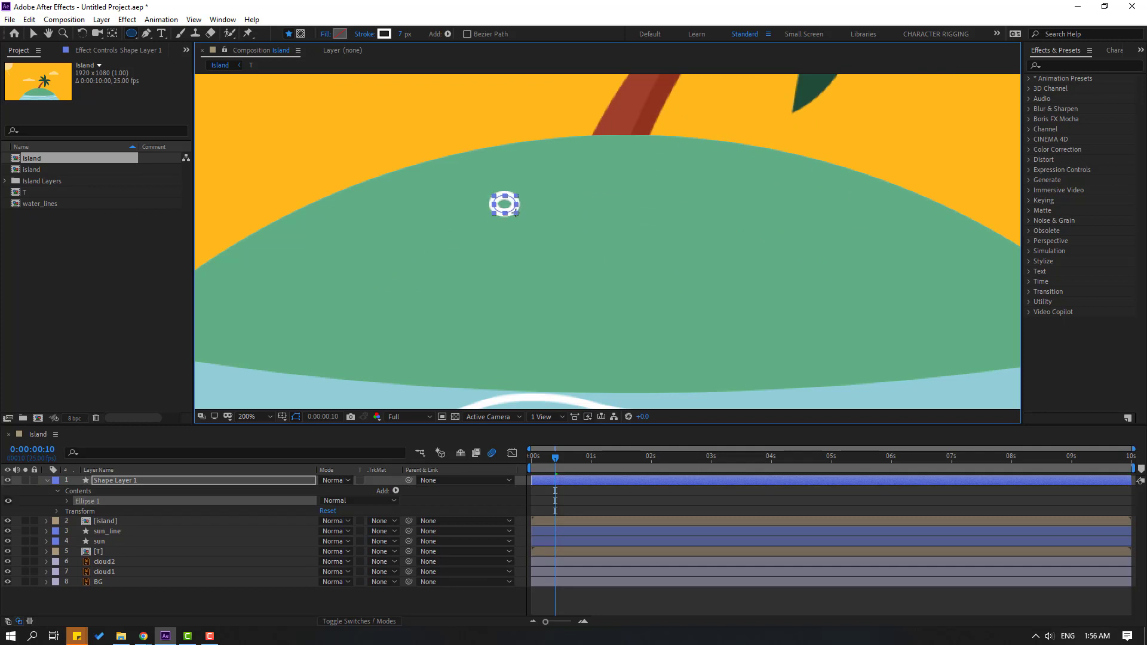
Set the ellipse's stroke width to 0 px.
{"action": "left_click", "coordinate": [33, 35]}
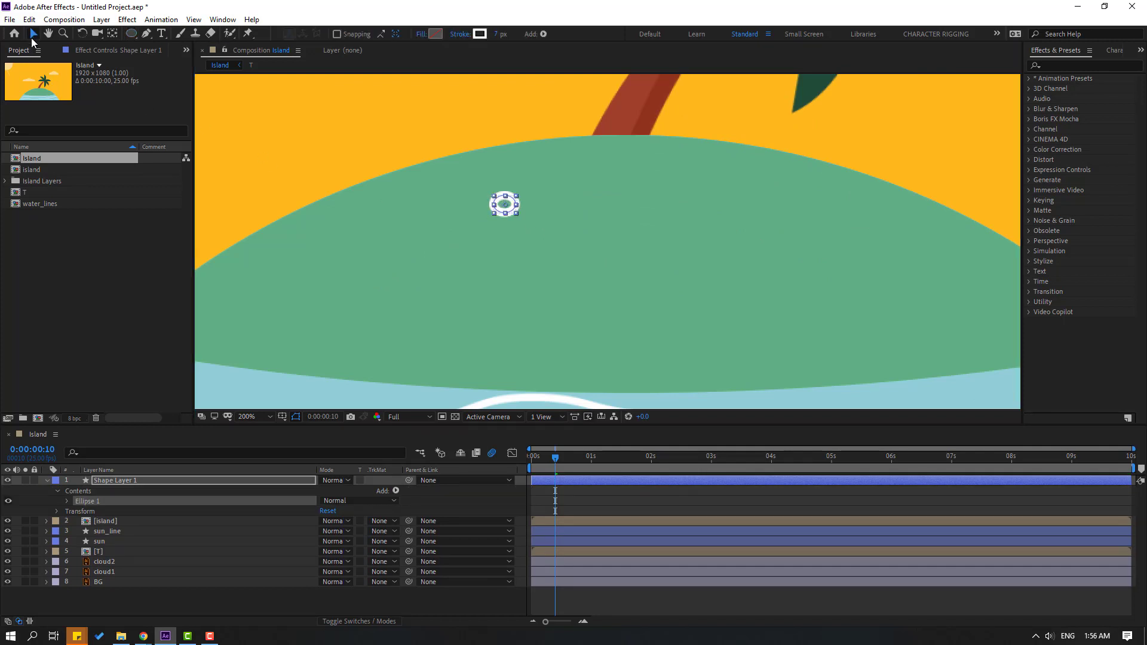
{"action": "left_click", "coordinate": [496, 34]}
{"action": "type", "text": "0"}
{"action": "key", "text": "Return"}
Set the ellipse's fill to a darker shade of the sampled hill green, 4E936D, and collapse its layer.
{"action": "left_click", "coordinate": [436, 34]}
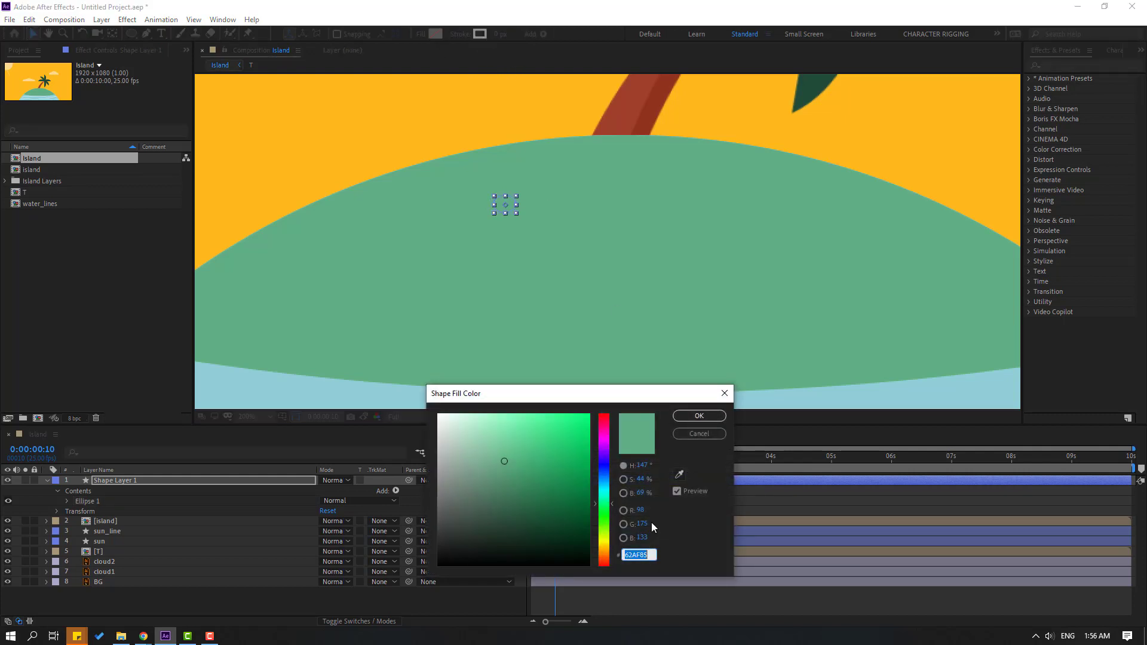
{"action": "left_click", "coordinate": [679, 474]}
{"action": "left_click", "coordinate": [660, 255]}
{"action": "left_click_drag", "start_coordinate": [504, 464], "coordinate": [509, 480]}
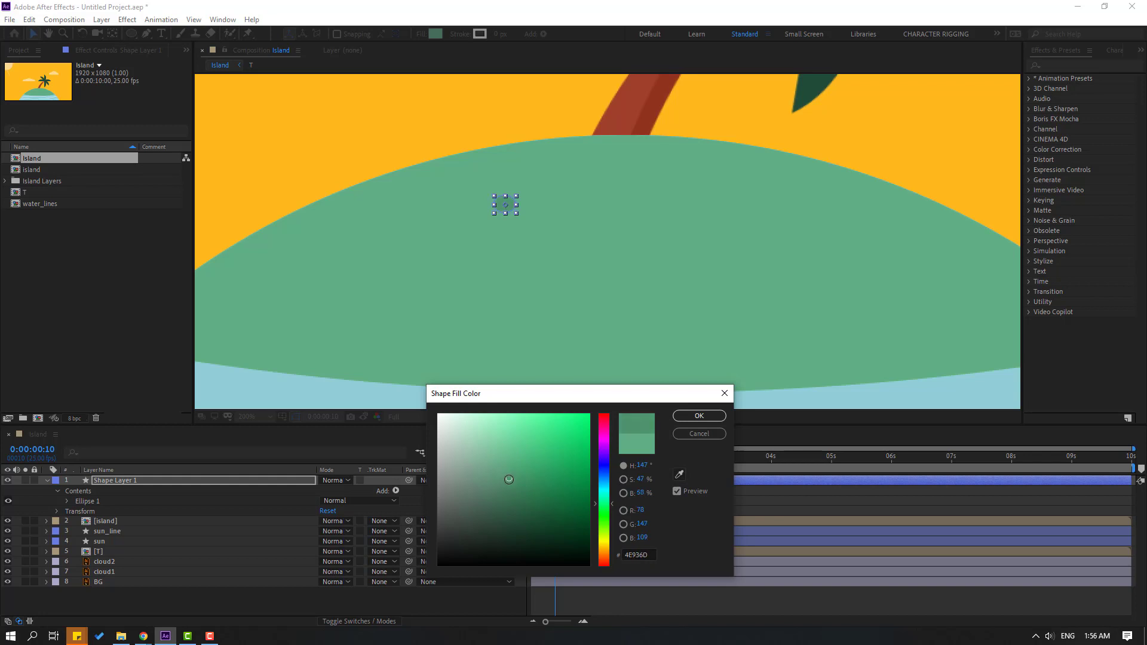
{"action": "left_click", "coordinate": [696, 416]}
{"action": "left_click", "coordinate": [48, 482]}
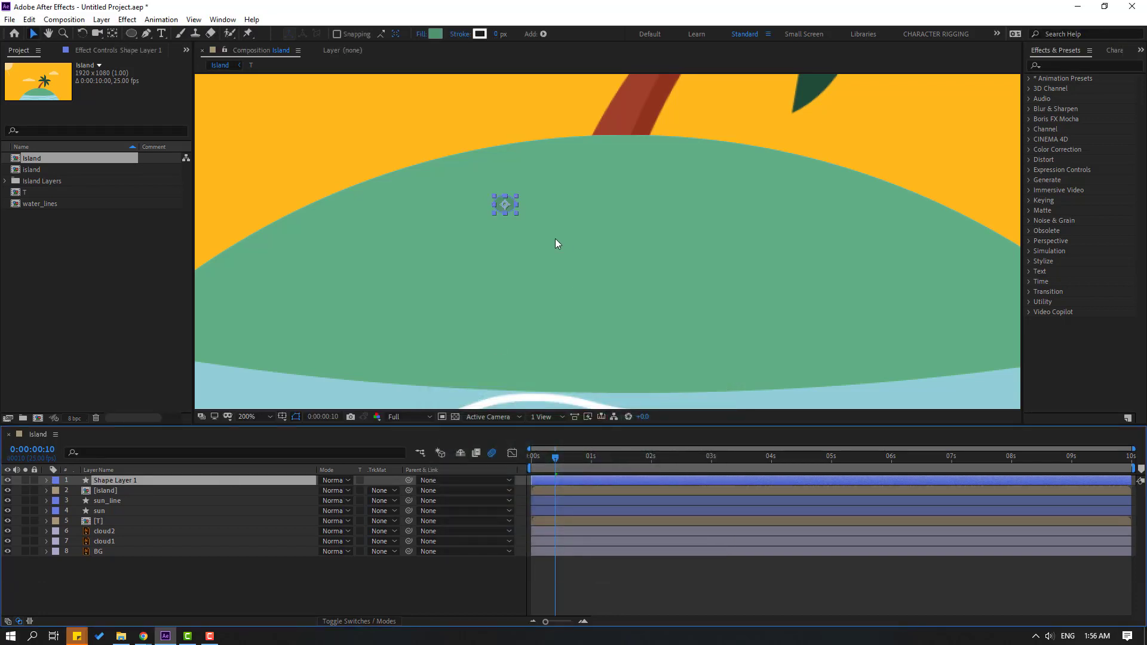
Duplicate the ellipse nine times and scatter the copies over the middle and right part of the hill.
{"action": "key", "text": "ctrl+d"}
{"action": "left_click_drag", "start_coordinate": [505, 203], "coordinate": [594, 295]}
{"action": "key", "text": "ctrl+d"}
{"action": "key", "text": "ctrl+d"}
{"action": "key", "text": "ctrl+d"}
{"action": "key", "text": "ctrl+d"}
{"action": "key", "text": "ctrl+d"}
{"action": "left_click_drag", "start_coordinate": [525, 289], "coordinate": [714, 167]}
{"action": "key", "text": "ctrl+d"}
{"action": "key", "text": "ctrl+d"}
{"action": "key", "text": "ctrl+d"}
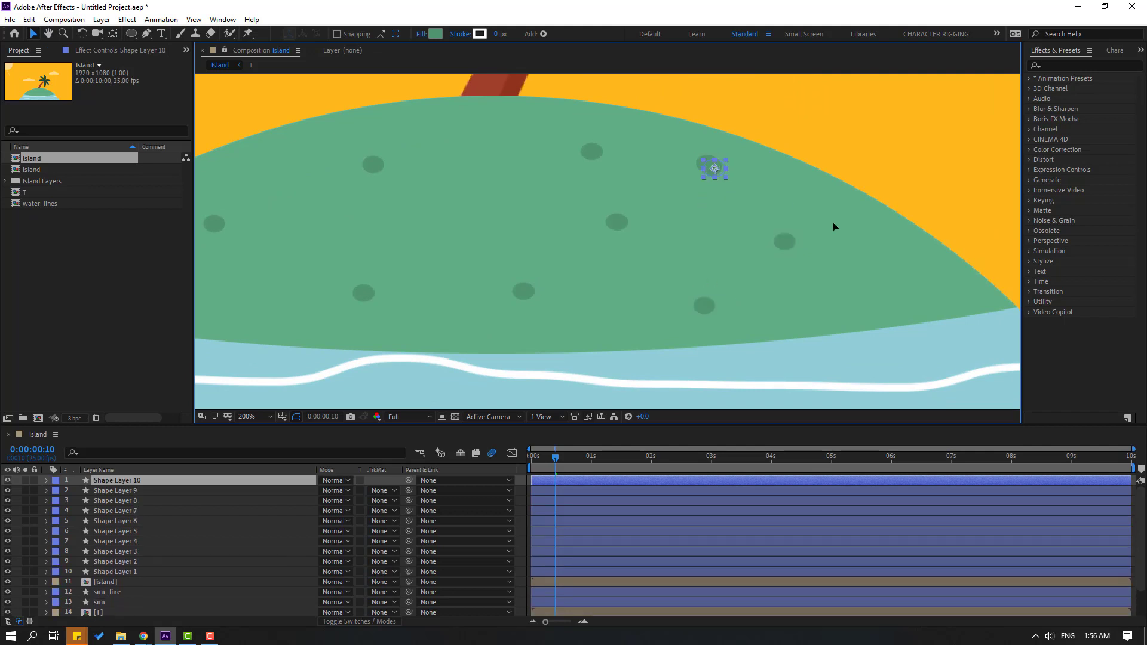
Add six more ellipse copies, filling the gap in the hill's middle and its left side.
{"action": "left_click_drag", "start_coordinate": [834, 227], "coordinate": [461, 230]}
{"action": "key", "text": "ctrl+d"}
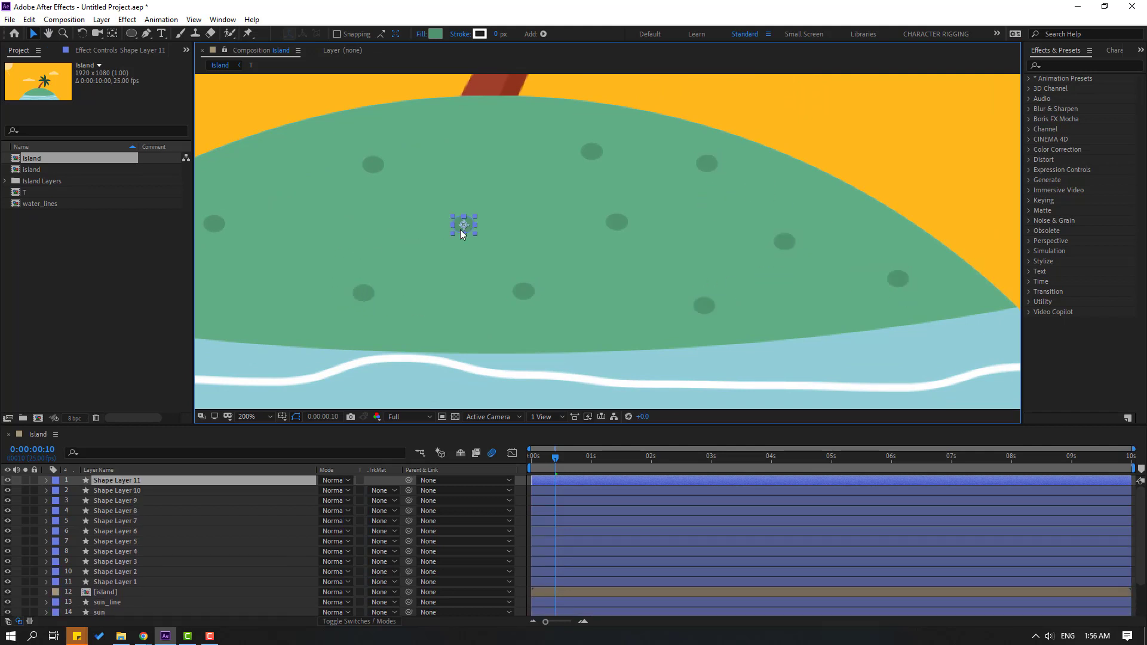
{"action": "scroll", "coordinate": [460, 229], "scroll_direction": "left", "scroll_amount": 5}
{"action": "key", "text": "ctrl+d"}
{"action": "left_click_drag", "start_coordinate": [635, 225], "coordinate": [436, 158]}
{"action": "key", "text": "ctrl+d"}
{"action": "key", "text": "ctrl+d"}
{"action": "key", "text": "ctrl+d"}
{"action": "key", "text": "ctrl+d"}
{"action": "scroll", "coordinate": [503, 259], "scroll_direction": "down", "scroll_amount": 3}
{"action": "scroll", "coordinate": [383, 311], "scroll_direction": "up", "scroll_amount": 2}
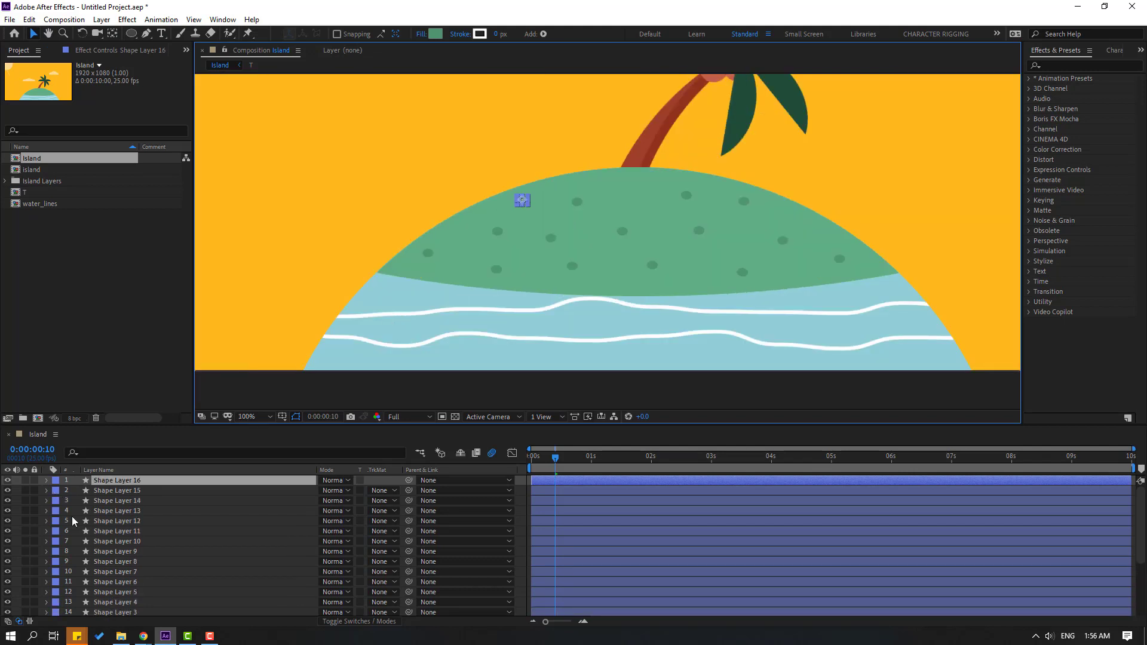
Pre-compose all sixteen ellipse shape layers into a composition named ground_objects and return to the Island composition.
{"action": "scroll", "coordinate": [145, 568], "scroll_direction": "down", "scroll_amount": 2}
{"action": "left_click", "coordinate": [124, 571], "text": "shift"}
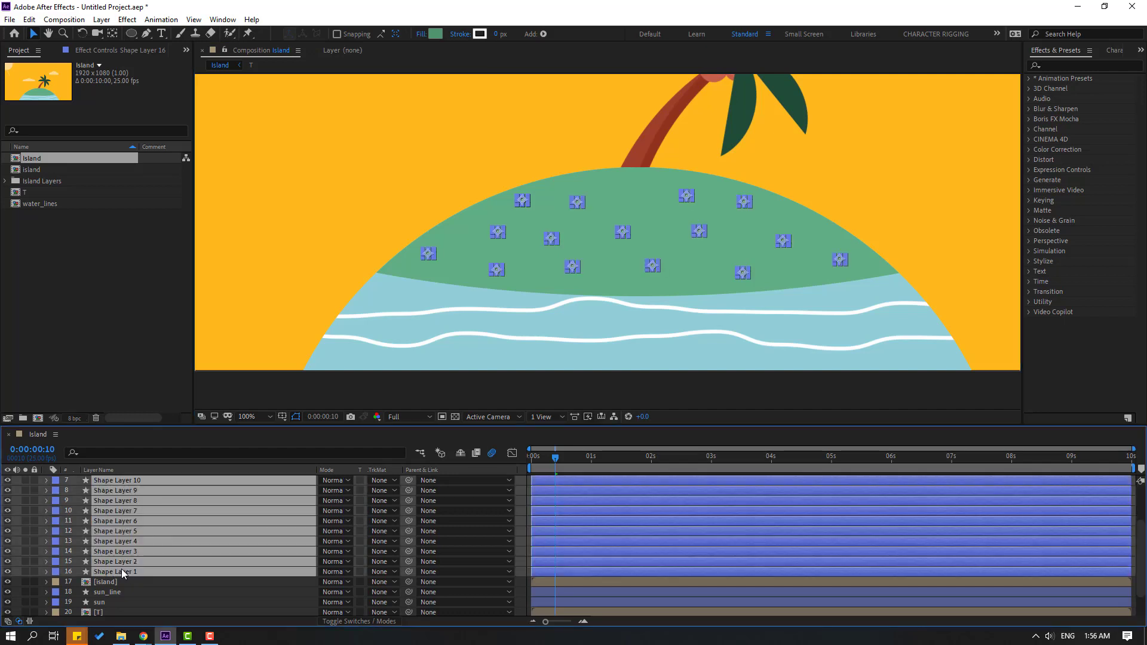
{"action": "right_click", "coordinate": [127, 519]}
{"action": "left_click", "coordinate": [148, 470]}
{"action": "type", "text": "ground_objects"}
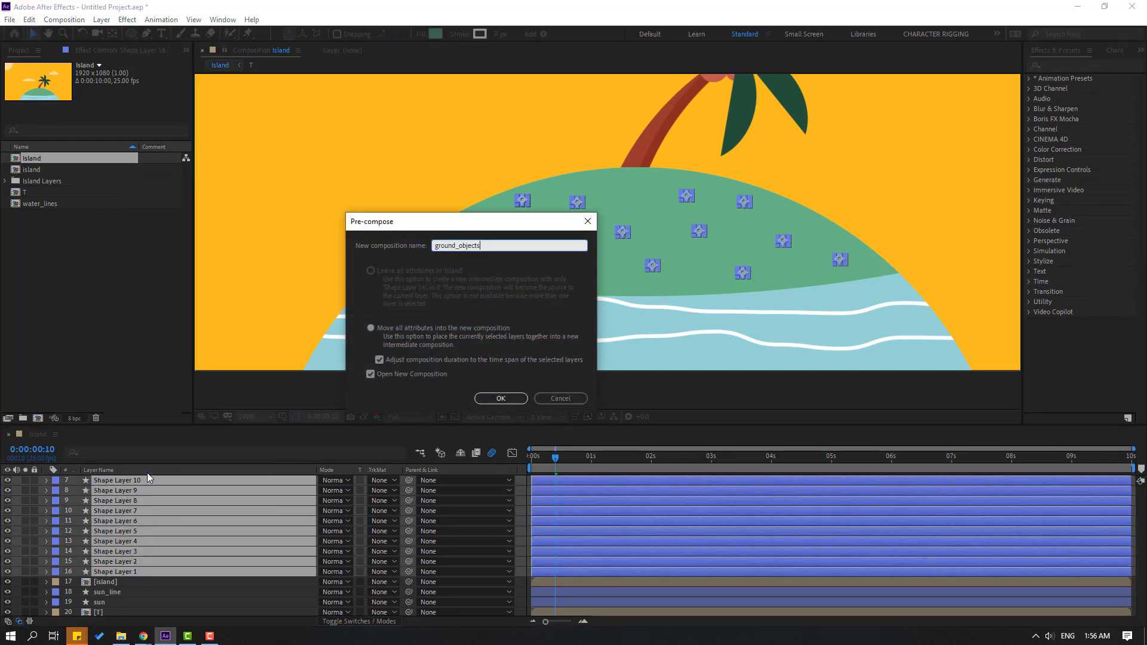
{"action": "left_click", "coordinate": [500, 398]}
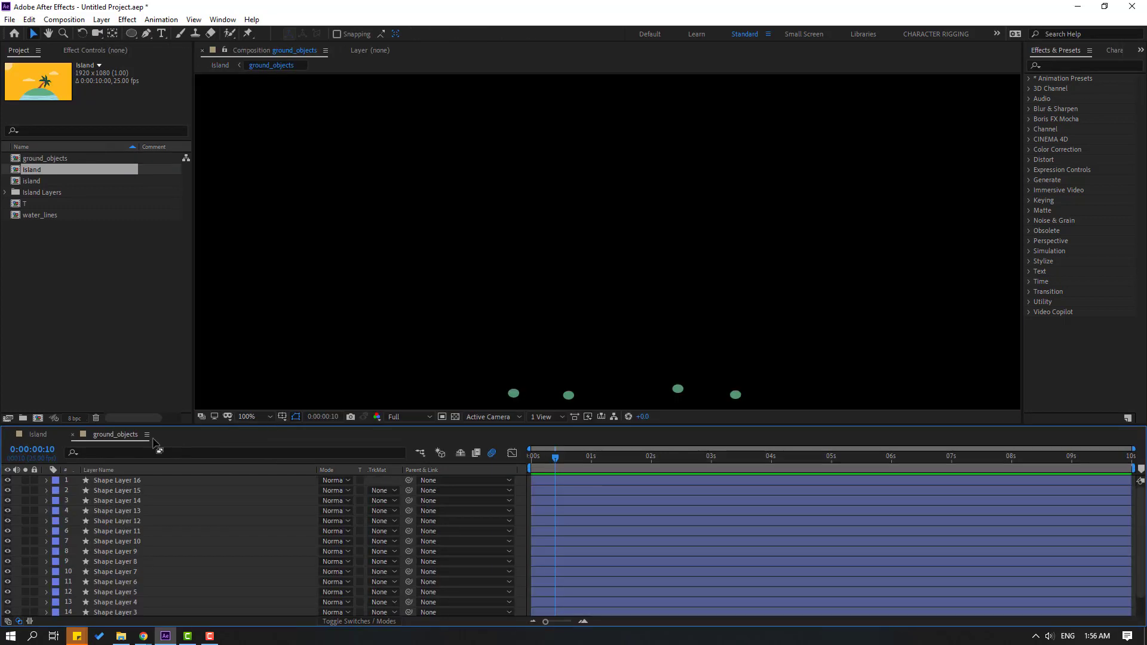
{"action": "left_click", "coordinate": [73, 435]}
Preview the Island animation with the whole frame in view, then deselect the layers.
{"action": "left_click", "coordinate": [262, 416]}
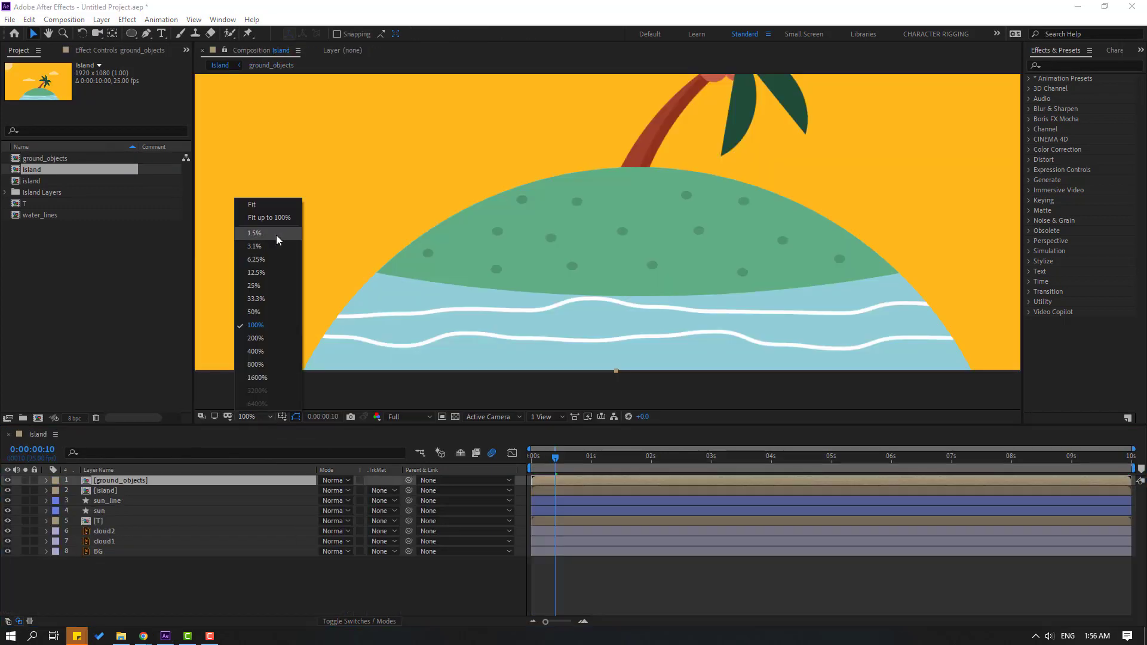
{"action": "left_click", "coordinate": [277, 218]}
{"action": "key", "text": "space"}
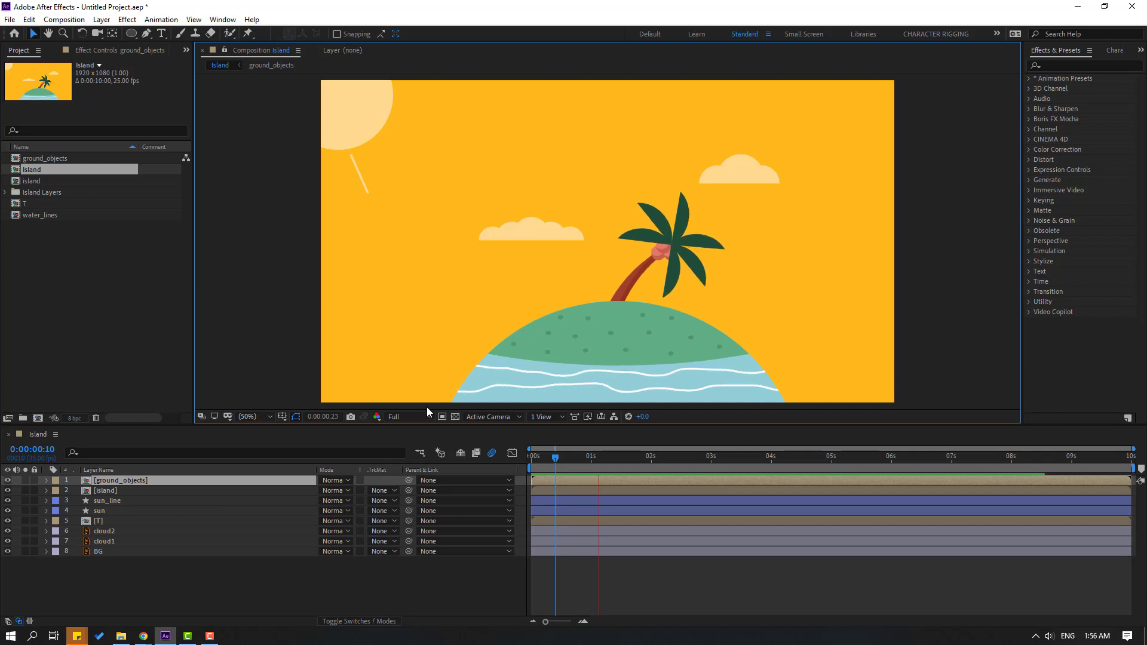
{"action": "key", "text": "space"}
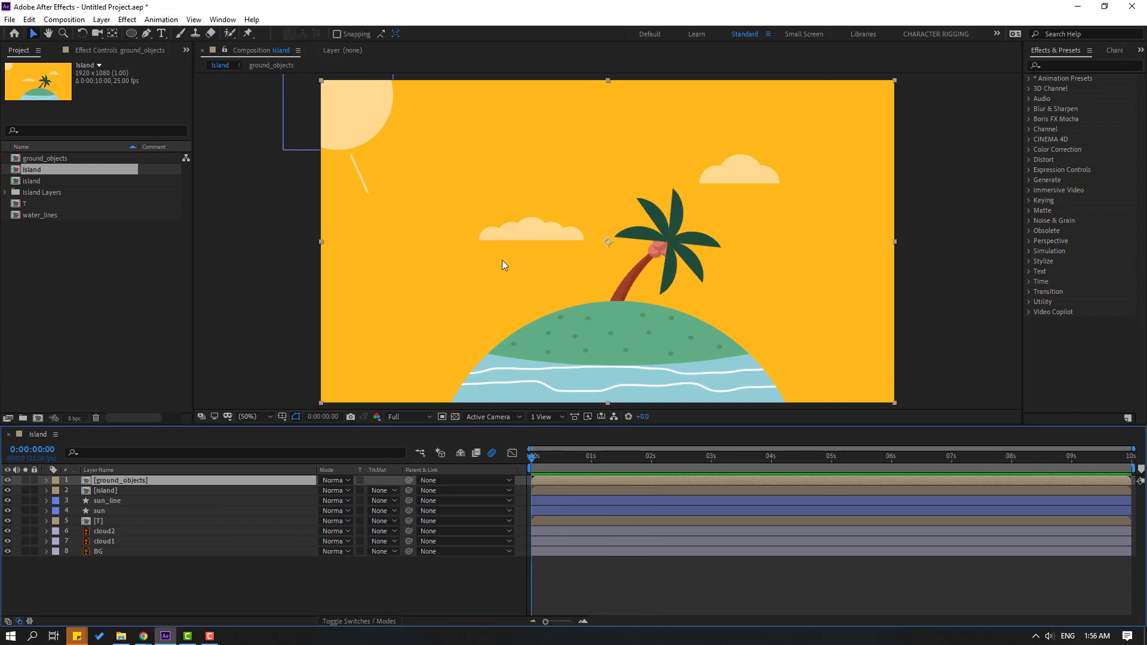
{"action": "left_click", "coordinate": [207, 609]}
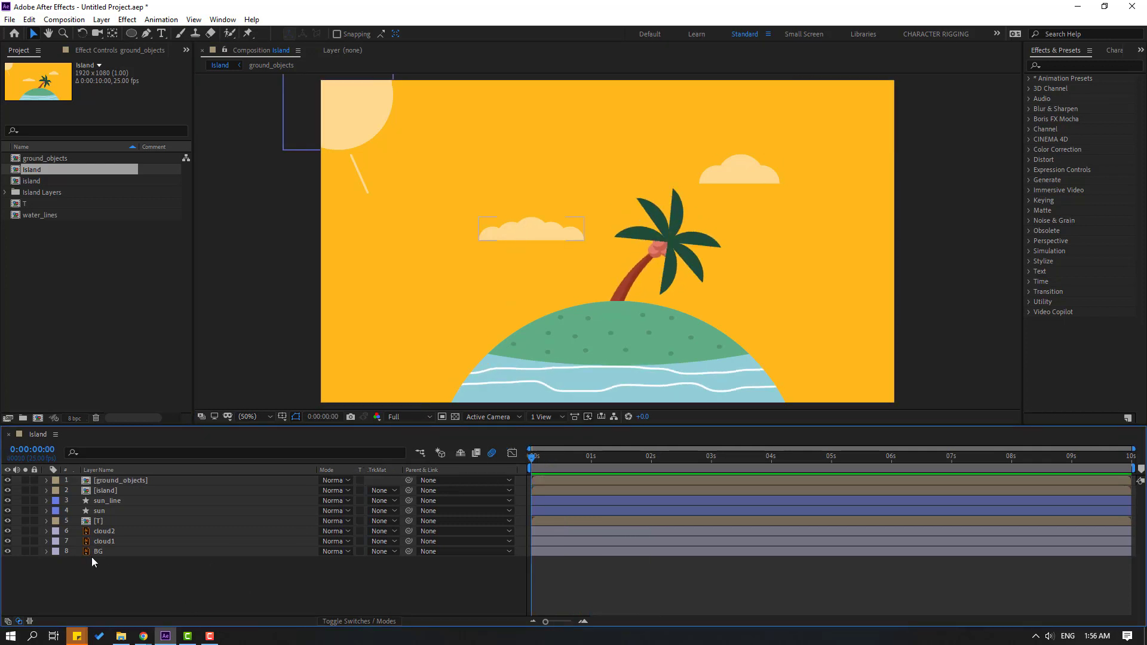
Set starting Position keyframes on the cloud1 and cloud2 layers at 0:00:00:00.
{"action": "left_click", "coordinate": [96, 535]}
{"action": "left_click", "coordinate": [114, 539], "text": "ctrl"}
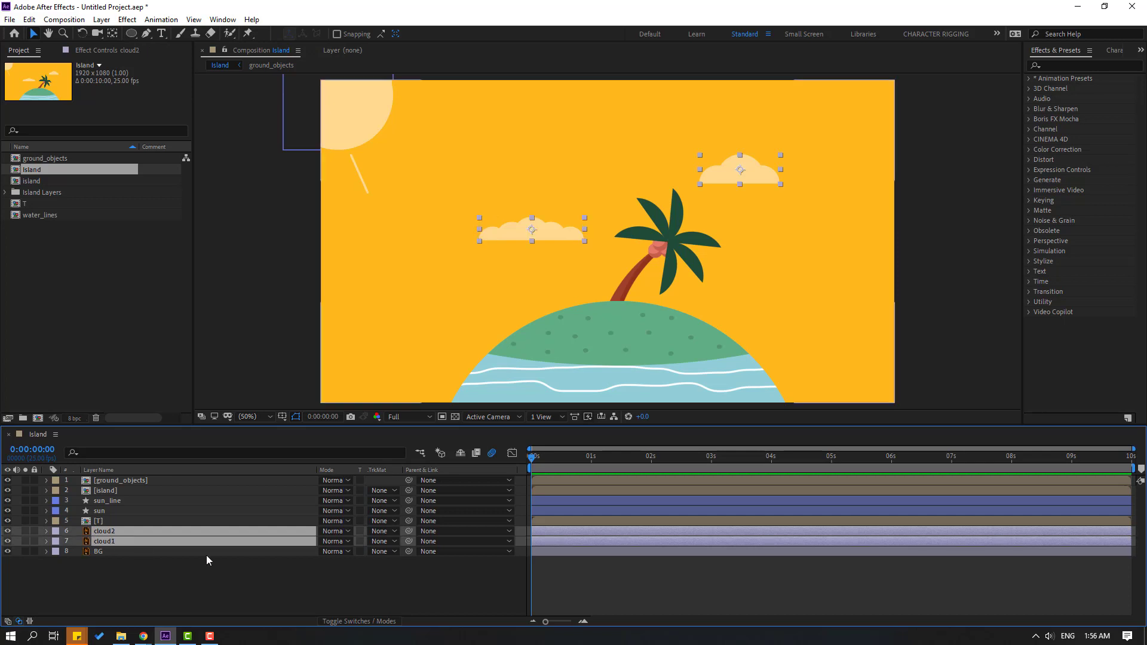
{"action": "key", "text": "p"}
{"action": "left_click", "coordinate": [76, 541]}
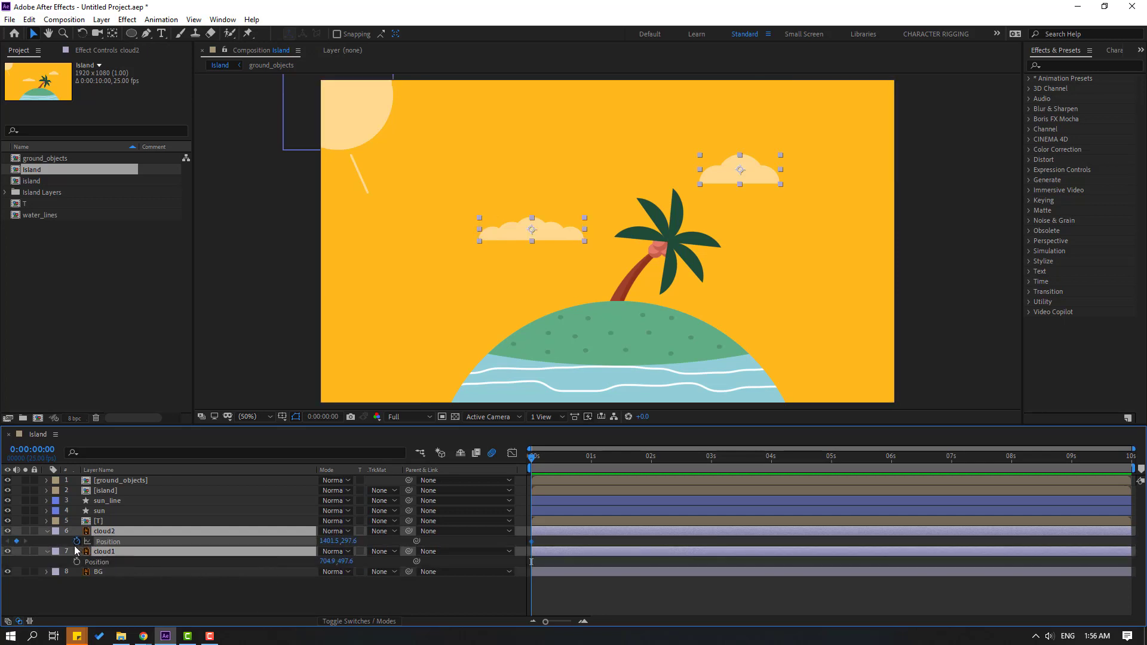
At 0:00:09:24, shift cloud2 horizontally to X 1136.5 and cloud1 to X 948.9.
{"action": "left_click_drag", "start_coordinate": [823, 453], "coordinate": [1132, 464]}
{"action": "left_click", "coordinate": [421, 596]}
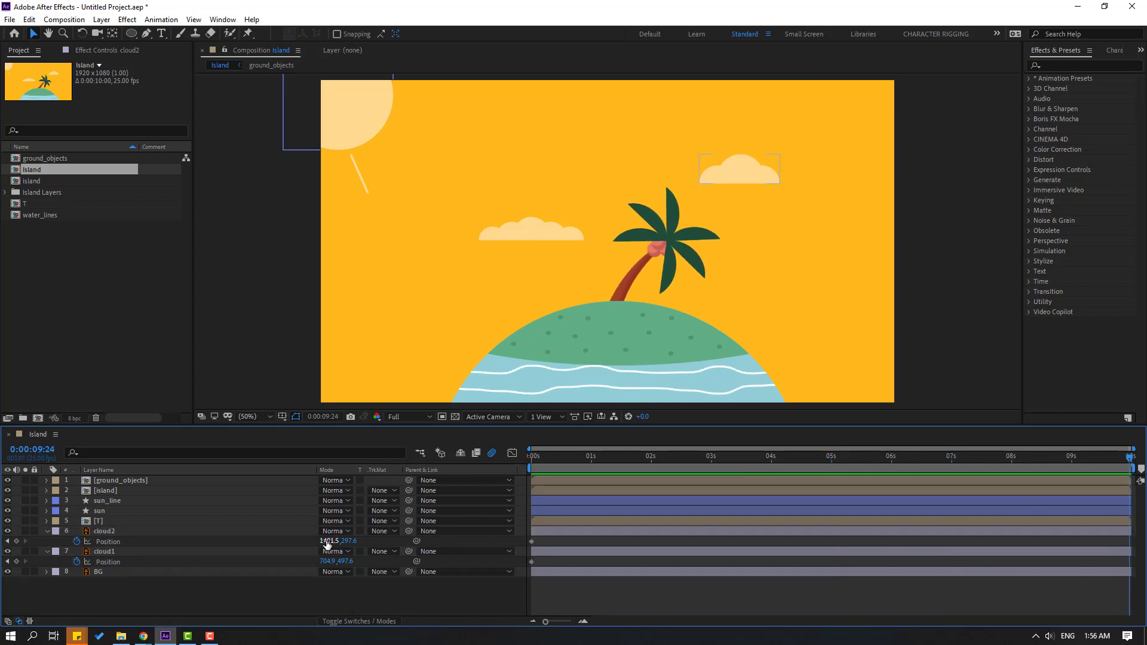
{"action": "left_click_drag", "start_coordinate": [327, 542], "coordinate": [169, 541]}
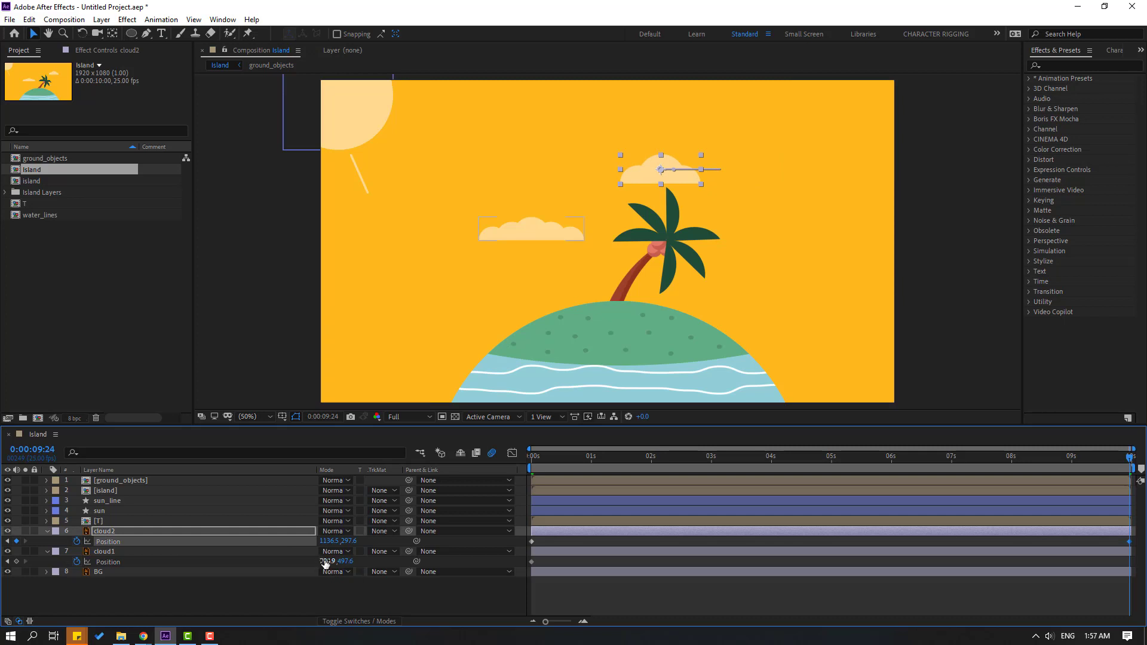
{"action": "left_click_drag", "start_coordinate": [326, 561], "coordinate": [474, 562]}
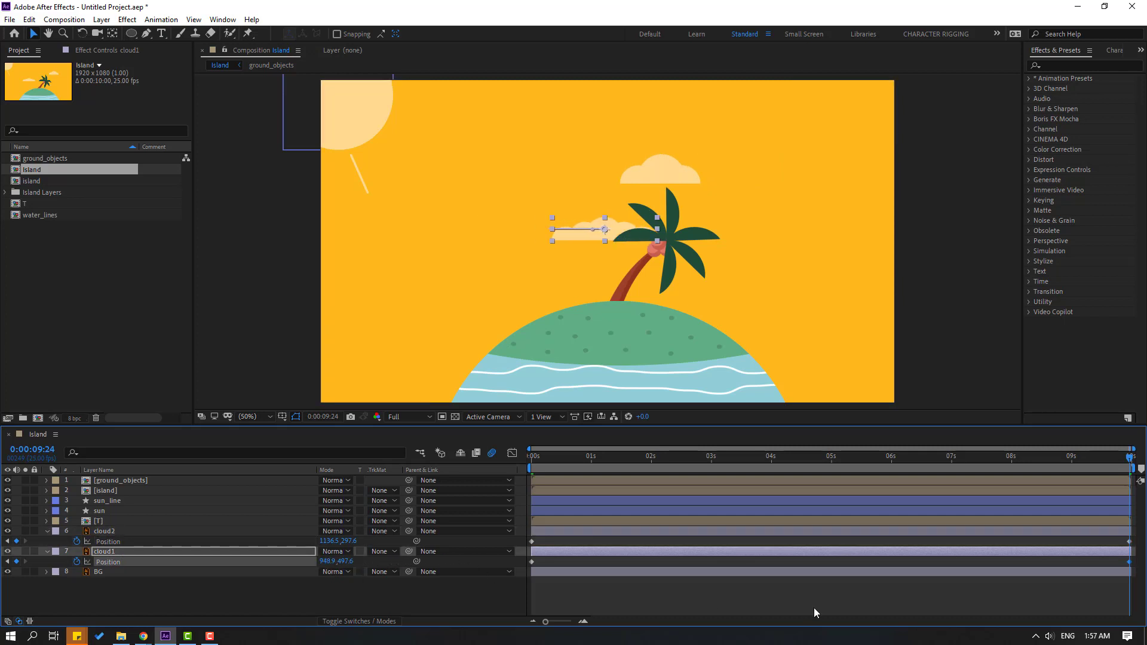
Preview the drifting clouds and collapse both cloud layers.
{"action": "key", "text": "space"}
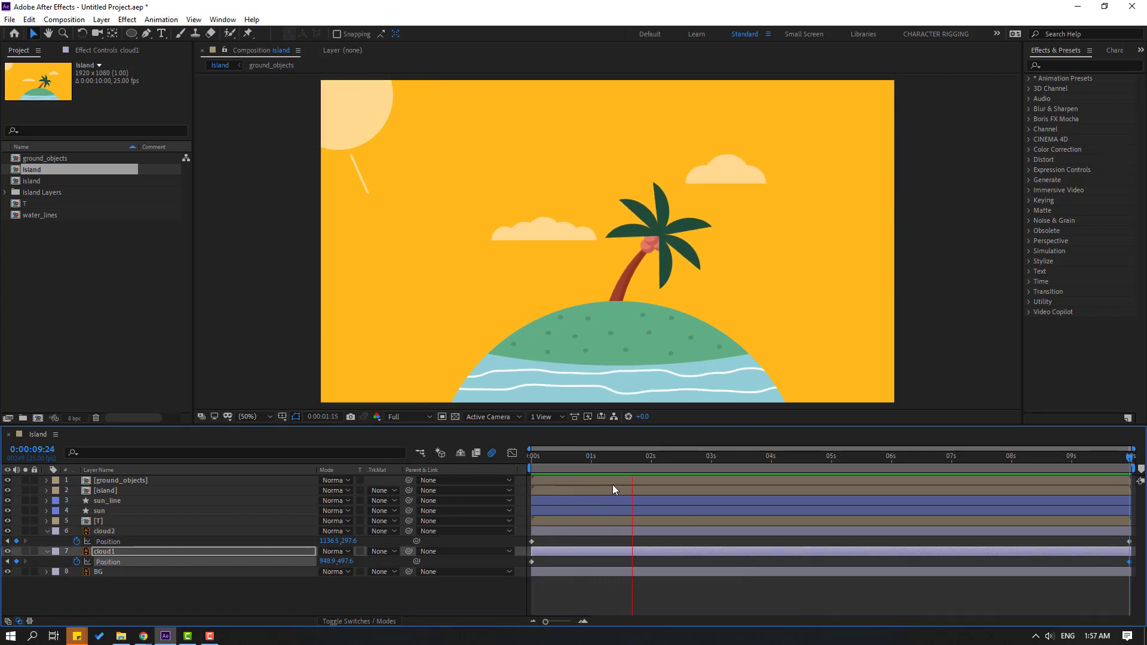
{"action": "key", "text": "space"}
{"action": "left_click", "coordinate": [47, 531]}
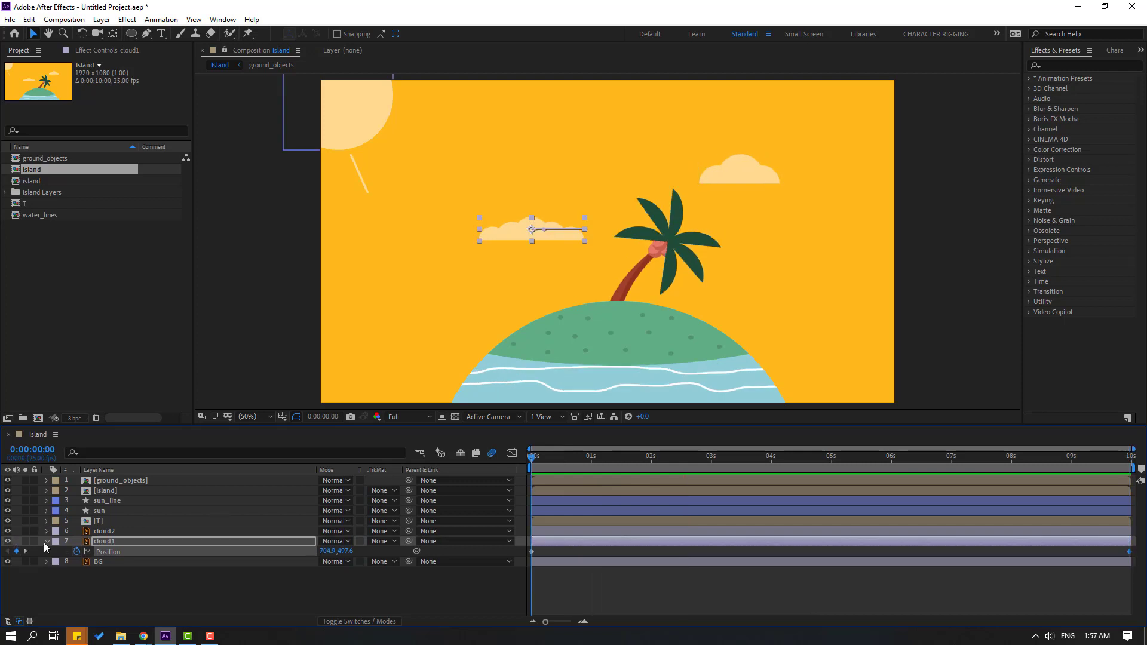
{"action": "left_click", "coordinate": [47, 542]}
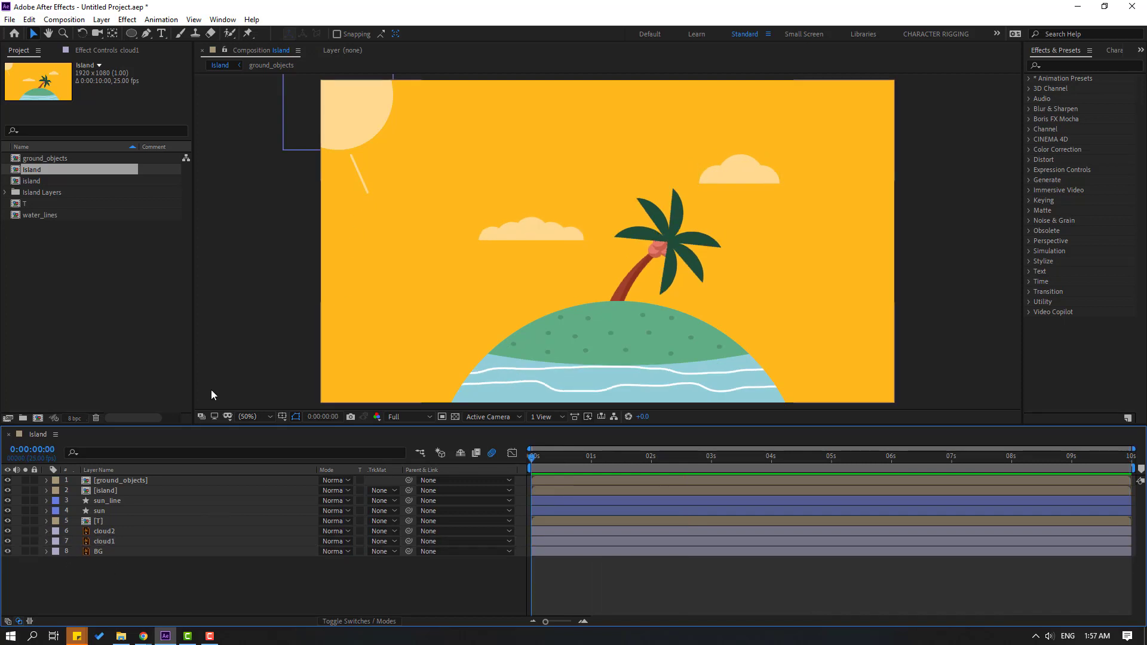
Add Trim Paths to the sun_line shape layer beside the sun.
{"action": "left_click", "coordinate": [107, 502]}
{"action": "key", "text": "period"}
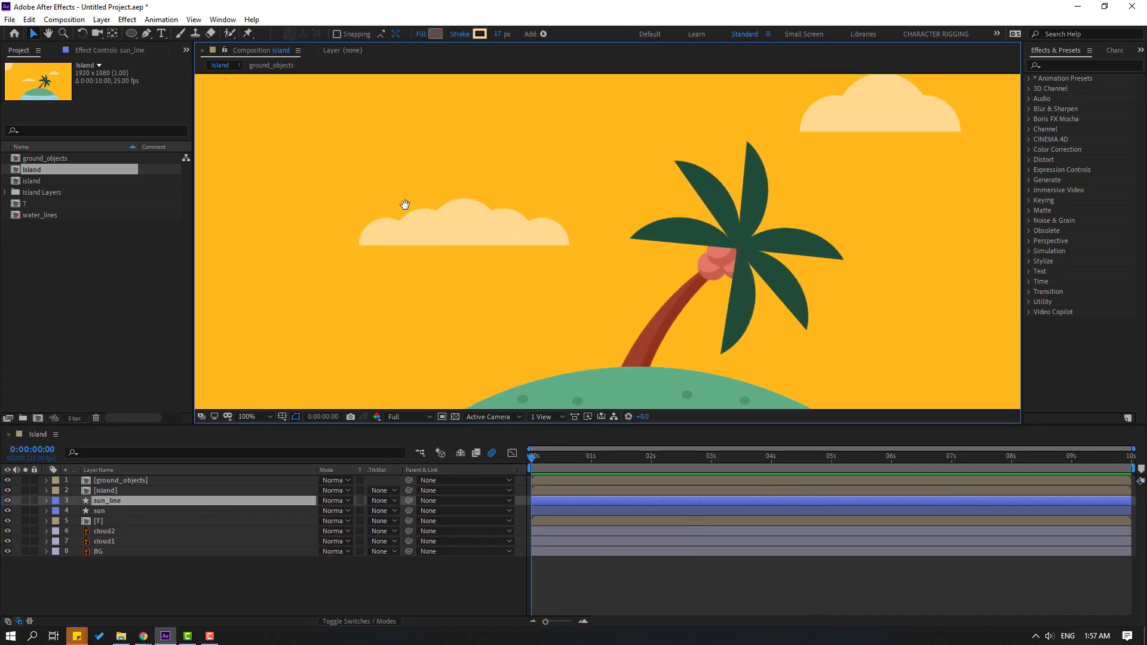
{"action": "left_click_drag", "start_coordinate": [405, 205], "coordinate": [651, 256]}
{"action": "left_click", "coordinate": [543, 33]}
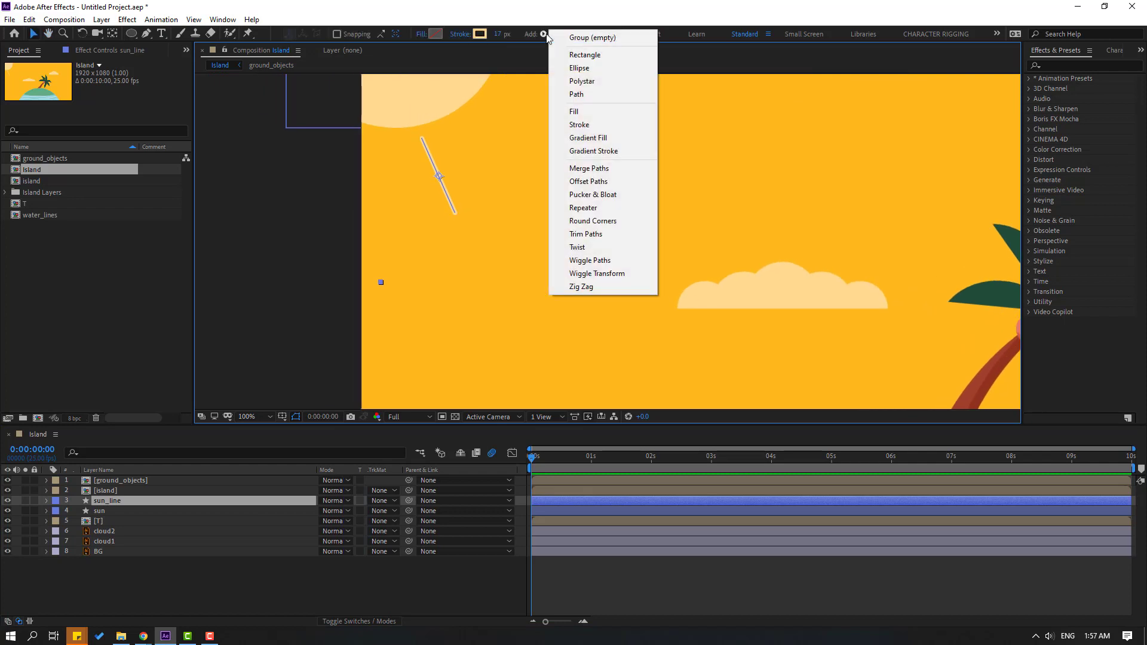
{"action": "left_click", "coordinate": [596, 235]}
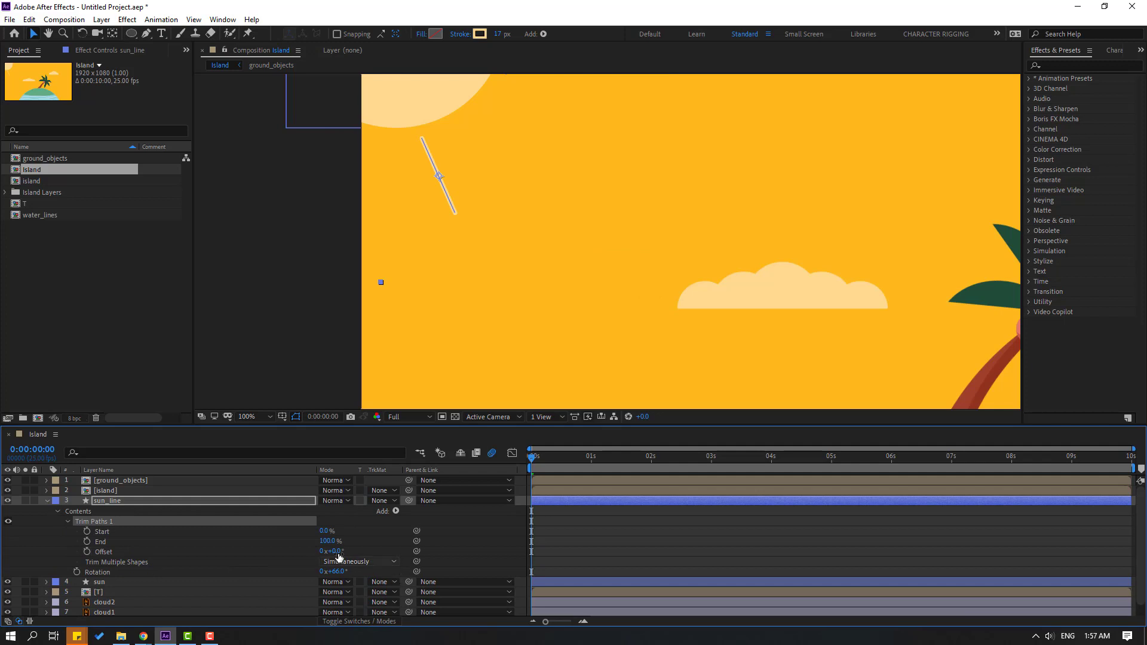
Keyframe sun_line's Trim Paths End from 0% at 0:00:00:00 to 100% at 0:00:00:10.
{"action": "left_click_drag", "start_coordinate": [325, 540], "coordinate": [306, 542]}
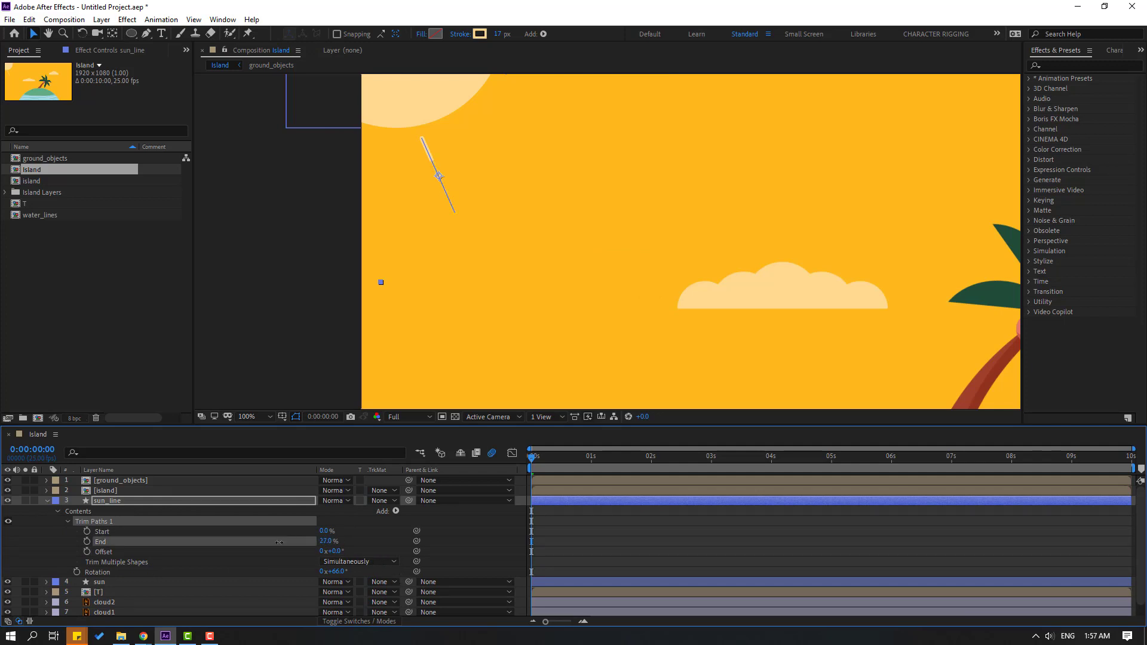
{"action": "left_click", "coordinate": [86, 542]}
{"action": "key", "text": "shift+Page_Down"}
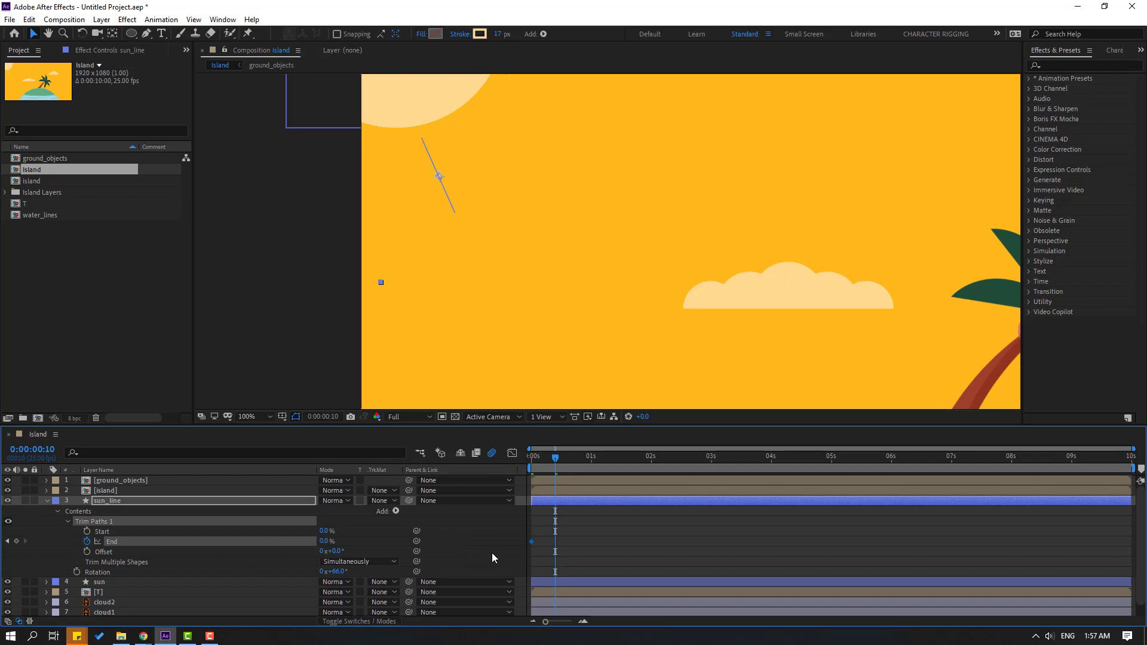
{"action": "left_click", "coordinate": [324, 542]}
{"action": "key", "text": "Return"}
Keyframe sun_line's Trim Paths Start at 0% midway between the End keyframes and at 100% at 0:00:00:15.
{"action": "mouse_move", "coordinate": [555, 465]}
{"action": "left_mouse_down"}
{"action": "mouse_move", "coordinate": [545, 465]}
{"action": "mouse_move", "coordinate": [568, 464]}
{"action": "left_mouse_up"}
{"action": "left_click", "coordinate": [87, 531]}
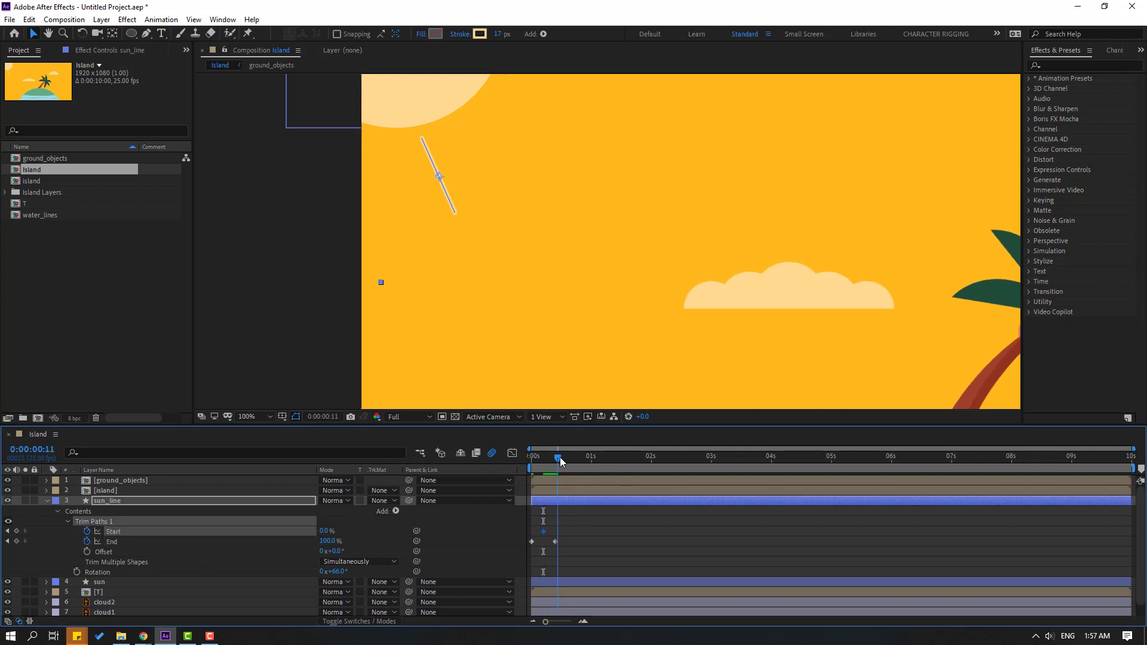
{"action": "left_click", "coordinate": [327, 531]}
{"action": "type", "text": "10"}
Apply Easy Ease to all Start and End keyframes of sun_line, preview the ray and collapse the layer.
{"action": "left_click_drag", "start_coordinate": [587, 533], "coordinate": [531, 542]}
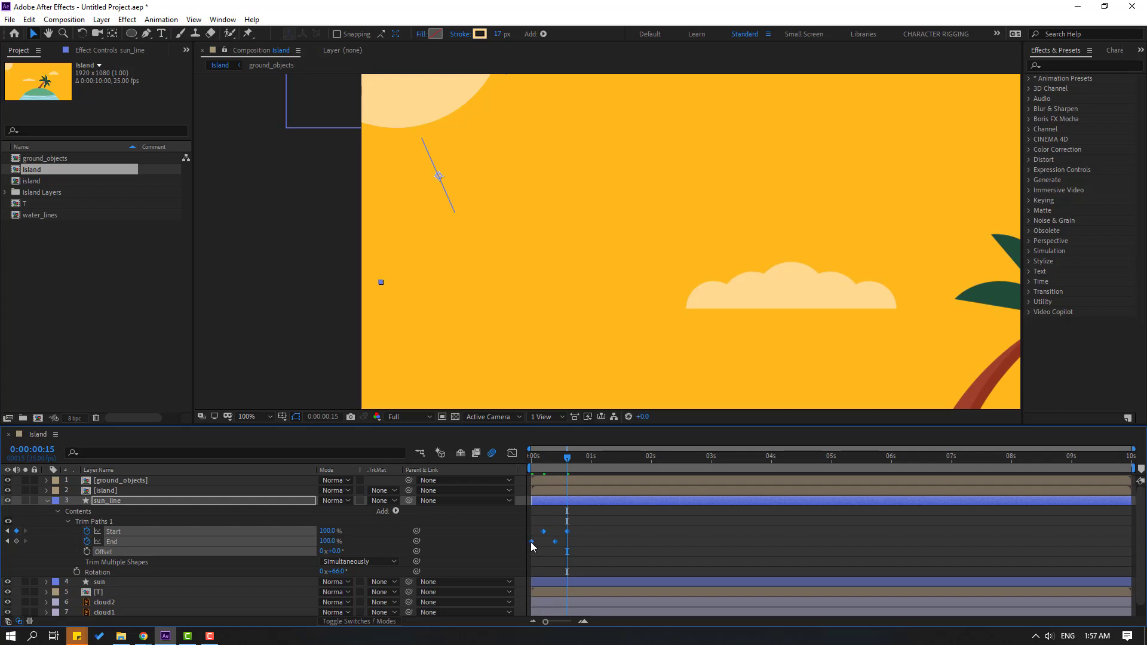
{"action": "right_click", "coordinate": [531, 542]}
{"action": "mouse_move", "coordinate": [598, 533]}
{"action": "left_click", "coordinate": [719, 459]}
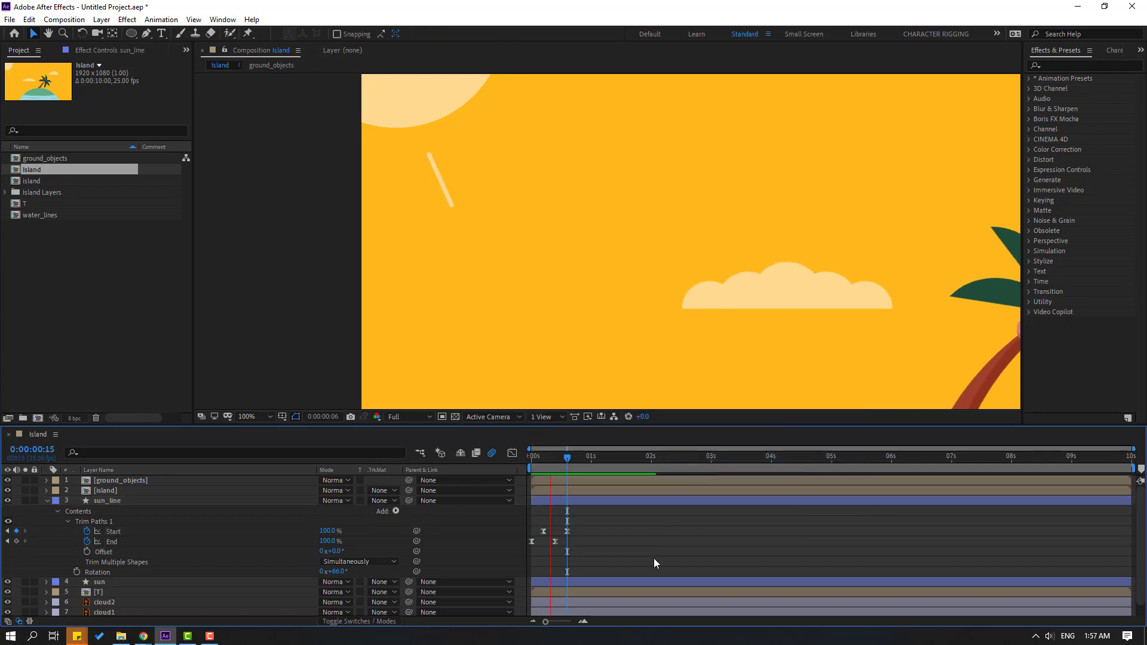
{"action": "left_click", "coordinate": [46, 501]}
Split the sun_line layer at 0:00:00:15 and delete the part after its last keyframe.
{"action": "left_click", "coordinate": [123, 503]}
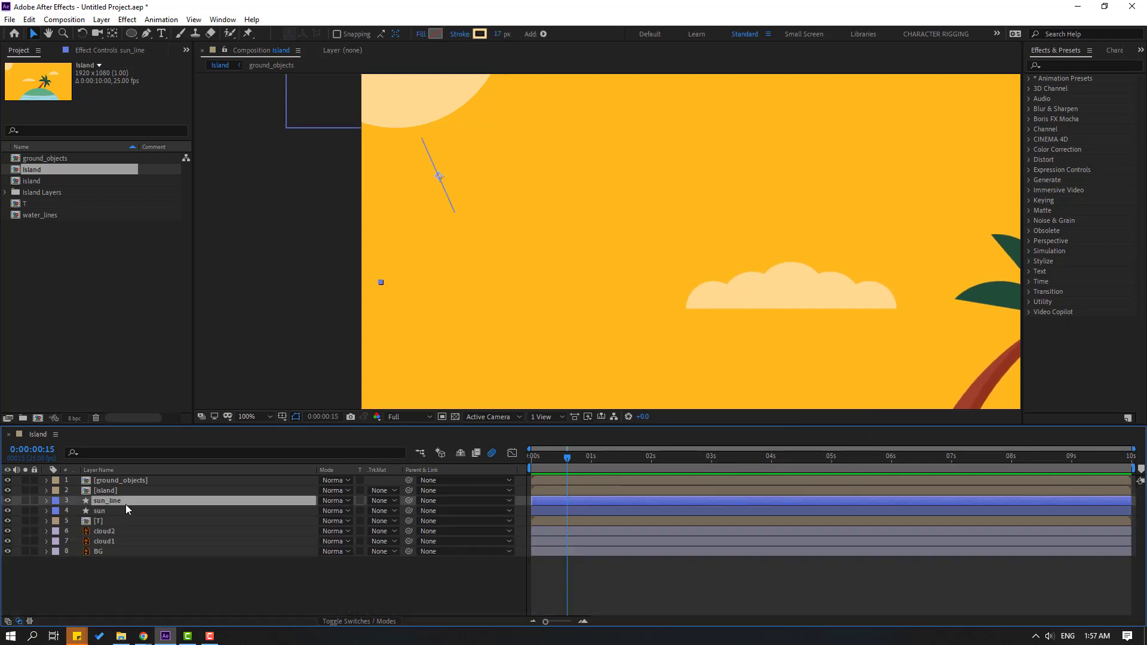
{"action": "key", "text": "u"}
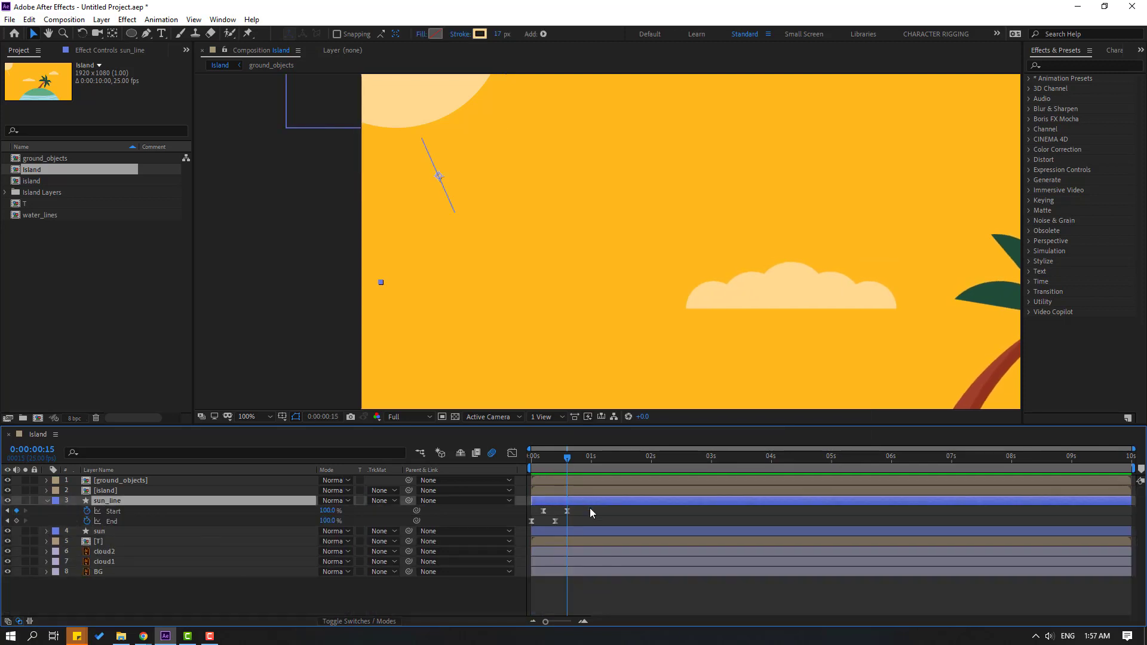
{"action": "left_click", "coordinate": [29, 19]}
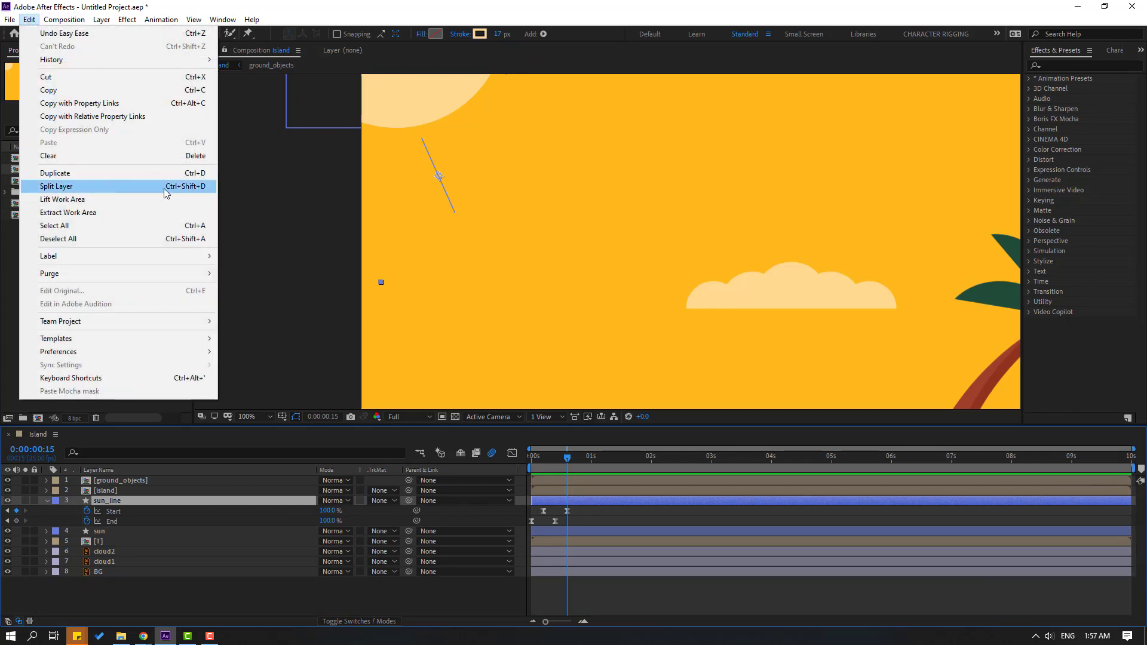
{"action": "left_click", "coordinate": [56, 187]}
{"action": "key", "text": "Delete"}
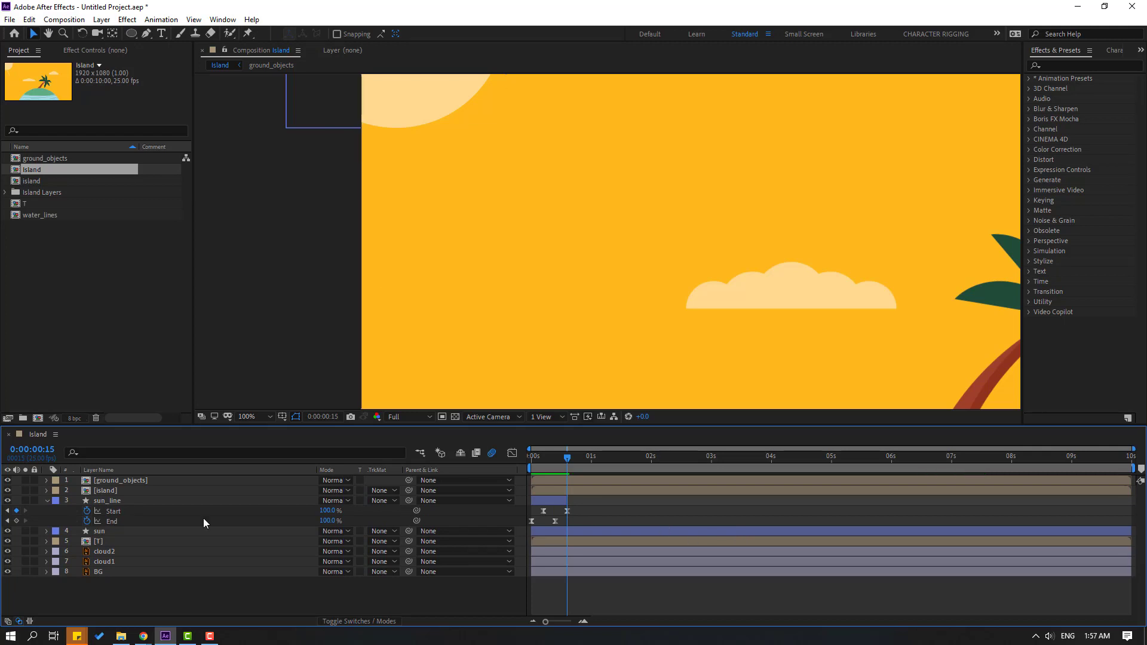
{"action": "left_click", "coordinate": [46, 501]}
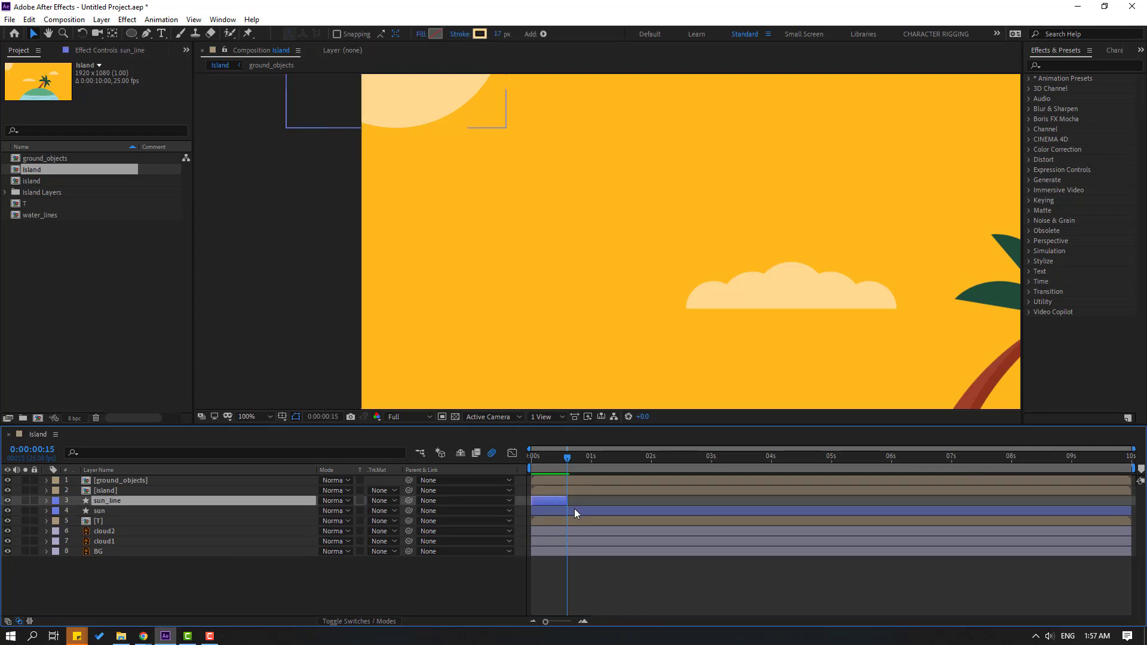
Duplicate sun_line, start the copy at 0:00:00:08 and place its ray above and right of the original along the sun's edge.
{"action": "left_click", "coordinate": [550, 455]}
{"action": "key", "text": "ctrl+d"}
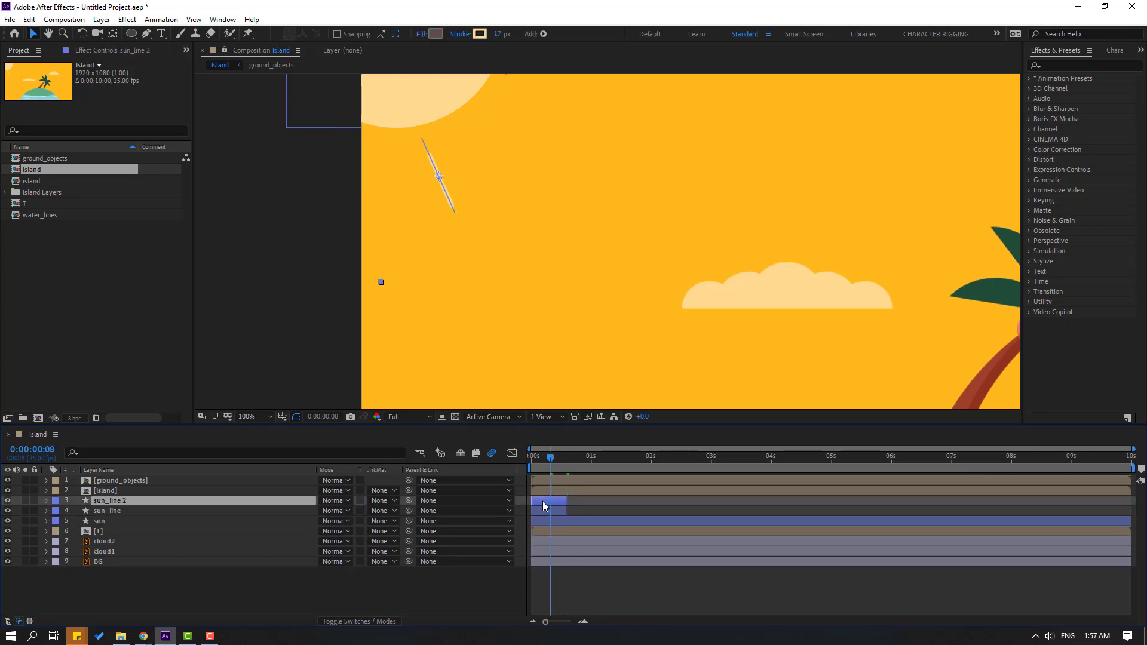
{"action": "left_click_drag", "start_coordinate": [544, 506], "coordinate": [570, 506]}
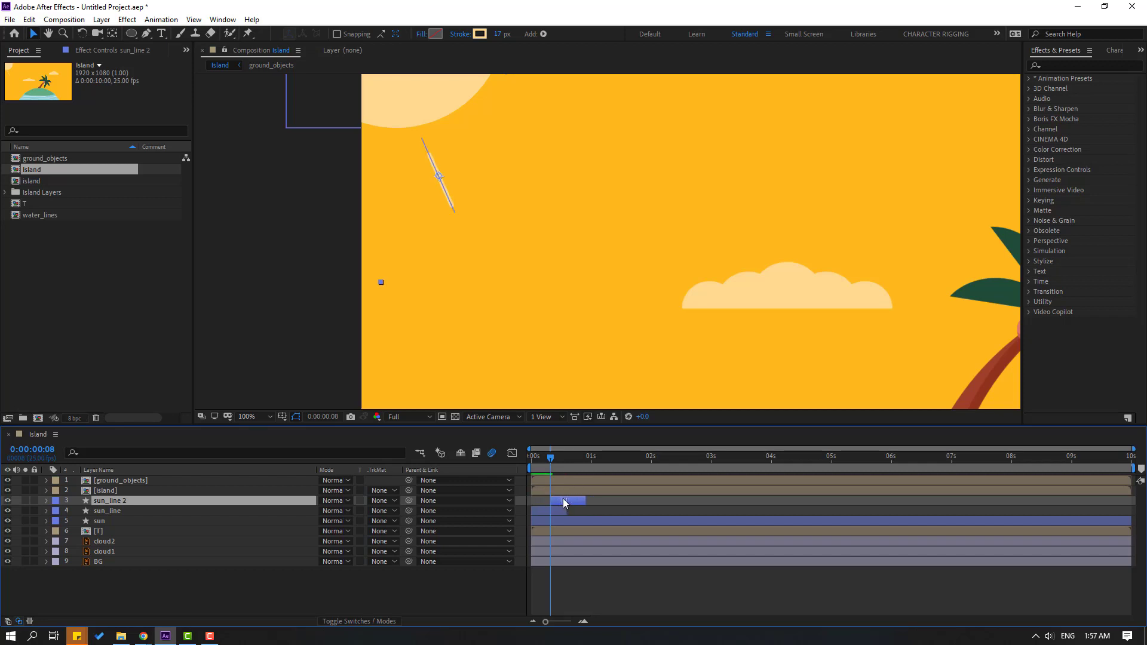
{"action": "left_click", "coordinate": [557, 457]}
{"action": "left_click_drag", "start_coordinate": [445, 176], "coordinate": [486, 156]}
{"action": "key", "text": "space"}
{"action": "left_click_drag", "start_coordinate": [594, 272], "coordinate": [549, 334]}
Duplicate sun_line 2, start the new copy slightly later and move its ray farther up around the sun.
{"action": "key", "text": "ctrl+d"}
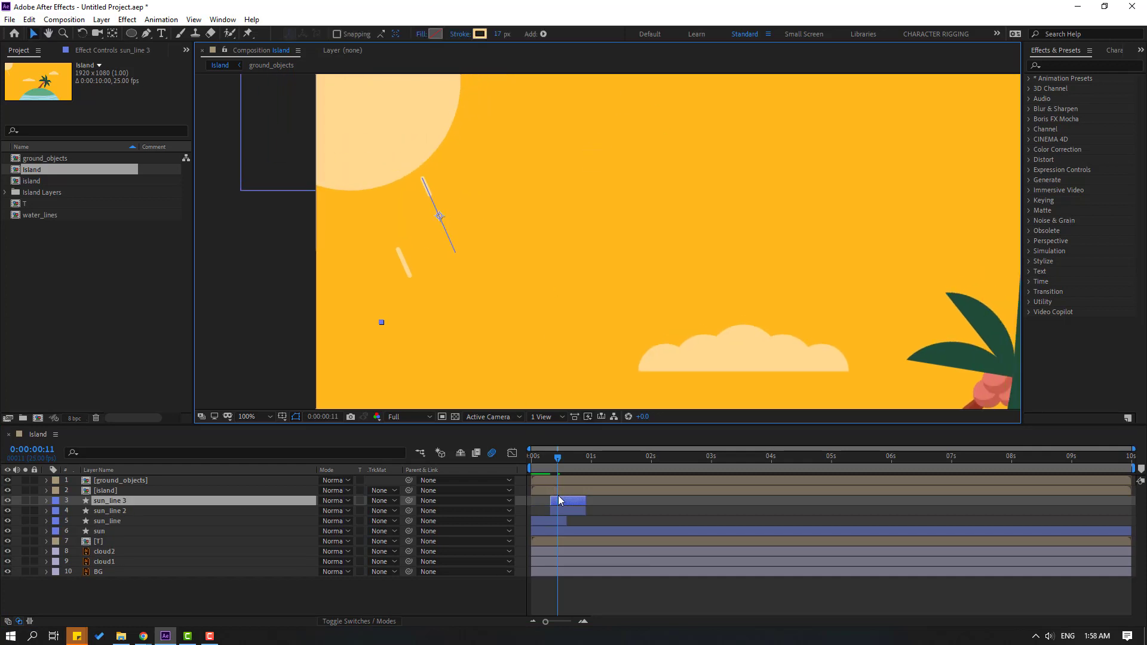
{"action": "left_click_drag", "start_coordinate": [566, 502], "coordinate": [575, 504]}
{"action": "left_click", "coordinate": [574, 457]}
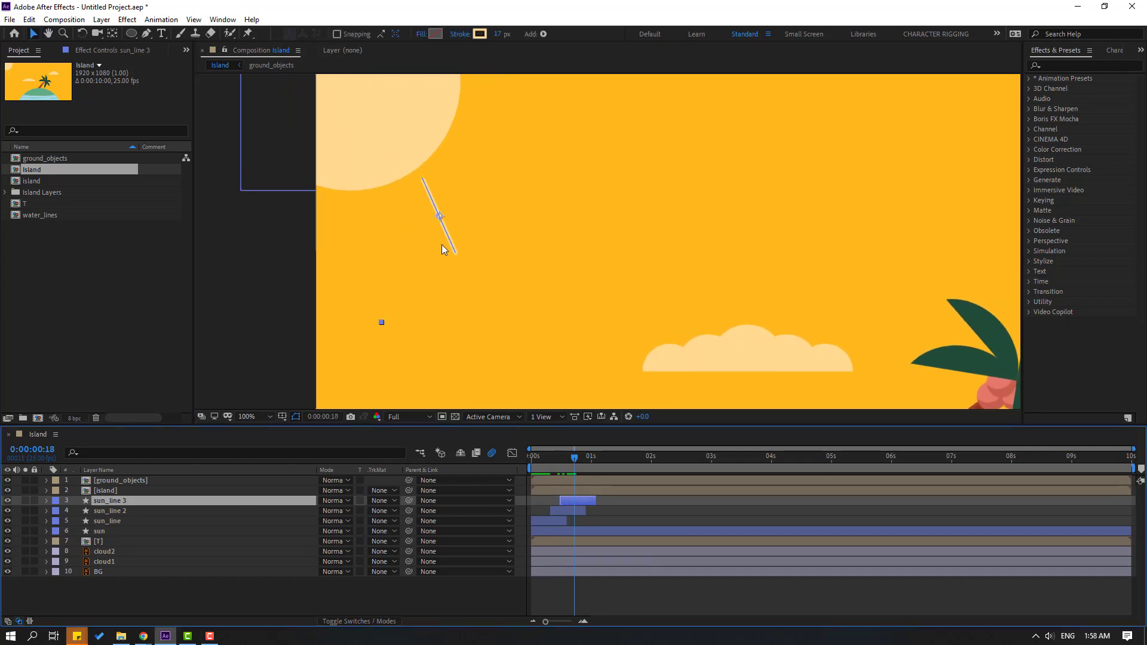
{"action": "left_click_drag", "start_coordinate": [441, 220], "coordinate": [489, 174]}
{"action": "key", "text": "space"}
{"action": "left_click_drag", "start_coordinate": [558, 156], "coordinate": [517, 237]}
Duplicate sun_line 3, move the new ray farther up the sun's right side and rotate it to 27°.
{"action": "key", "text": "ctrl+d"}
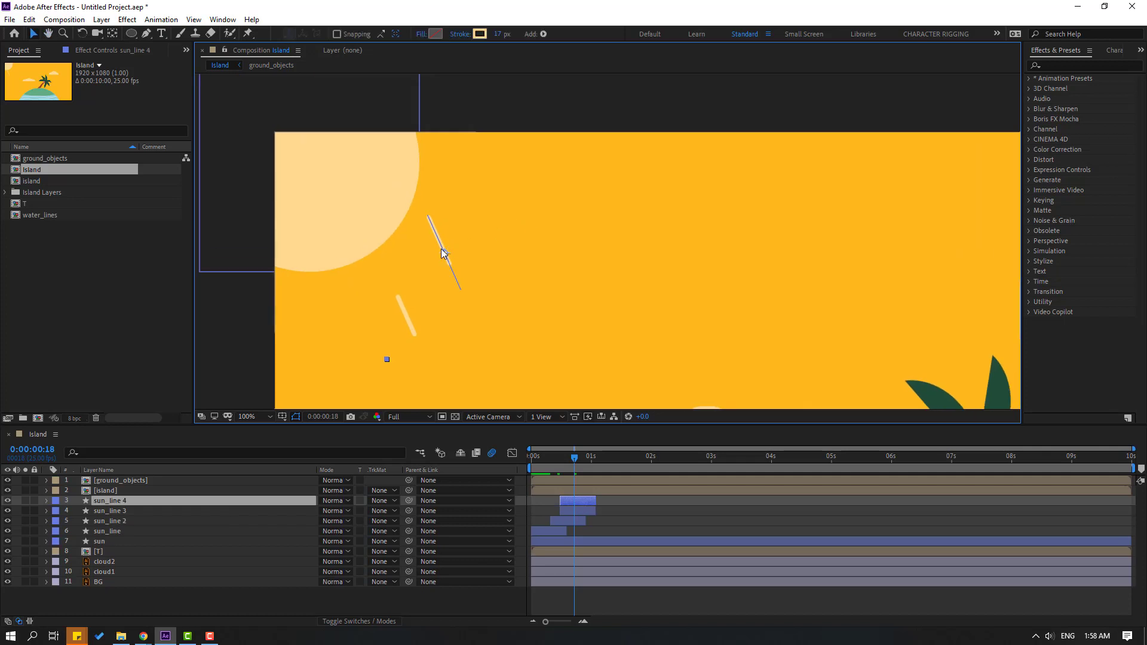
{"action": "left_click_drag", "start_coordinate": [443, 254], "coordinate": [491, 164]}
{"action": "key", "text": "r"}
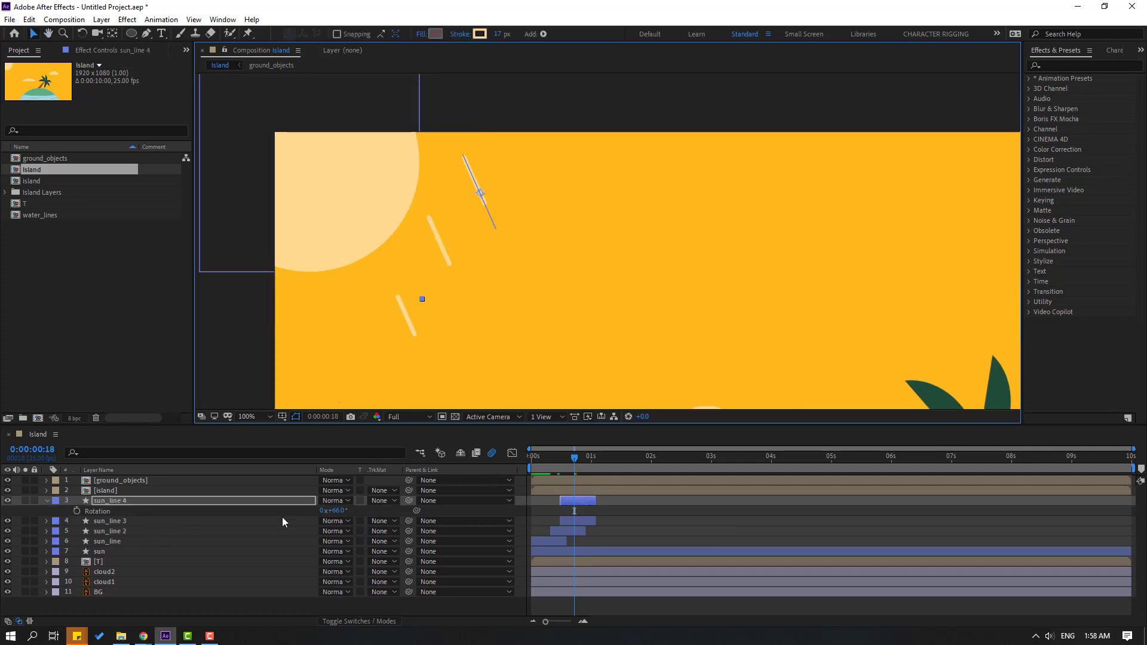
{"action": "left_click_drag", "start_coordinate": [341, 515], "coordinate": [389, 291]}
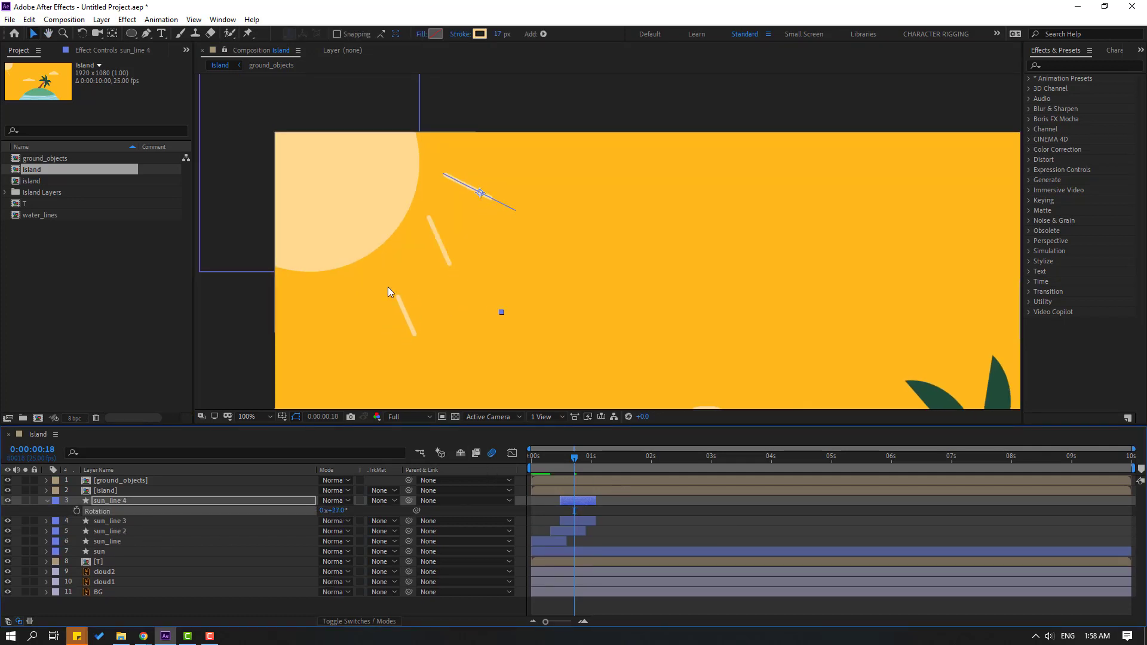
Nudge the sun_line 4 ray slightly up and stagger sun_line 2, sun_line 3 and sun_line 4 in time.
{"action": "left_click_drag", "start_coordinate": [485, 199], "coordinate": [492, 193]}
{"action": "mouse_move", "coordinate": [583, 502]}
{"action": "left_mouse_down"}
{"action": "mouse_move", "coordinate": [558, 531]}
{"action": "mouse_move", "coordinate": [572, 521]}
{"action": "left_mouse_up"}
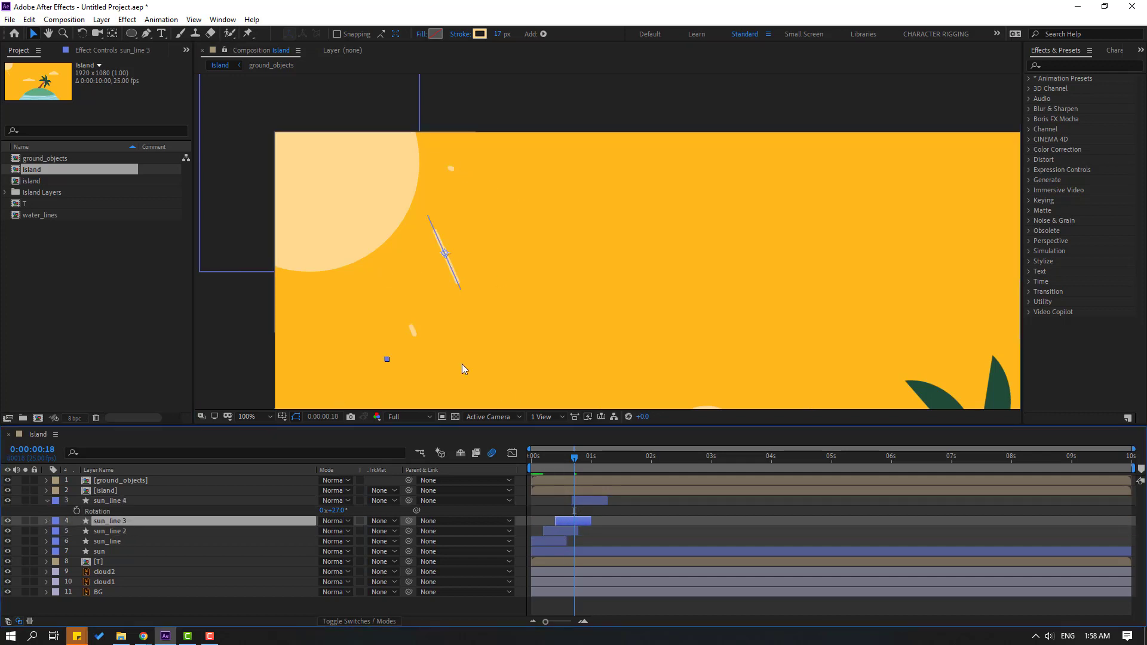
Rotate sun_line 3 to 37° and sun_line 2 to 51° so their rays point outward from the sun.
{"action": "key", "text": "r"}
{"action": "left_click_drag", "start_coordinate": [348, 531], "coordinate": [320, 532]}
{"action": "left_click_drag", "start_coordinate": [542, 458], "coordinate": [567, 458]}
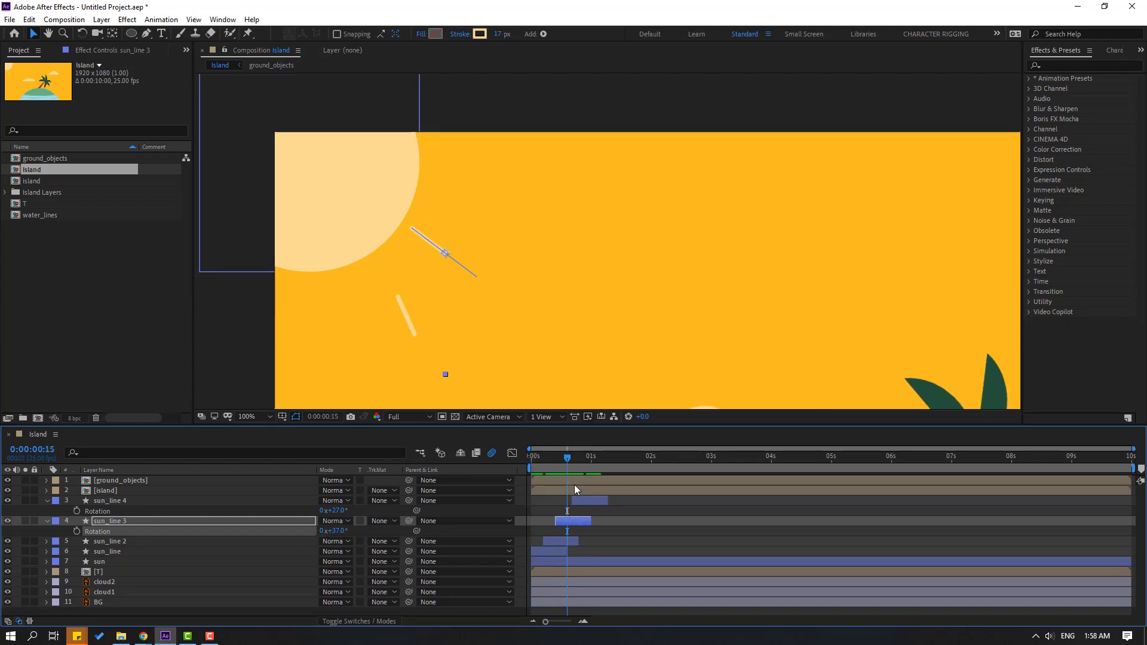
{"action": "left_click", "coordinate": [563, 542]}
{"action": "key", "text": "r"}
{"action": "left_click_drag", "start_coordinate": [339, 551], "coordinate": [325, 550]}
Preview the rays and tighten their stagger so sun_line 2, 3 and 4 start at frames 3, 7 and 11.
{"action": "left_click", "coordinate": [255, 417]}
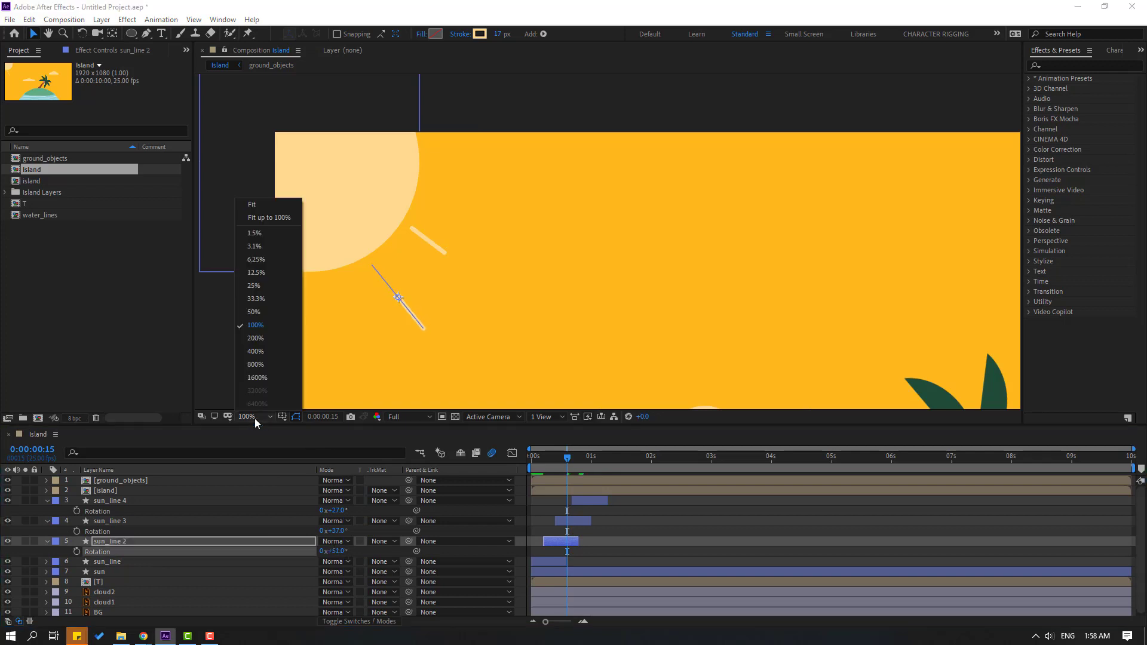
{"action": "left_click", "coordinate": [266, 217]}
{"action": "key", "text": "space"}
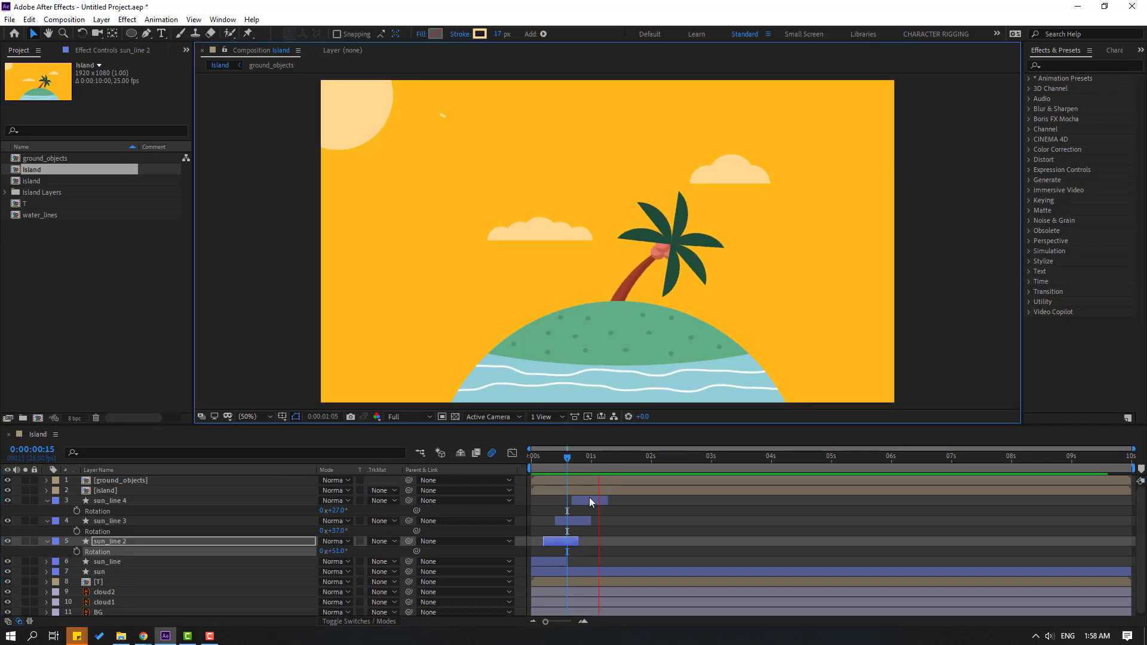
{"action": "left_click", "coordinate": [546, 467]}
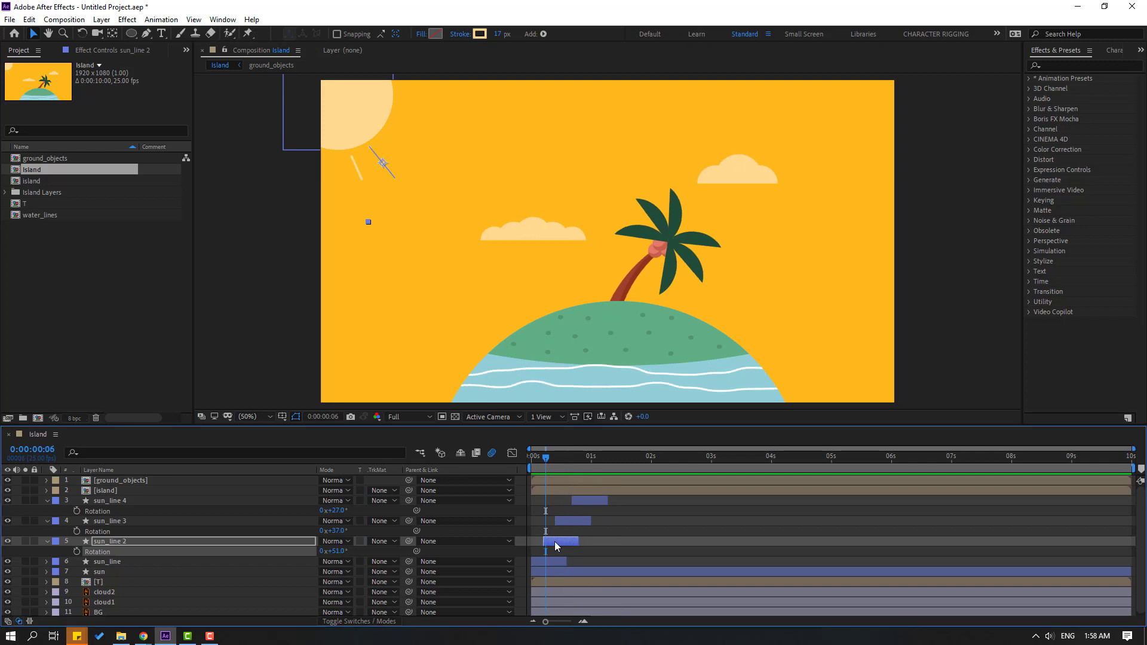
{"action": "left_click_drag", "start_coordinate": [556, 546], "coordinate": [578, 504]}
{"action": "key", "text": "space"}
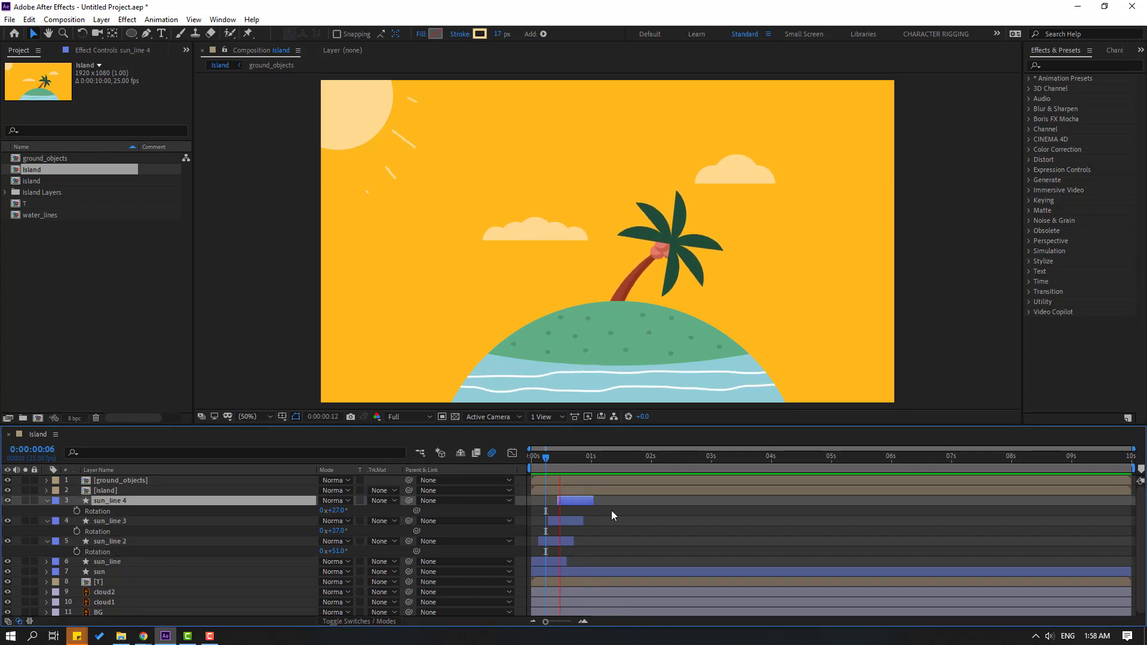
{"action": "key", "text": "space"}
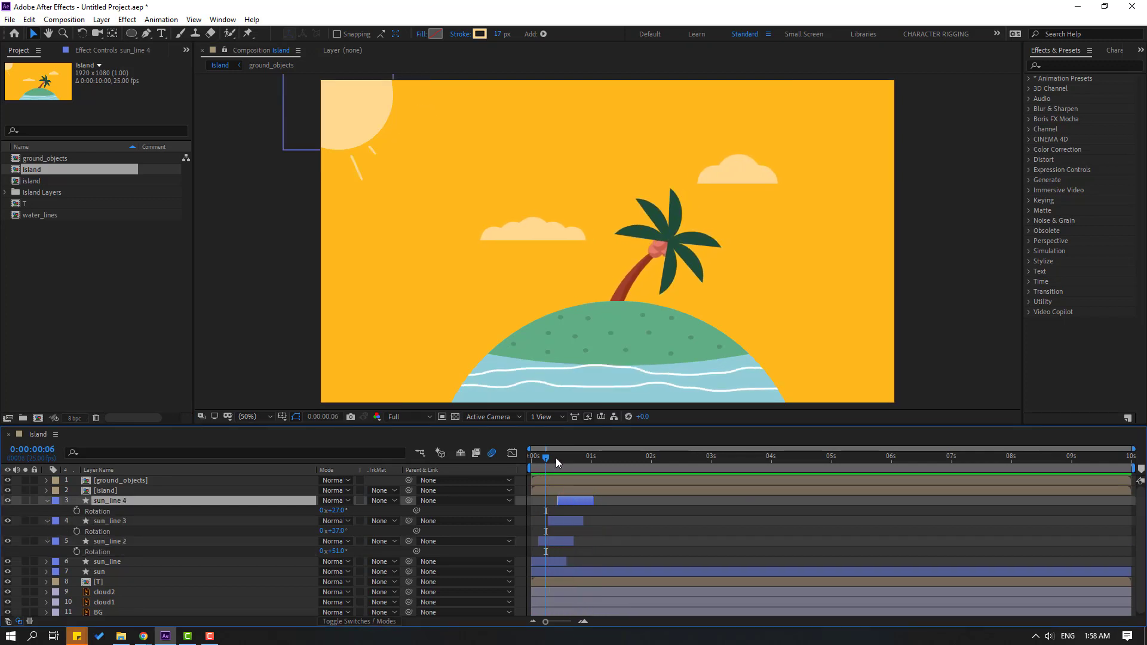
Collapse the ray layers' properties and pre-compose all four sun_line layers as sun_lines, moving all attributes into the new composition.
{"action": "left_click", "coordinate": [48, 521]}
{"action": "left_click", "coordinate": [48, 502]}
{"action": "left_click", "coordinate": [47, 521]}
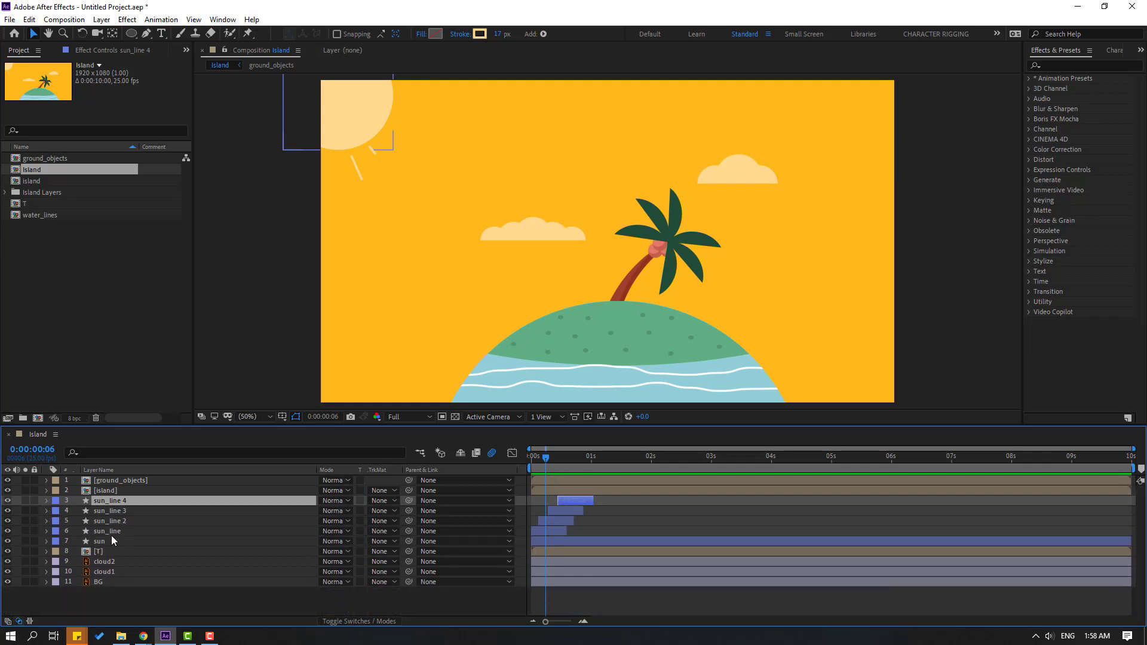
{"action": "left_click", "coordinate": [111, 532]}
{"action": "left_click", "coordinate": [120, 502], "text": "shift"}
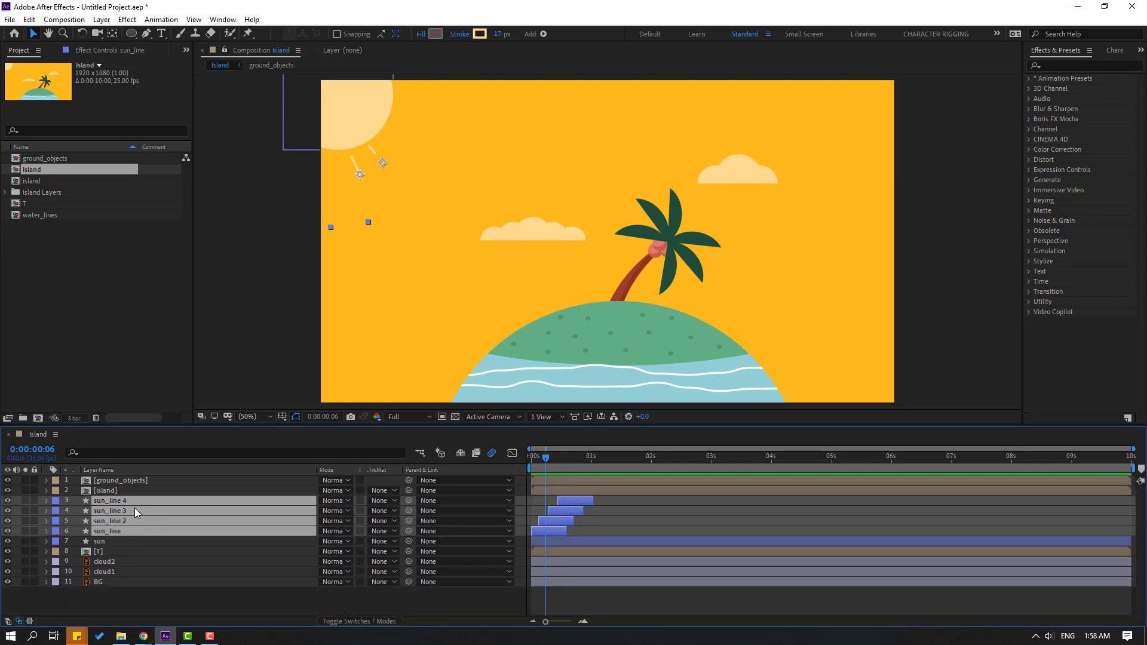
{"action": "right_click", "coordinate": [116, 507]}
{"action": "left_click", "coordinate": [141, 459]}
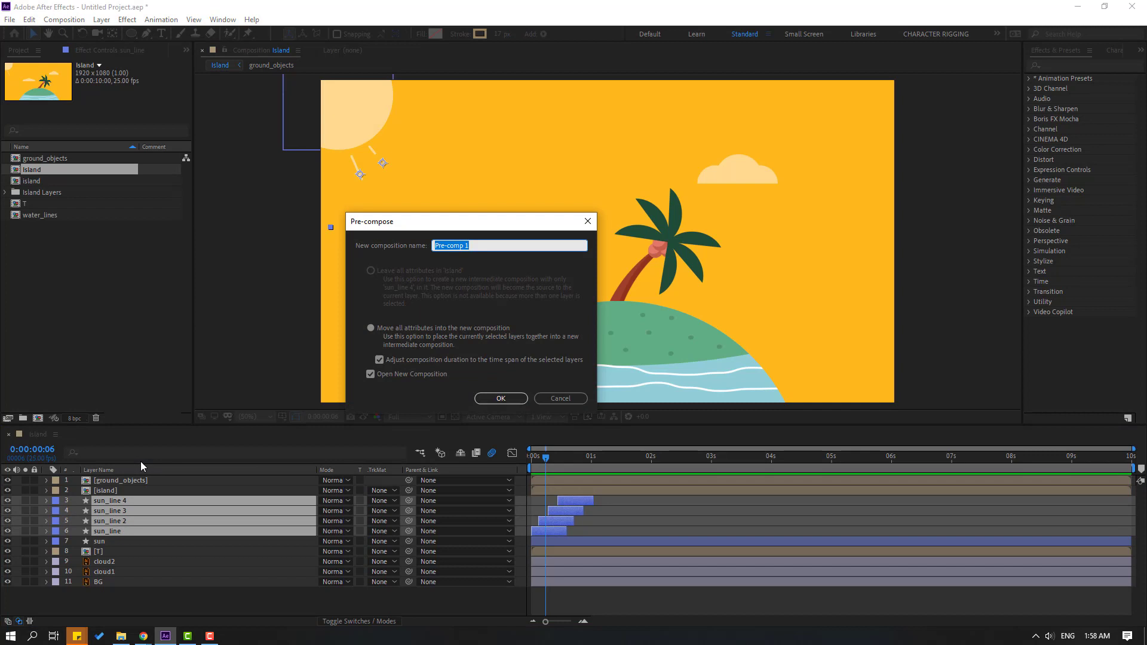
{"action": "type", "text": "sun_lines"}
{"action": "left_click", "coordinate": [486, 399]}
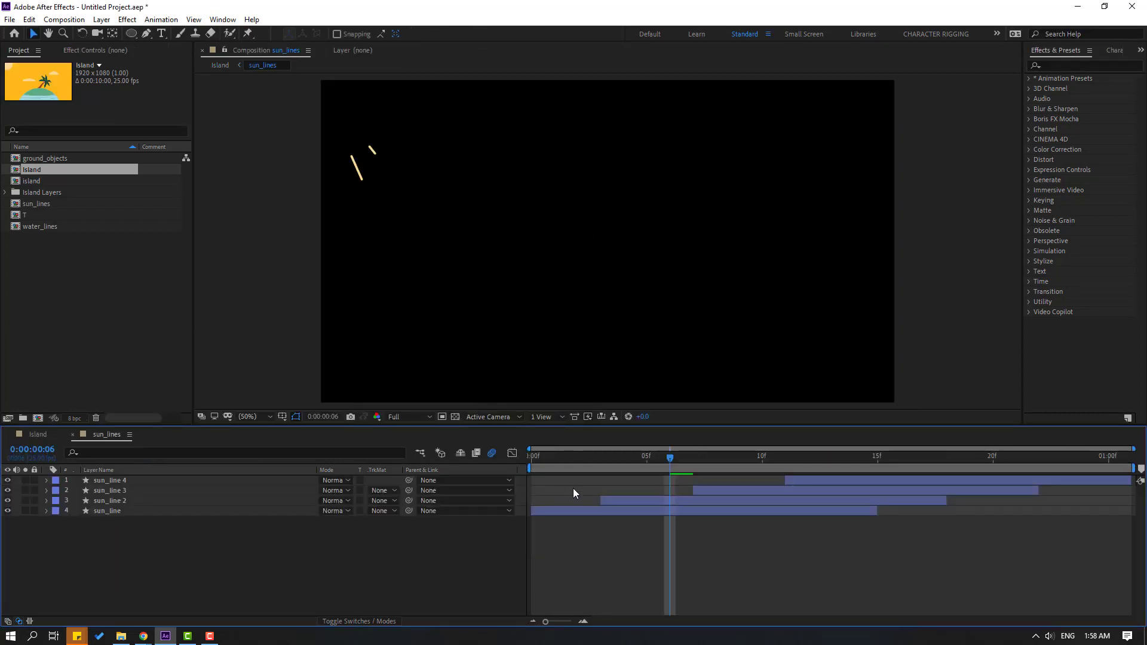
In the Island composition, duplicate sun_lines and place the copies end to end until they cover the full 10-second timeline.
{"action": "left_click", "coordinate": [41, 435]}
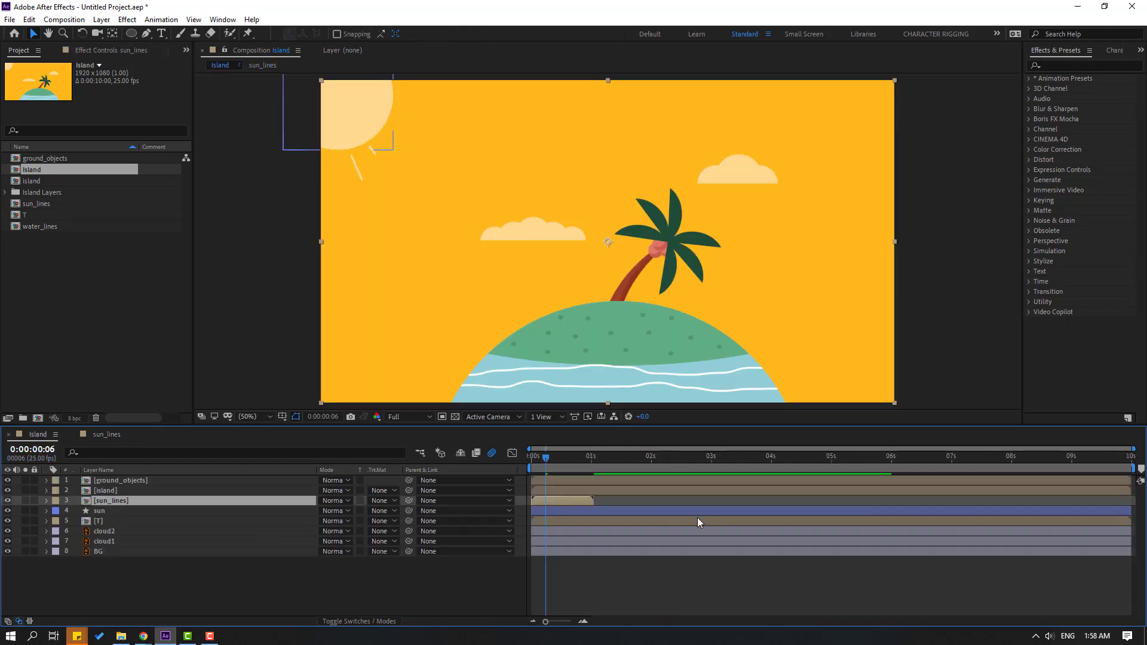
{"action": "left_click_drag", "start_coordinate": [545, 501], "coordinate": [1138, 501]}
{"action": "key", "text": "ctrl+d"}
{"action": "key", "text": "ctrl+d"}
{"action": "key", "text": "ctrl+d"}
{"action": "key", "text": "ctrl+d"}
{"action": "key", "text": "ctrl+d"}
{"action": "key", "text": "ctrl+d"}
{"action": "key", "text": "ctrl+d"}
{"action": "key", "text": "ctrl+d"}
{"action": "key", "text": "ctrl+d"}
Play back the Island composition fitted to the viewer to review the repeating sun rays with the other animation.
{"action": "key", "text": "space"}
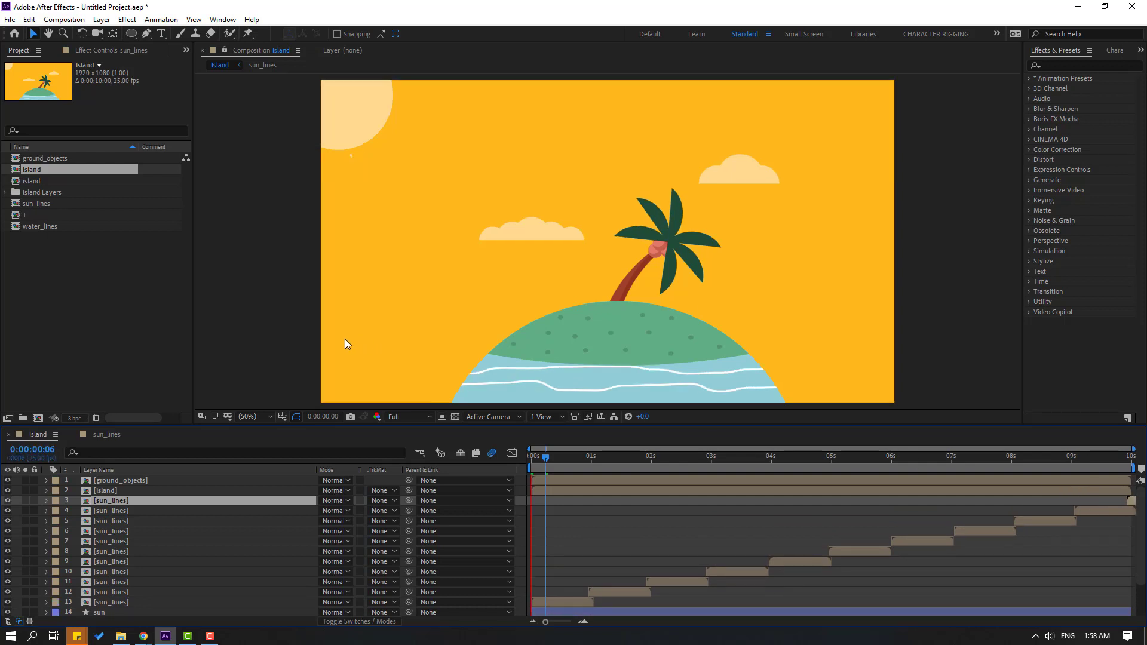
{"action": "key", "text": "comma"}
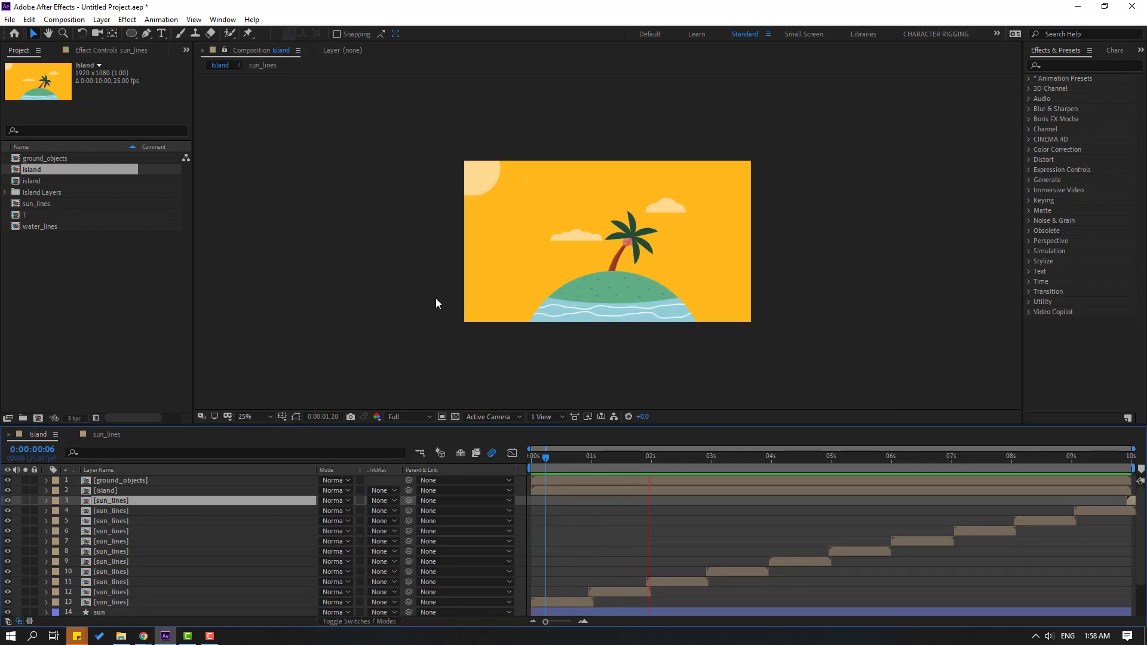
{"action": "left_click", "coordinate": [260, 414]}
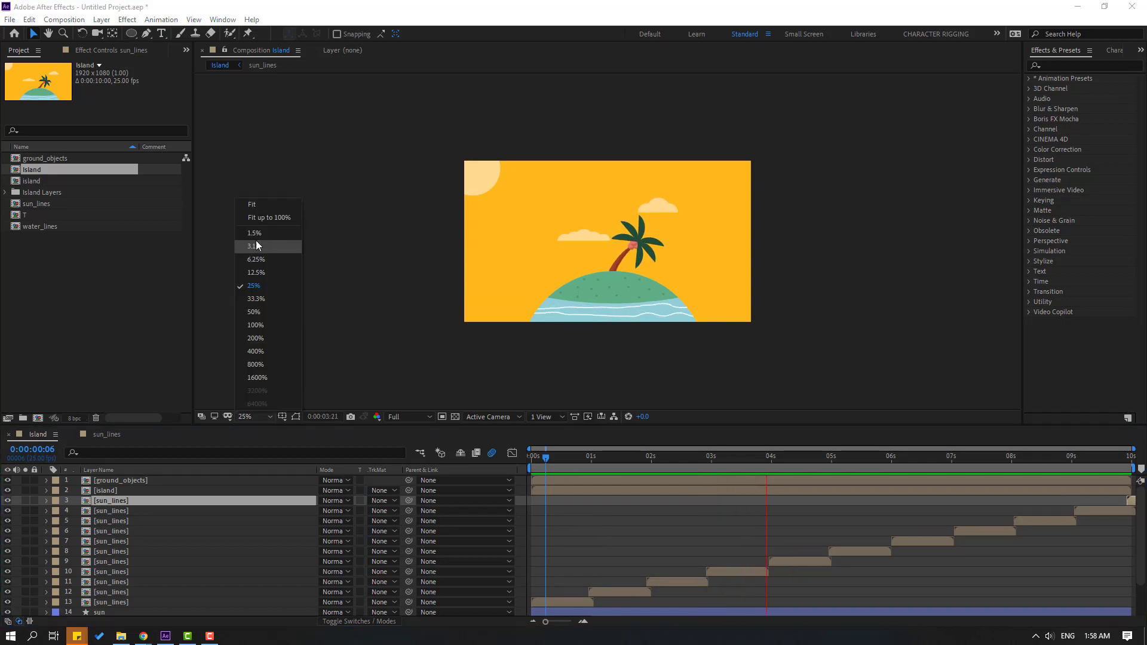
{"action": "left_click", "coordinate": [257, 224]}
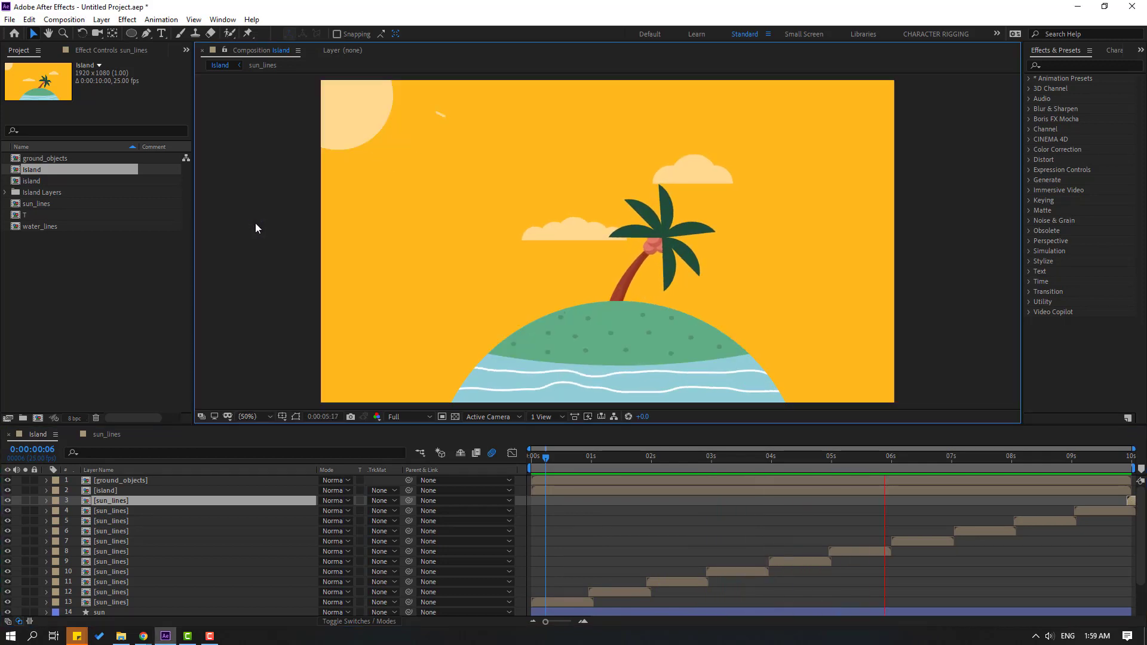